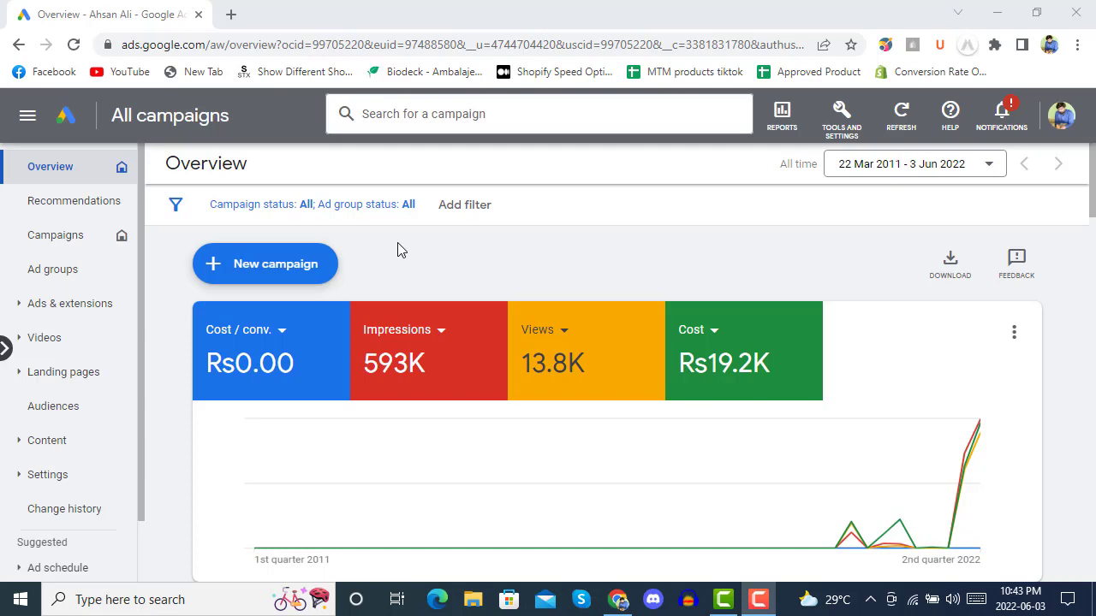
# Step: Start a new campaign without a goal's guidance and choose Search as the campaign type
pyautogui.click(280, 271)
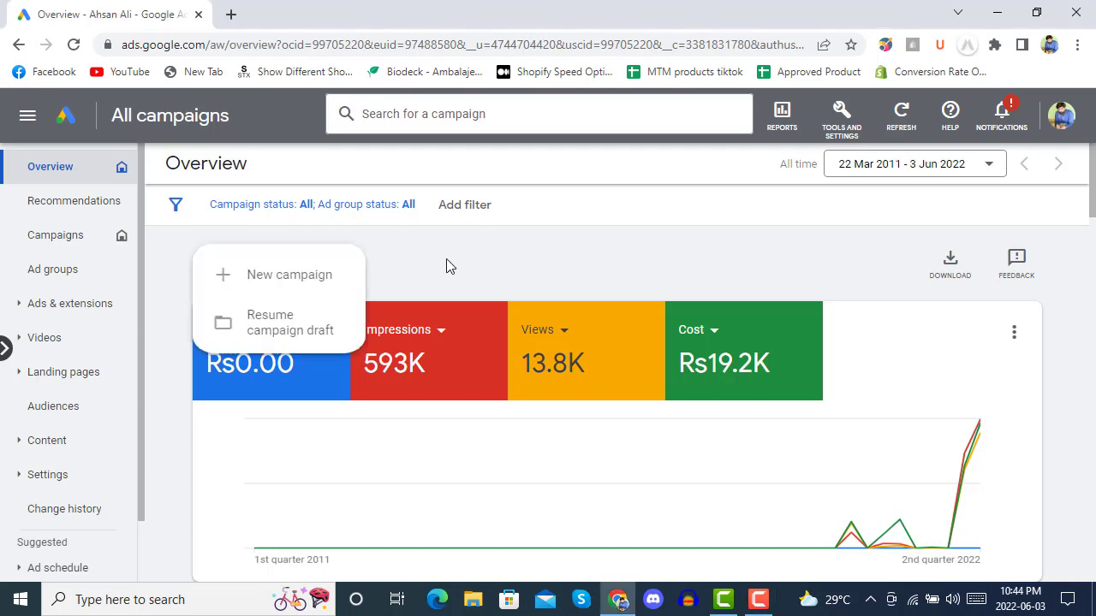
pyautogui.click(270, 277)
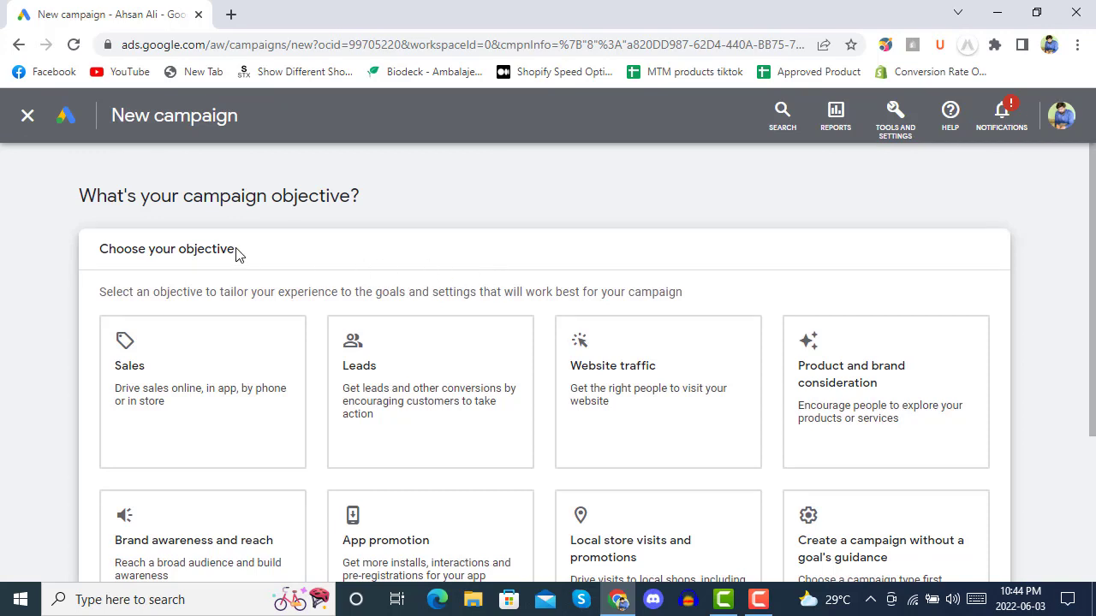
pyautogui.scroll(-2, 544, 283)
pyautogui.click(548, 283)
pyautogui.scroll(1, 543, 284)
pyautogui.click(428, 291)
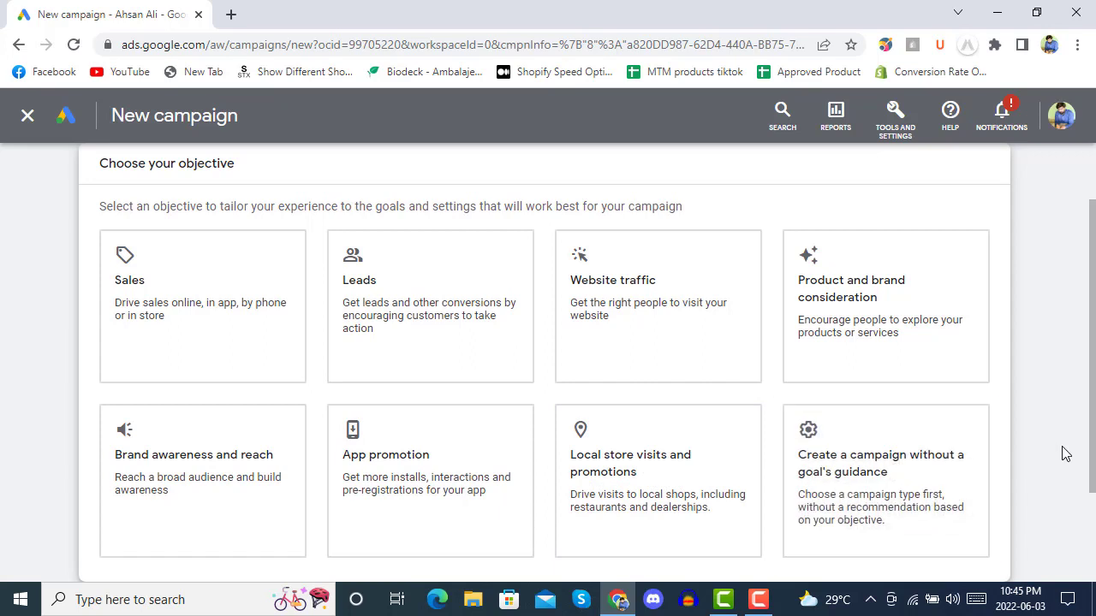
pyautogui.click(890, 477)
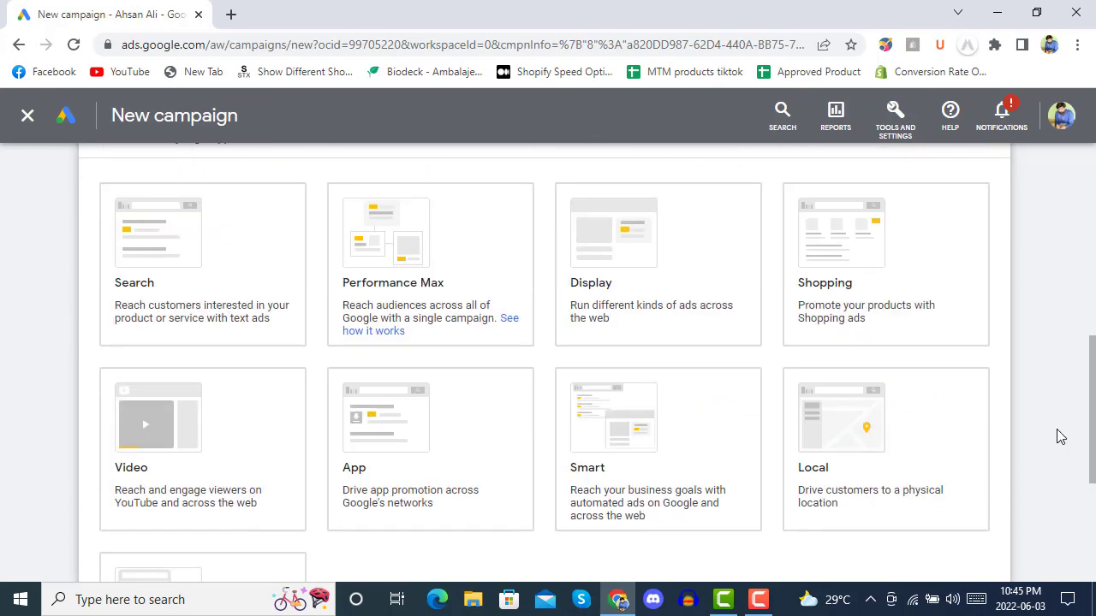
pyautogui.scroll(1, 1060, 437)
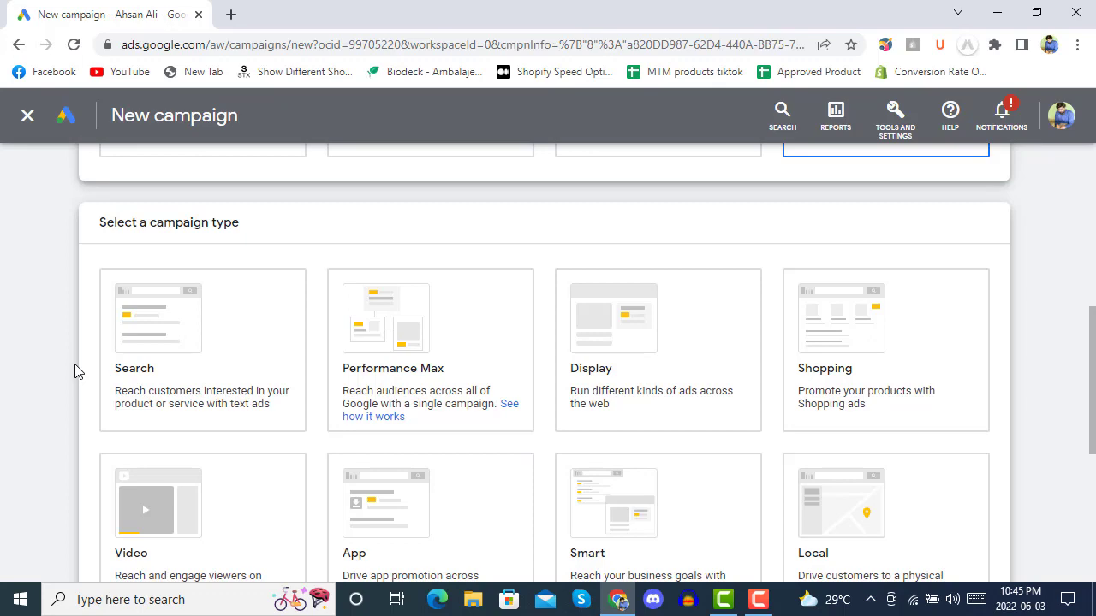
pyautogui.click(183, 343)
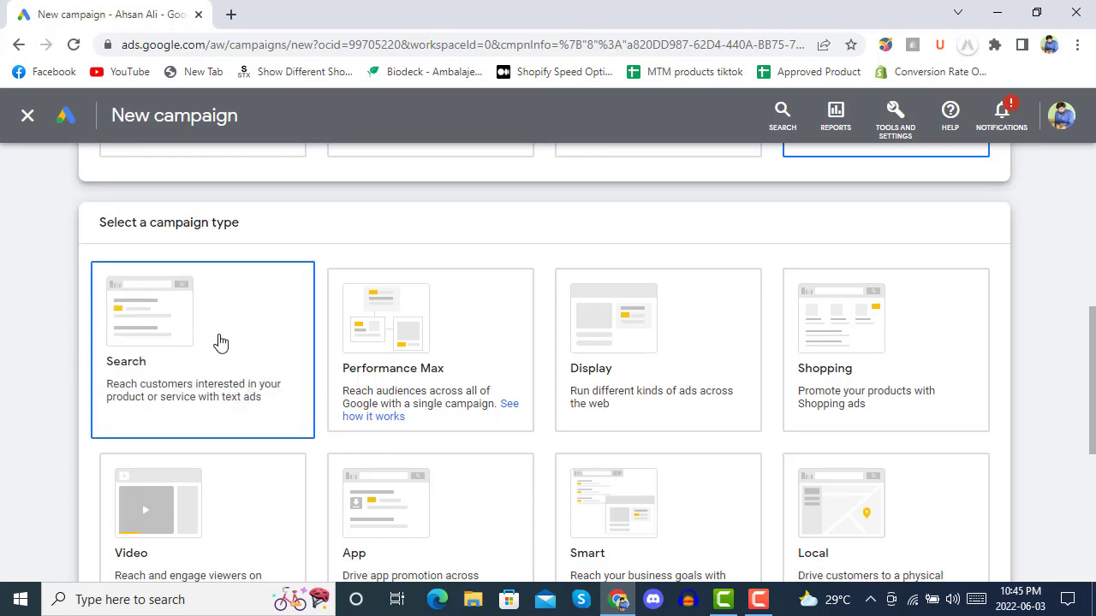
# Step: Remove the "Phone call leads" conversion goal from the campaign and add it back as an additional goal
pyautogui.scroll(-7, 220, 343)
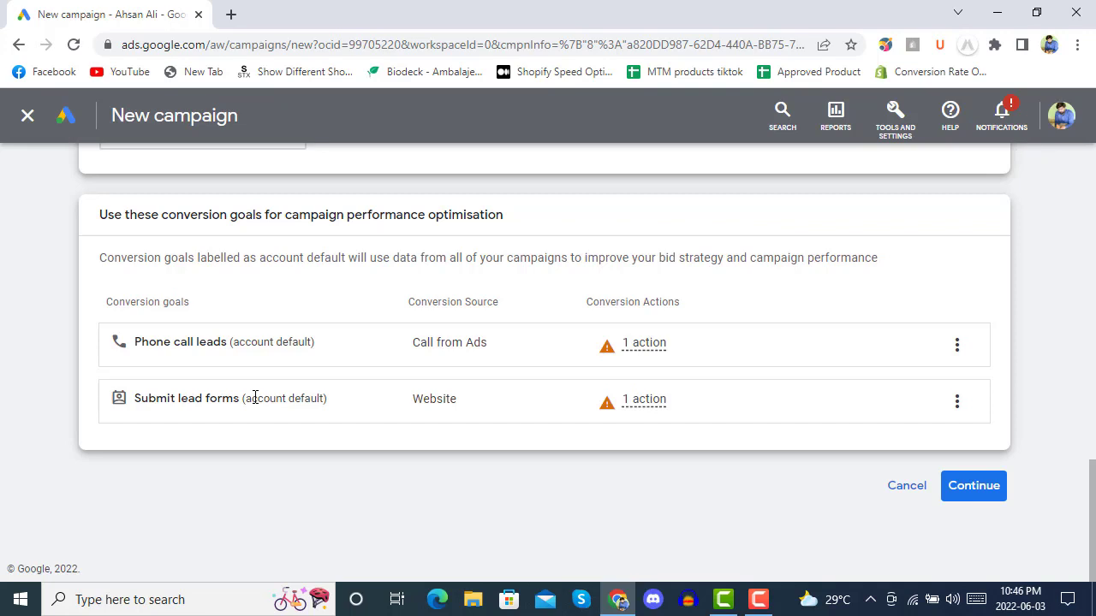
pyautogui.click(957, 350)
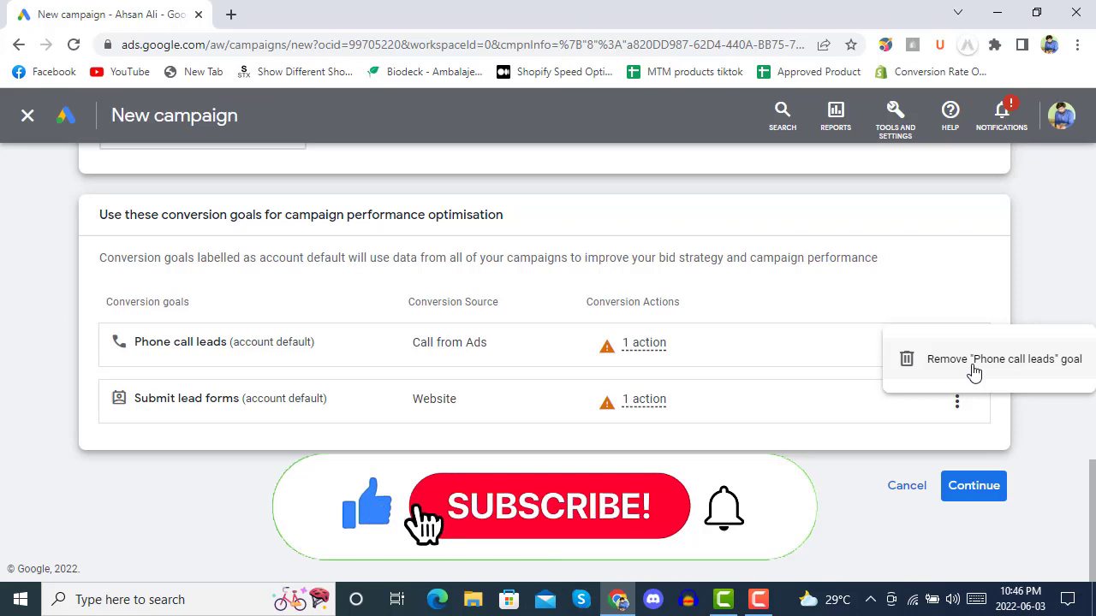
pyautogui.click(972, 358)
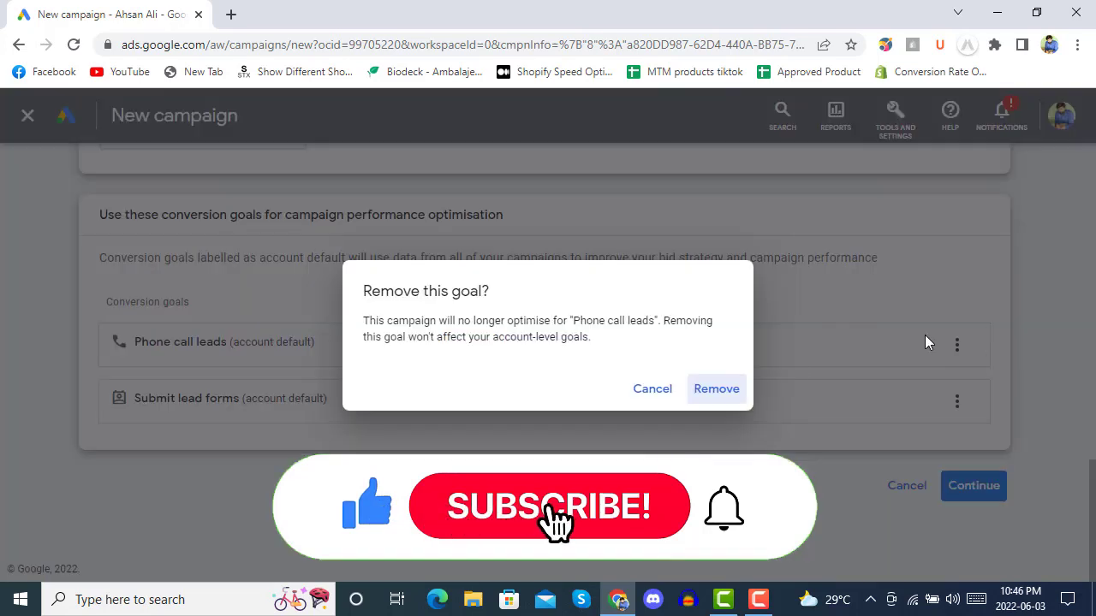
pyautogui.click(728, 396)
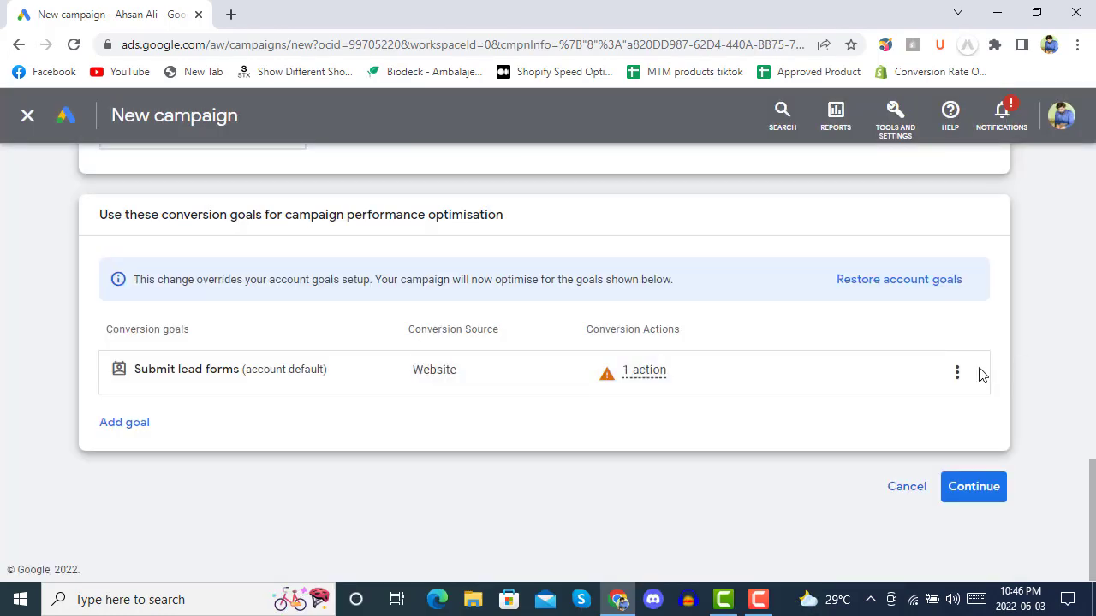
pyautogui.click(957, 371)
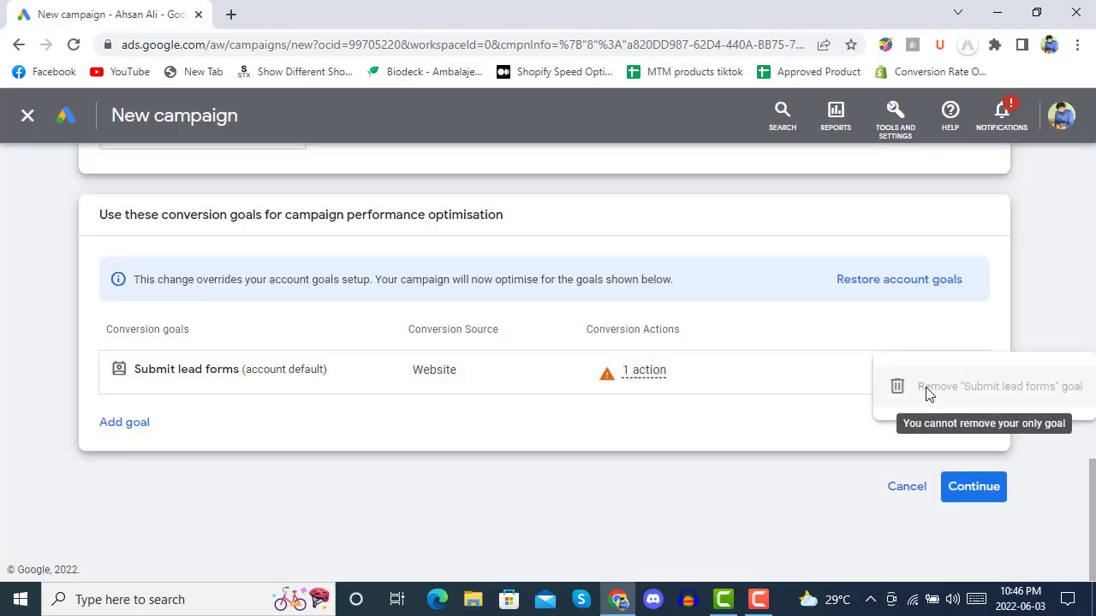
pyautogui.click(994, 336)
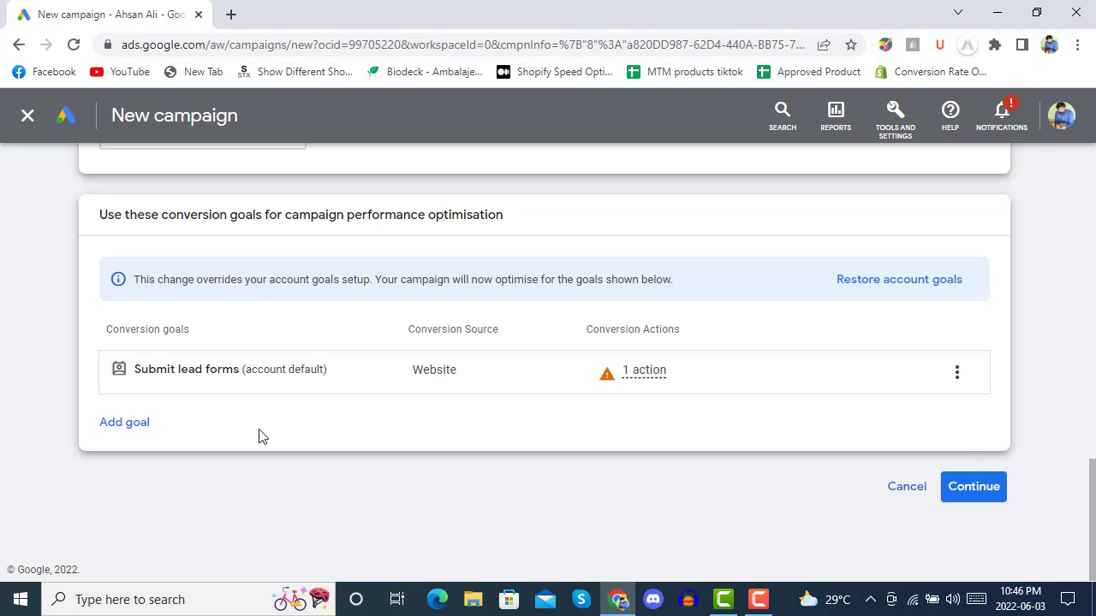
pyautogui.click(113, 424)
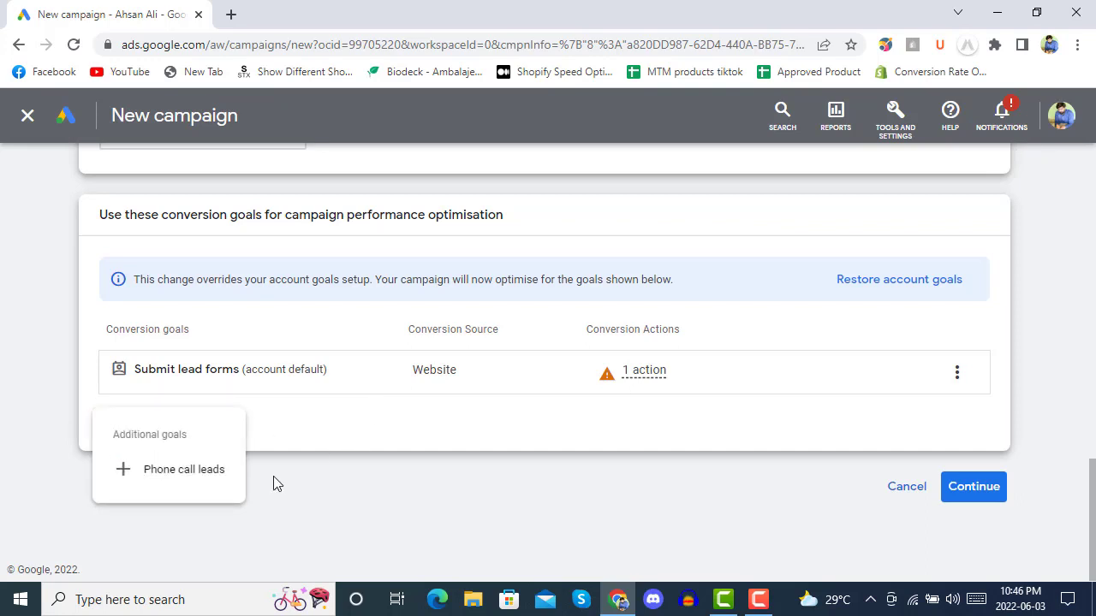
pyautogui.click(152, 474)
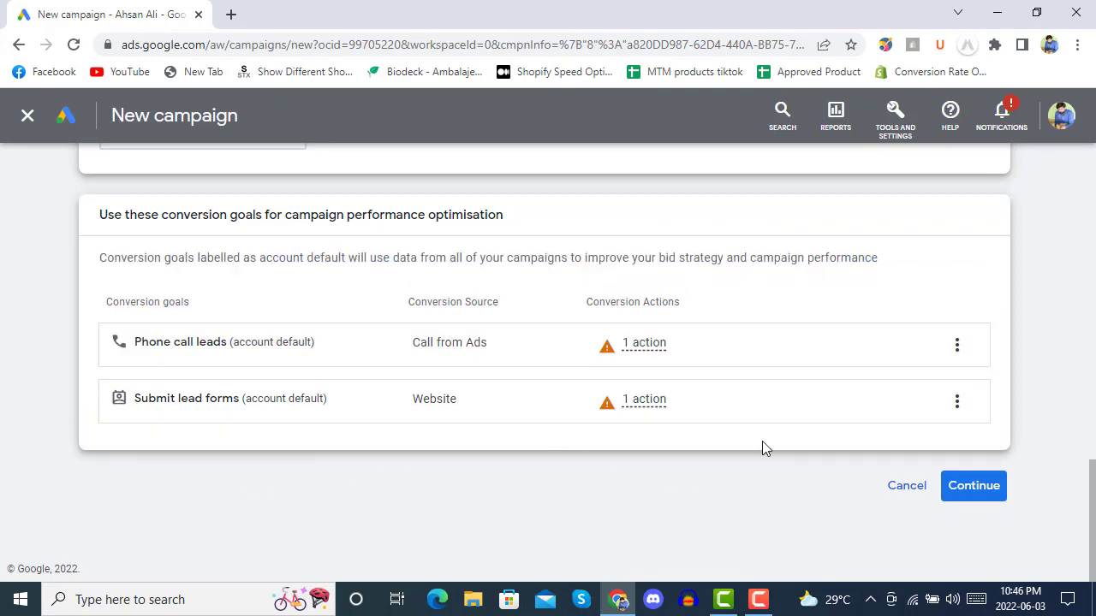
# Step: Accept the conversion goals, name the campaign "first search campaign", and start it as new rather than from a saved draft
pyautogui.click(974, 485)
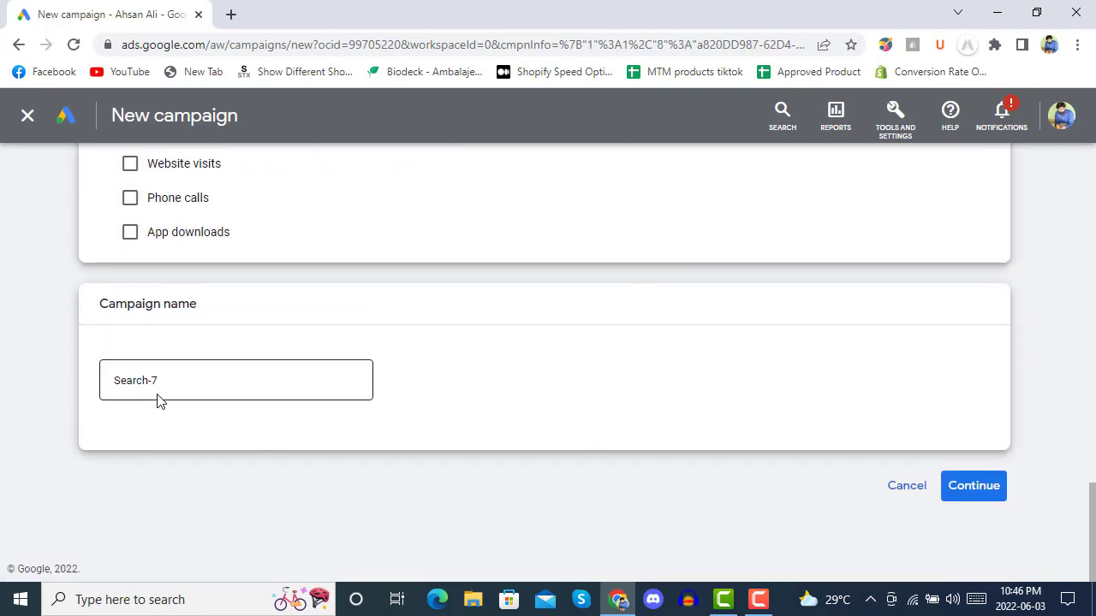
pyautogui.moveTo(179, 382); pyautogui.dragTo(91, 391)
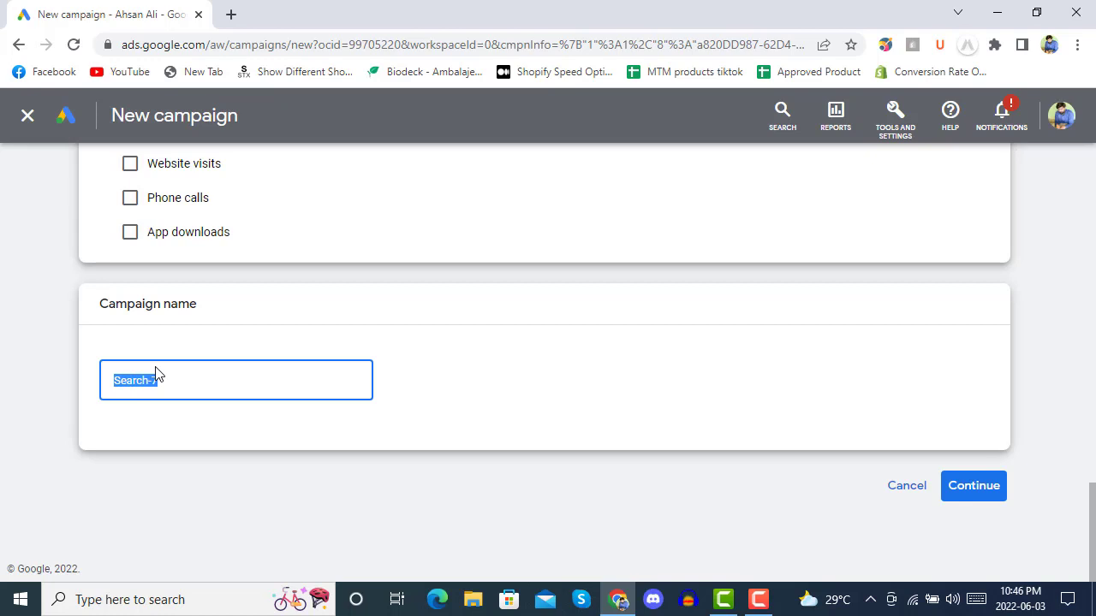
pyautogui.write('first search campaign')
pyautogui.moveTo(245, 380); pyautogui.dragTo(83, 401)
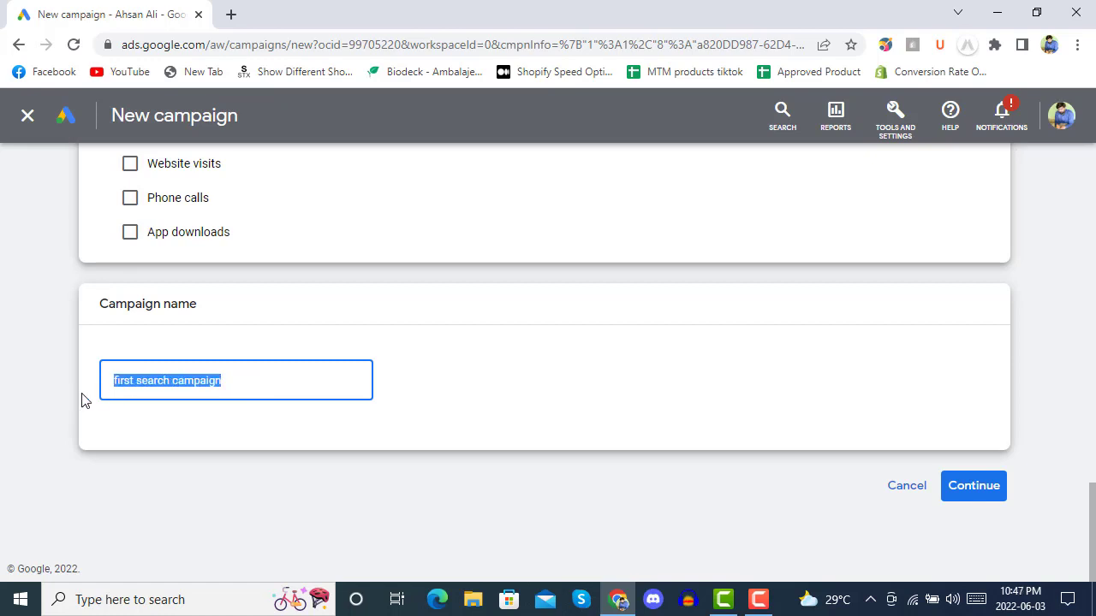
pyautogui.click(278, 379)
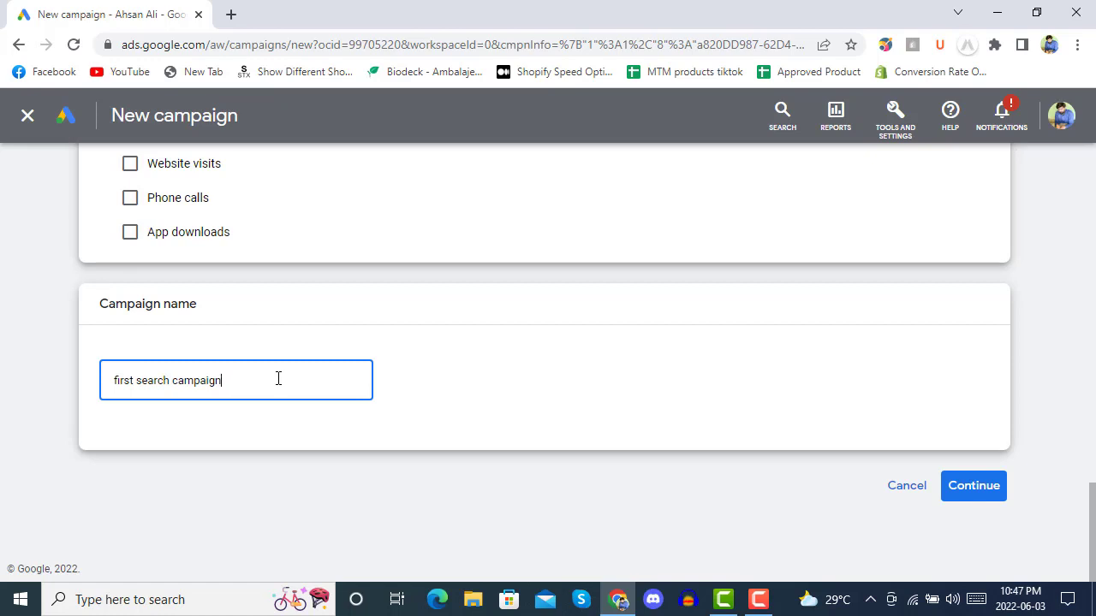
pyautogui.click(971, 490)
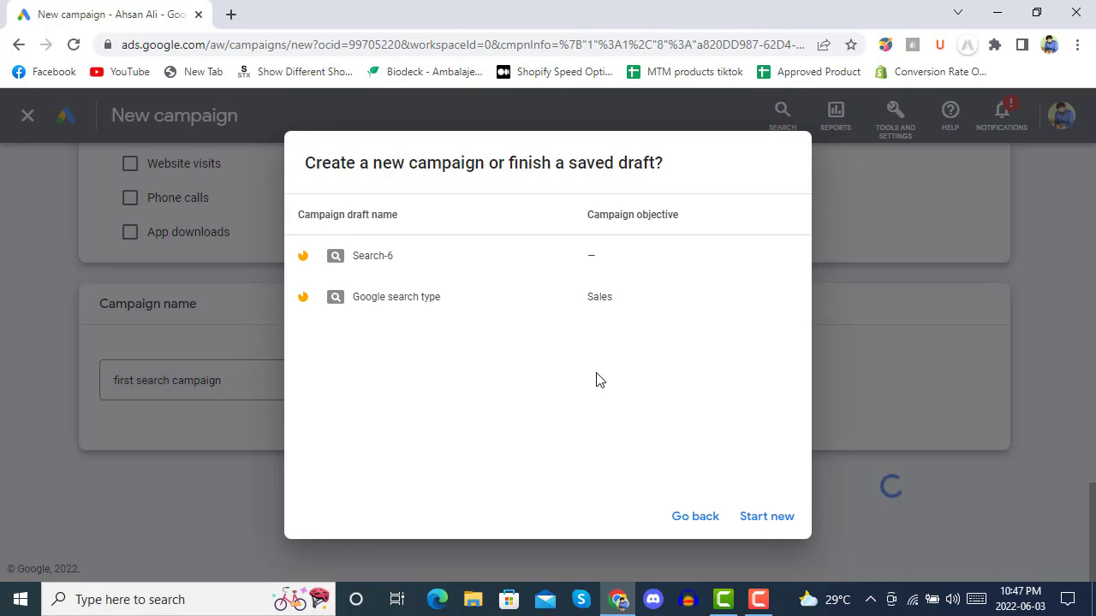
pyautogui.click(770, 522)
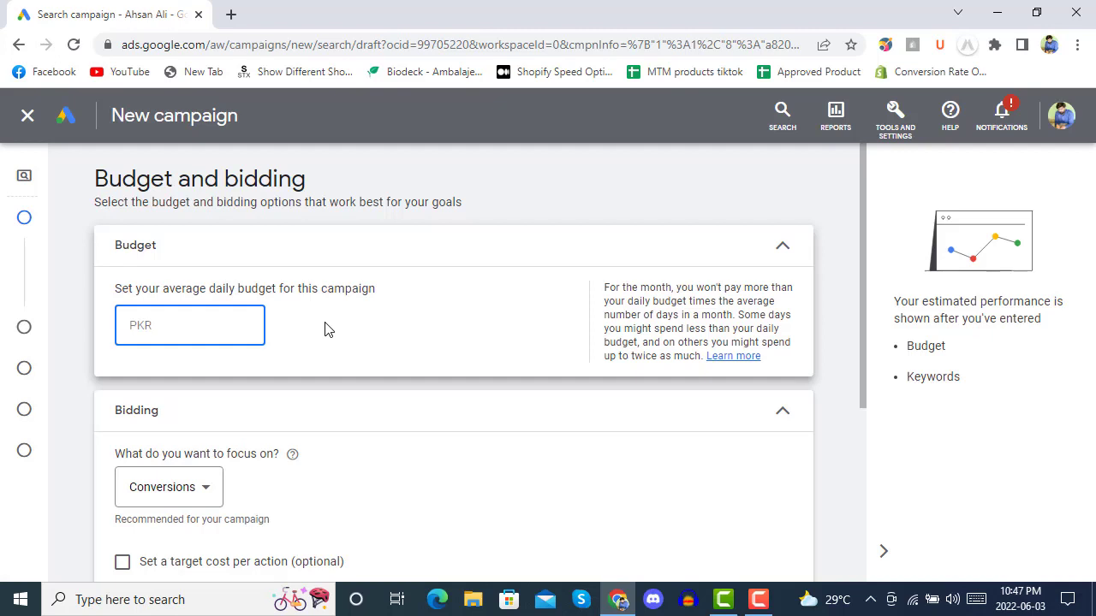
# Step: Set the average daily budget to PKR 10,000 and keep Conversions as the bidding focus
pyautogui.moveTo(99, 178); pyautogui.dragTo(351, 185)
pyautogui.click(350, 185)
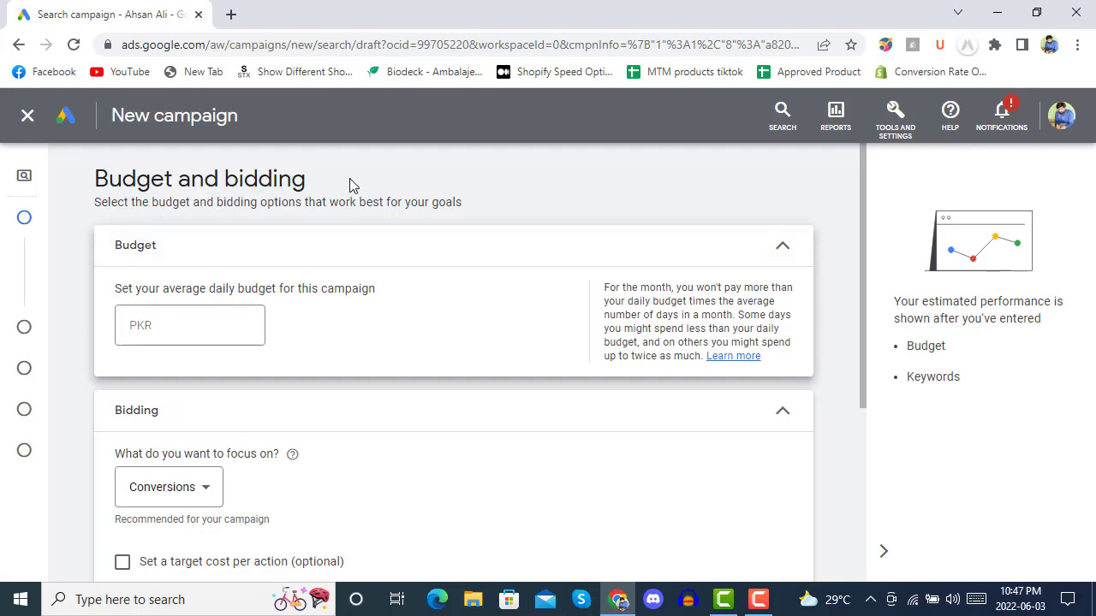
pyautogui.click(216, 332)
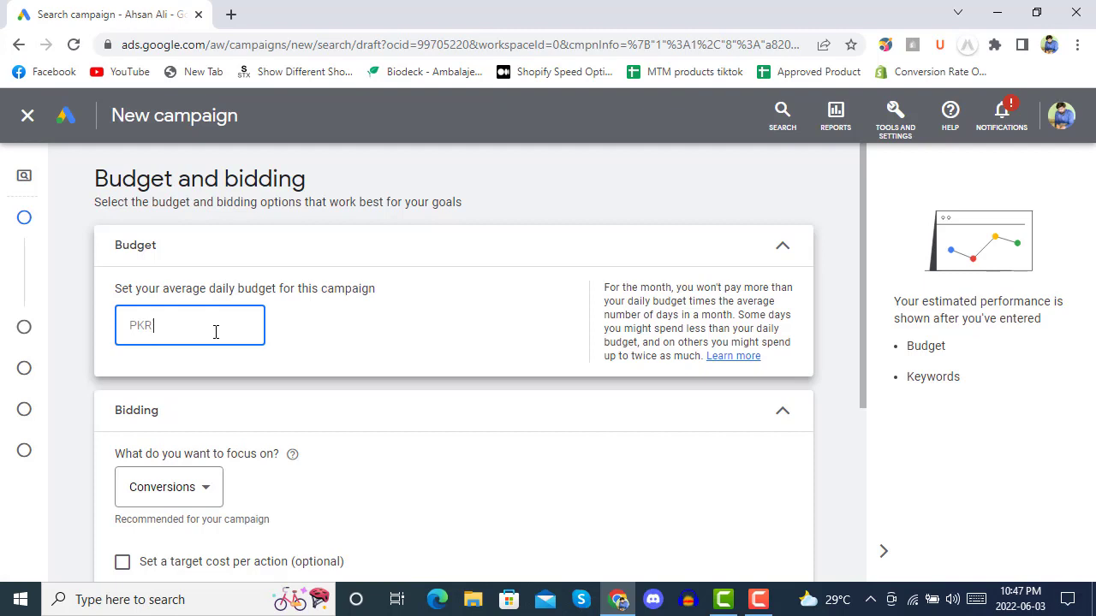
pyautogui.write('10000')
pyautogui.scroll(-2, 330, 346)
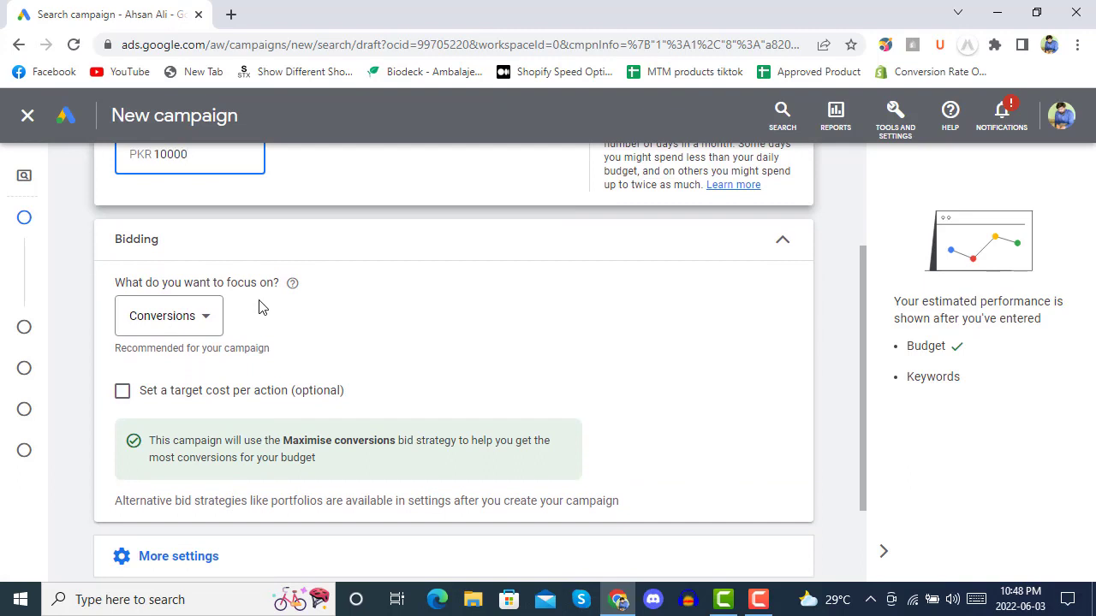
pyautogui.click(209, 322)
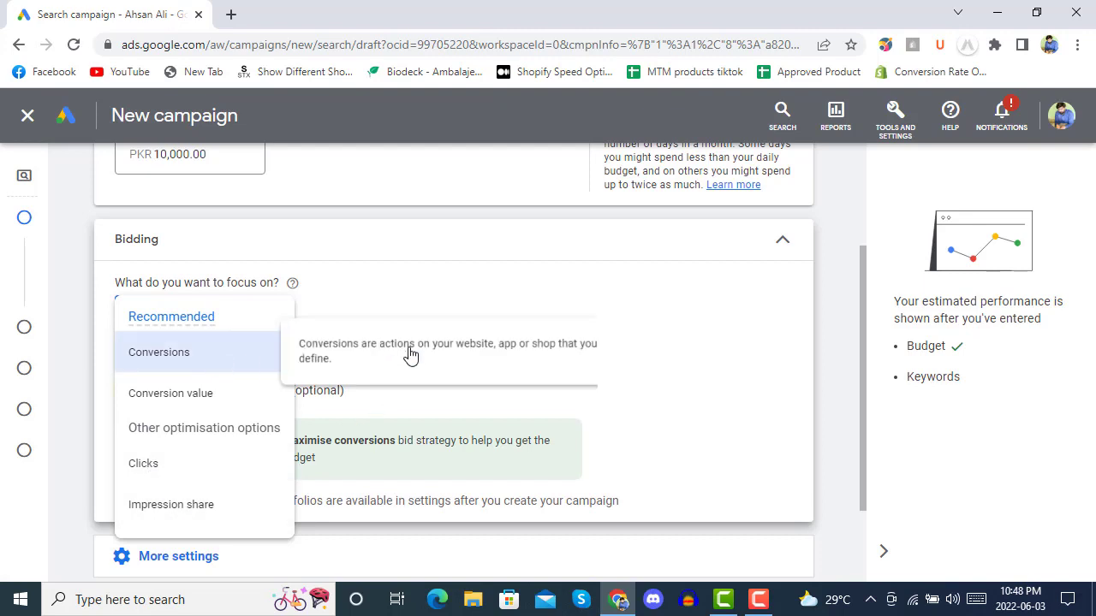
pyautogui.click(409, 357)
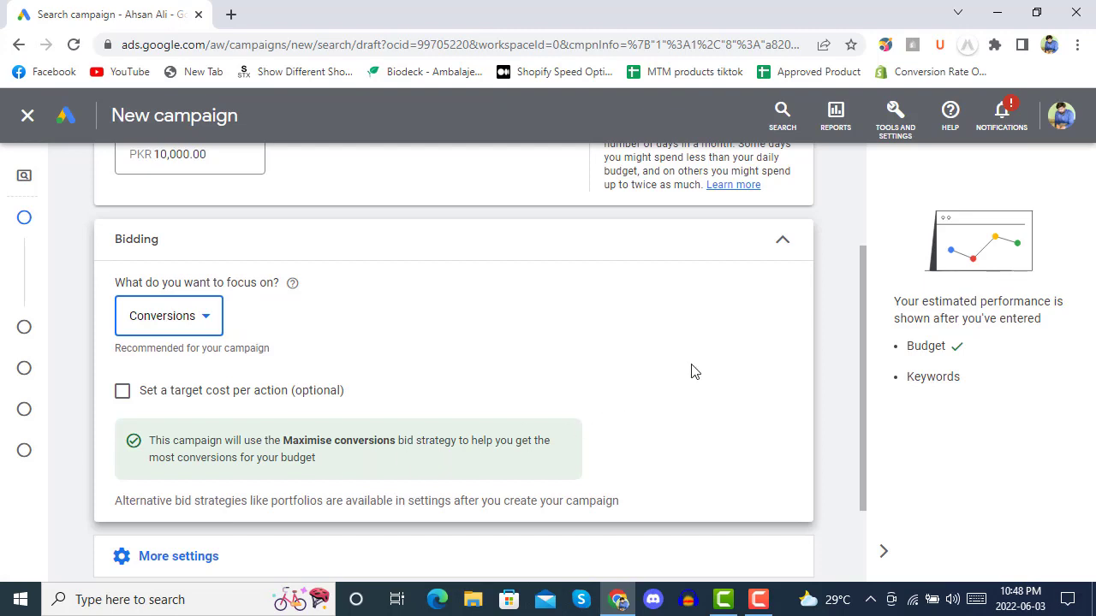
# Step: Expand the ad rotation options, keep "Optimise: Prefer best performing ads", and proceed to the campaign settings
pyautogui.moveTo(865, 300); pyautogui.dragTo(870, 416)
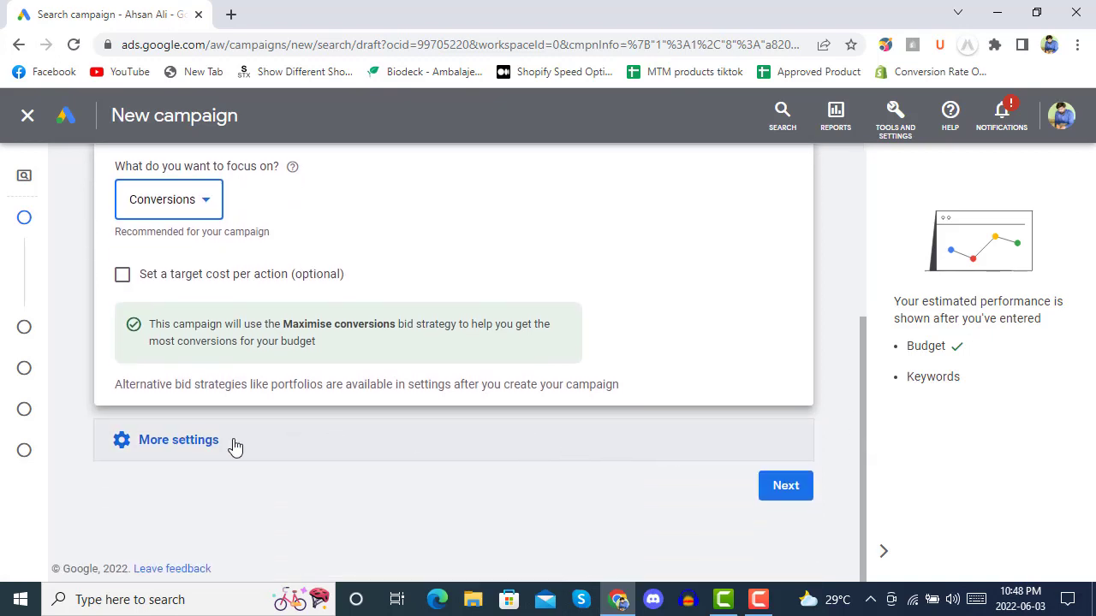
pyautogui.click(262, 448)
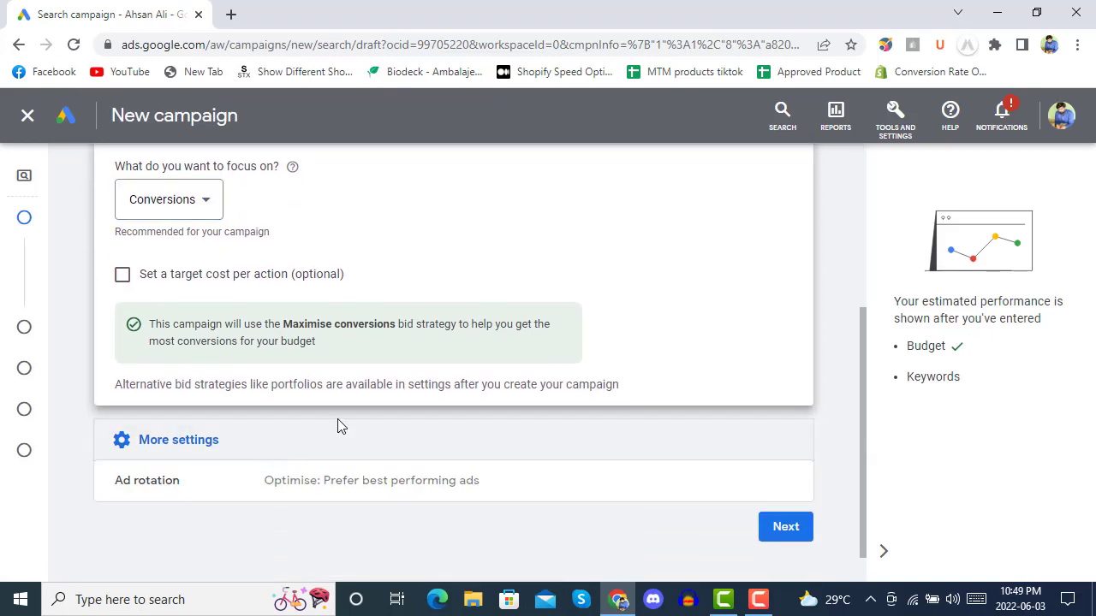
pyautogui.click(368, 447)
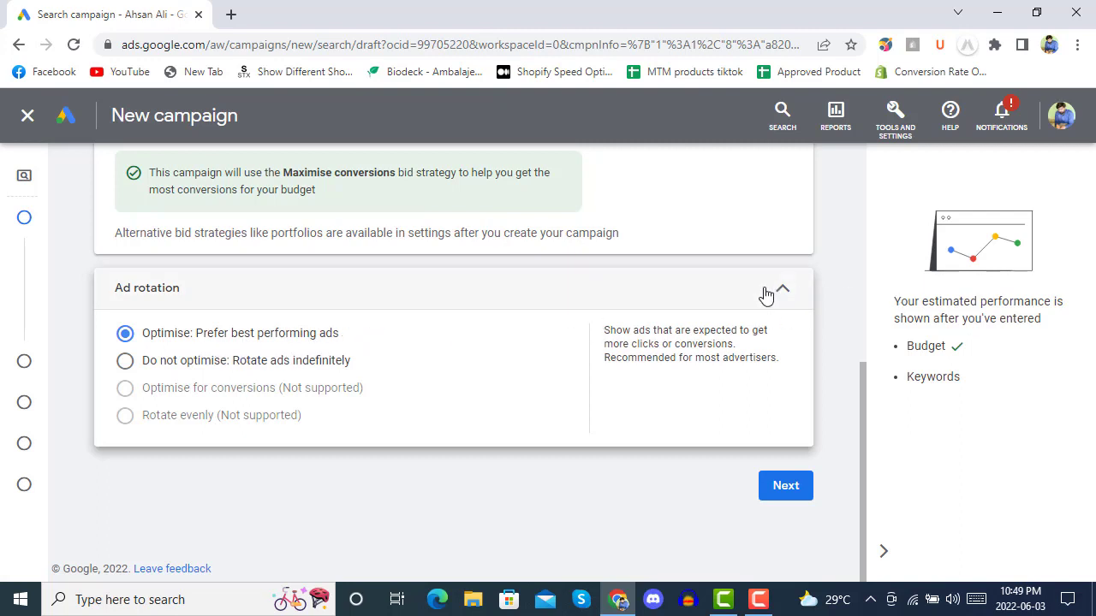
pyautogui.click(792, 490)
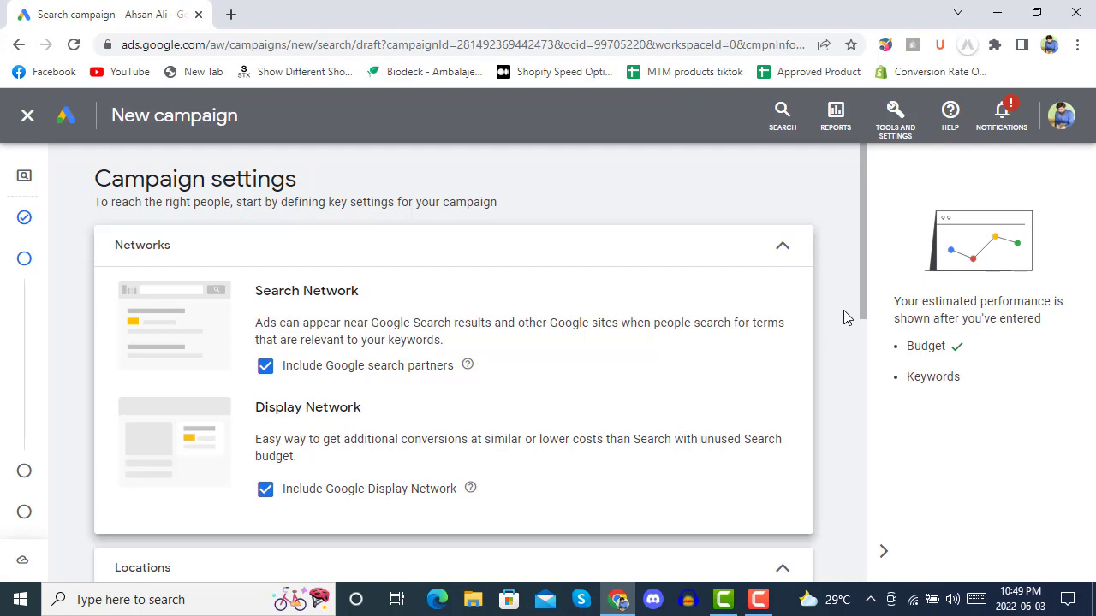
# Step: Set Pakistan as the location the campaign targets
pyautogui.scroll(-3, 839, 321)
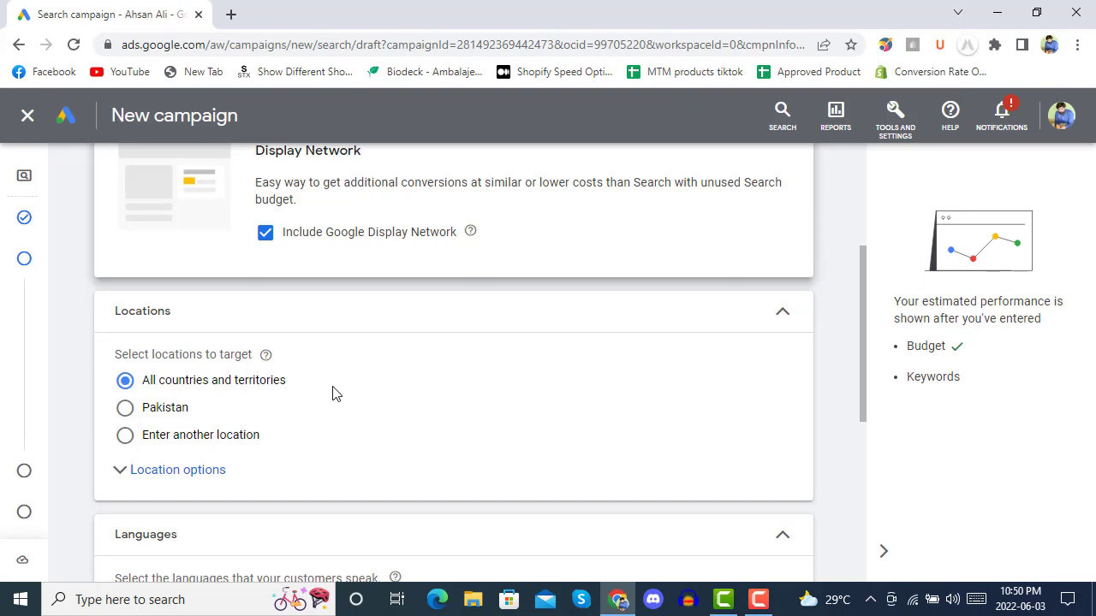
pyautogui.click(126, 409)
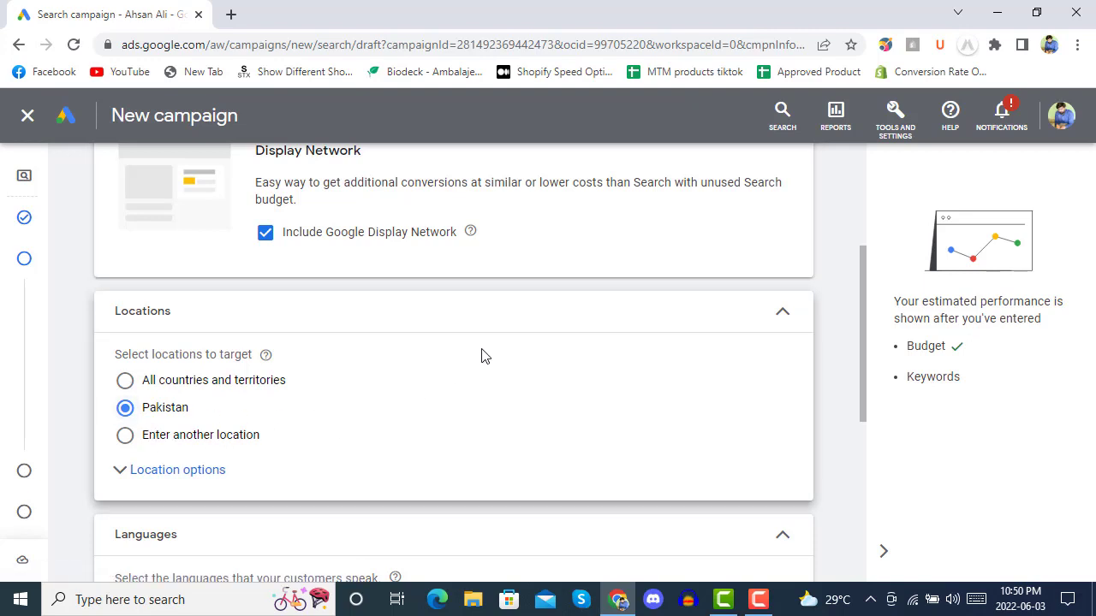
# Step: Remove English from the campaign's customer languages and add Urdu
pyautogui.scroll(-3, 482, 357)
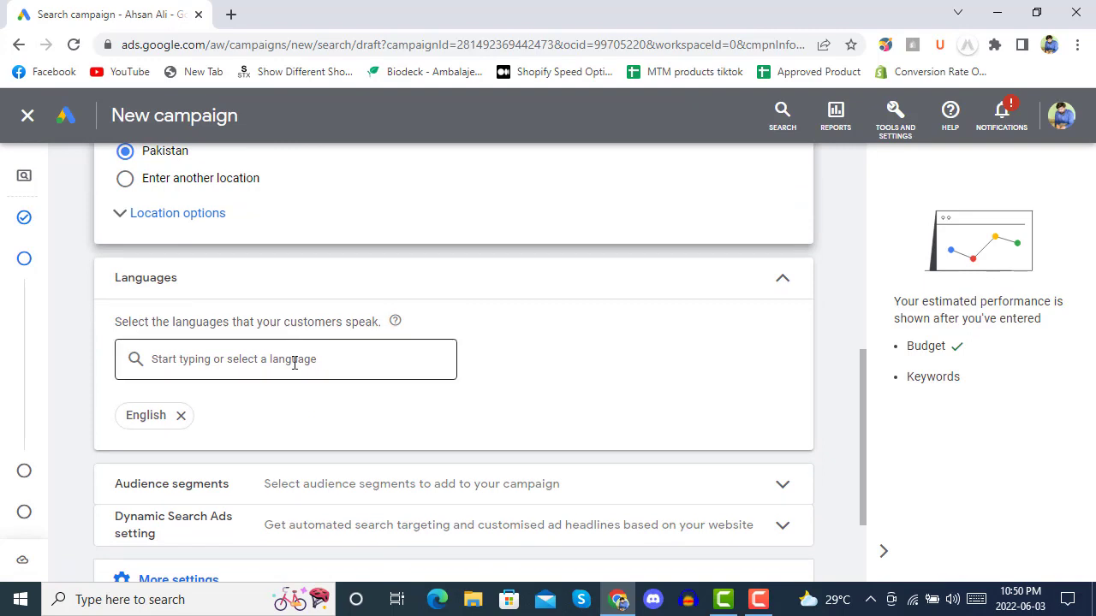
pyautogui.click(180, 417)
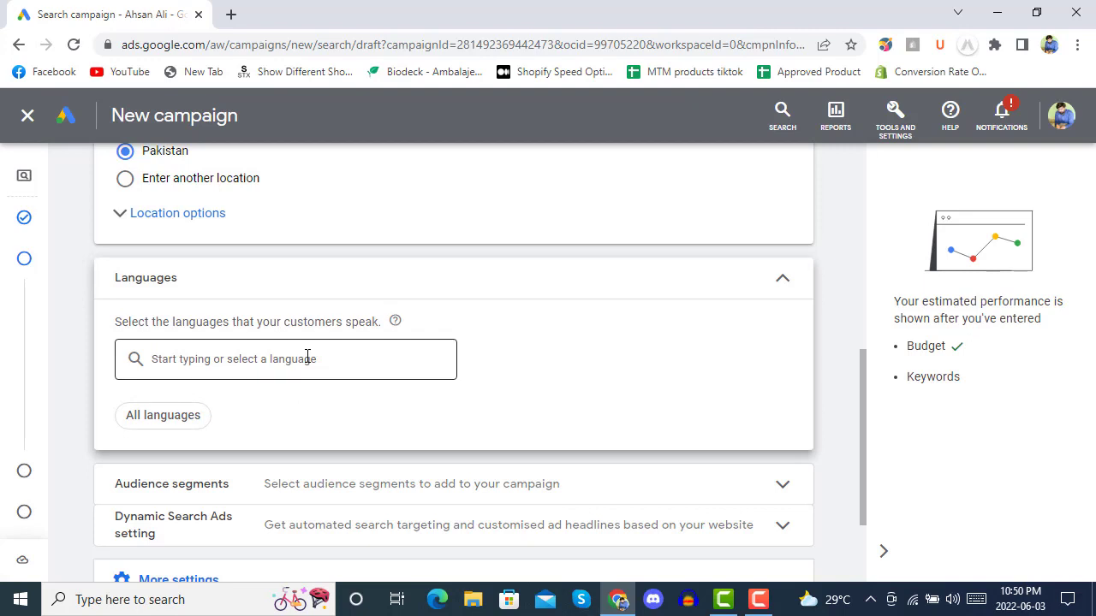
pyautogui.scroll(1, 308, 358)
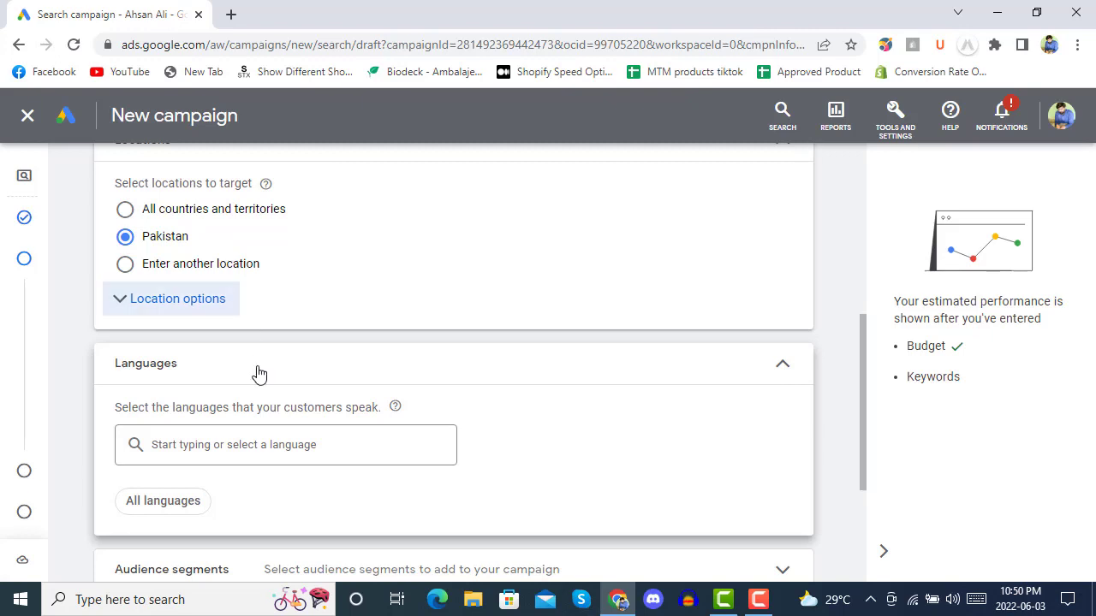
pyautogui.click(284, 445)
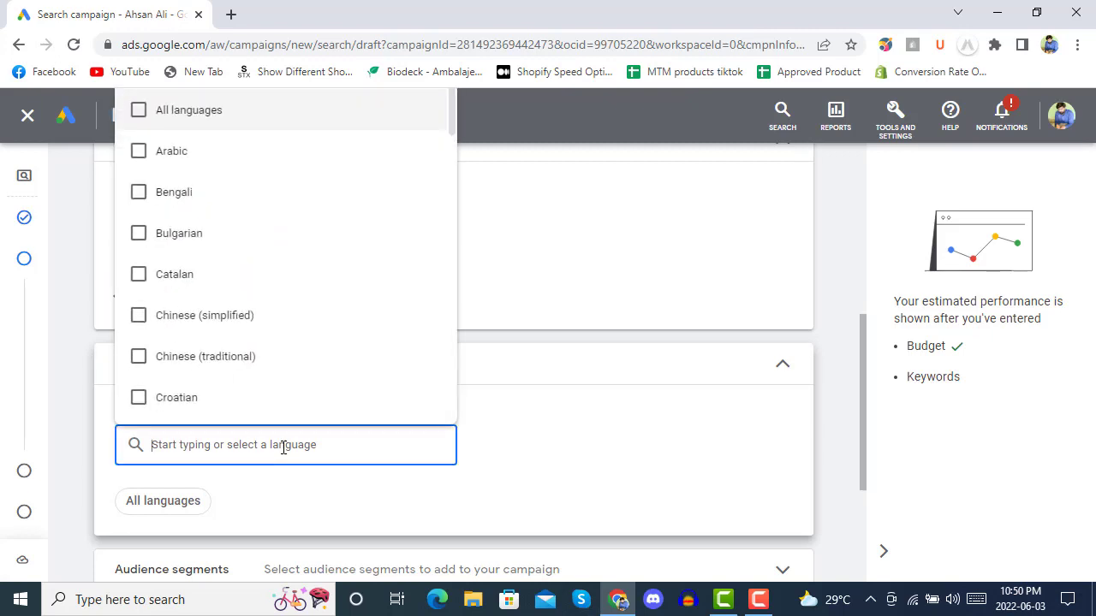
pyautogui.write('urdu')
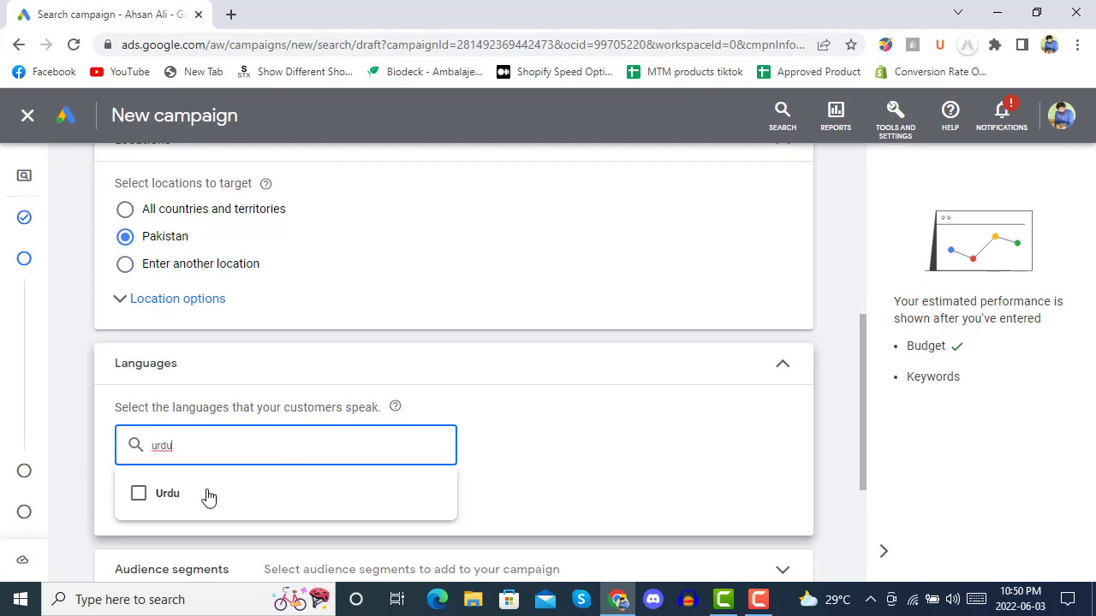
pyautogui.click(171, 494)
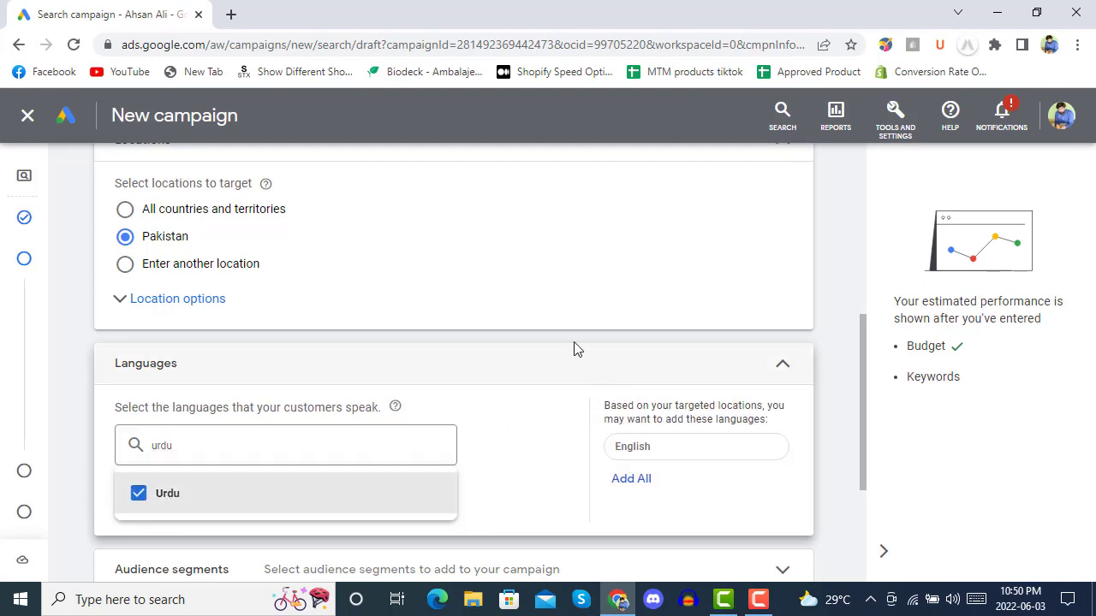
pyautogui.click(604, 343)
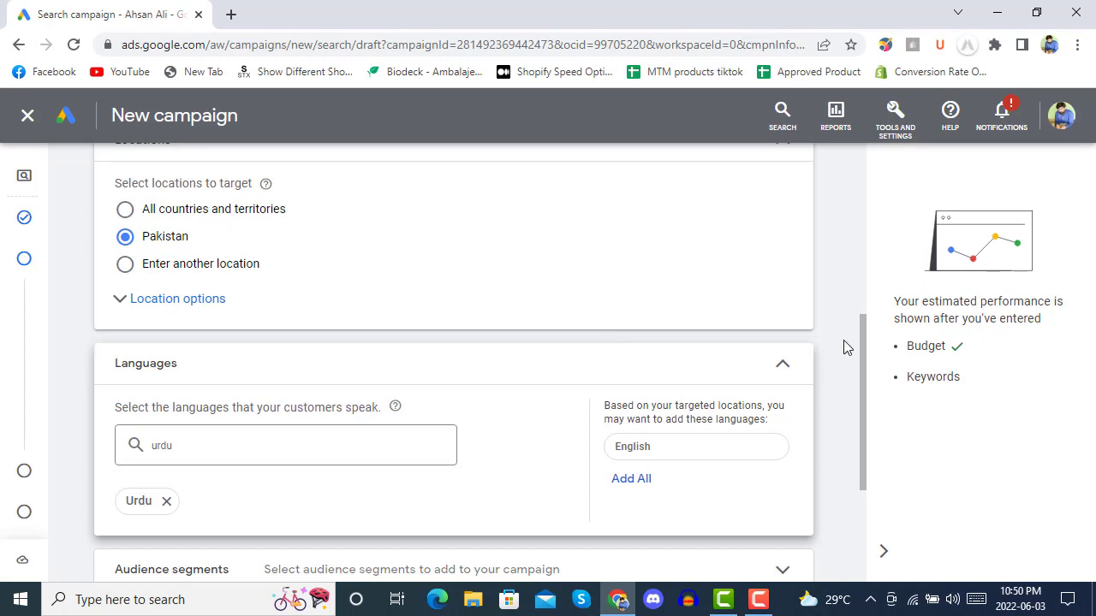
# Step: Add the suggested English language alongside Urdu in the campaign's language targeting
pyautogui.scroll(-1, 844, 346)
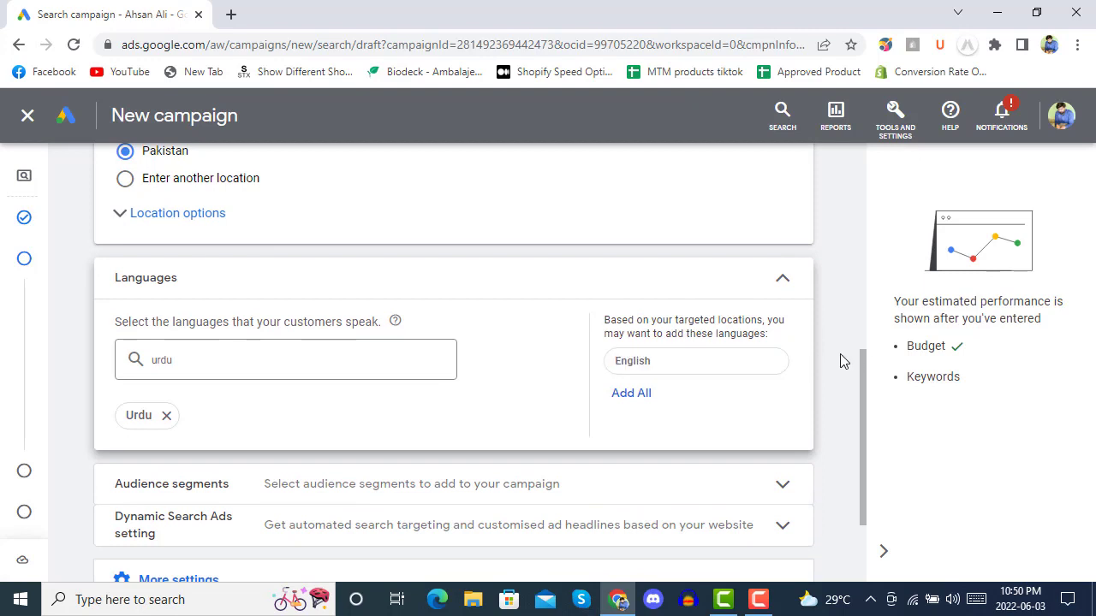
pyautogui.click(697, 361)
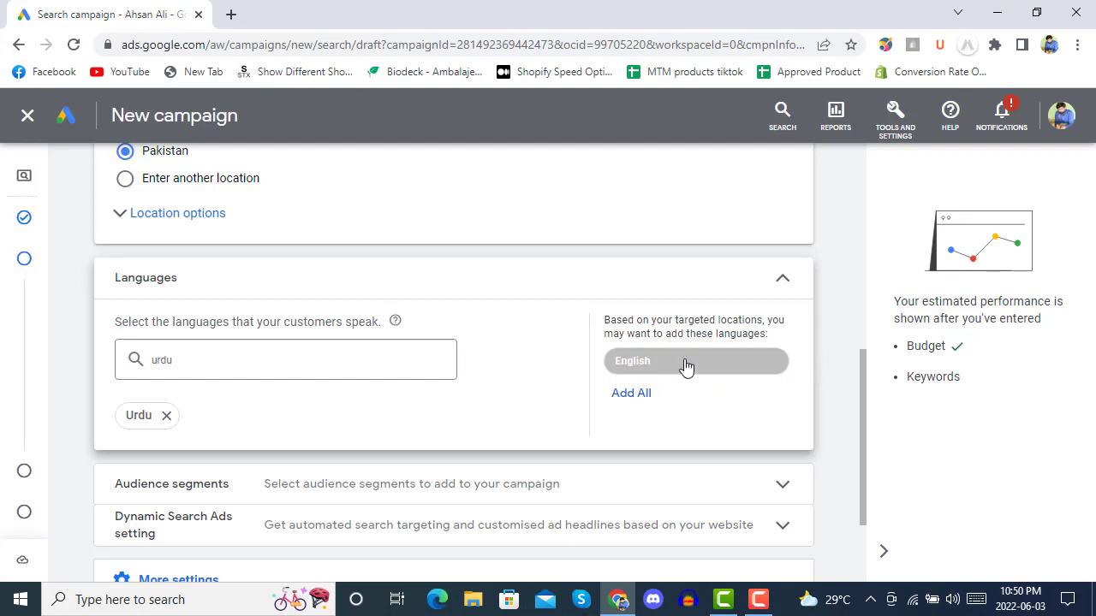
pyautogui.click(718, 368)
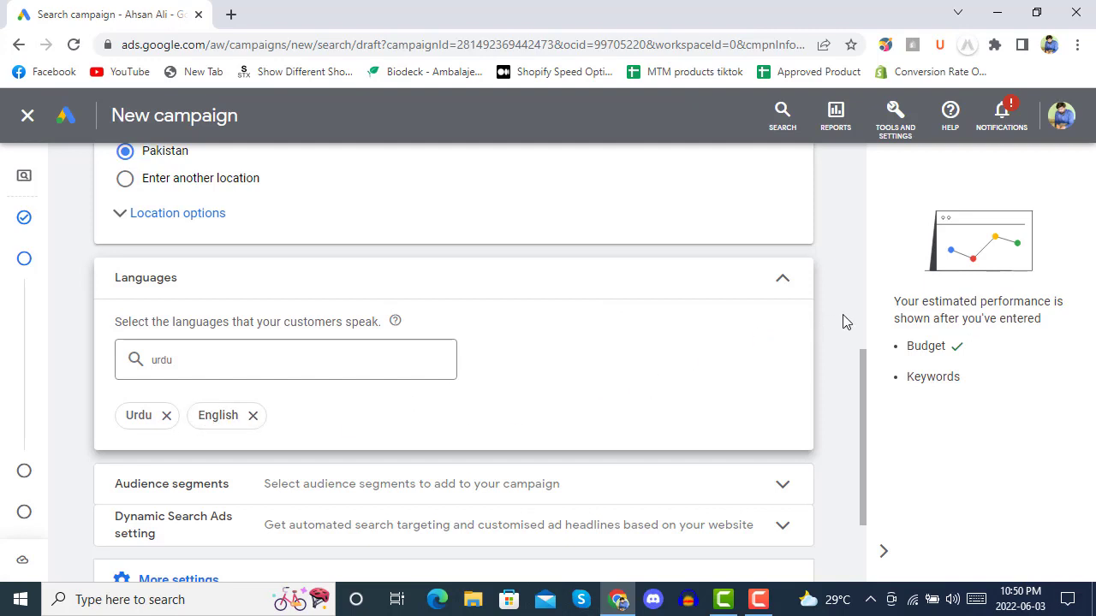
# Step: Examine the audience segments available for the campaign and collapse the section without selecting any
pyautogui.scroll(-3, 843, 314)
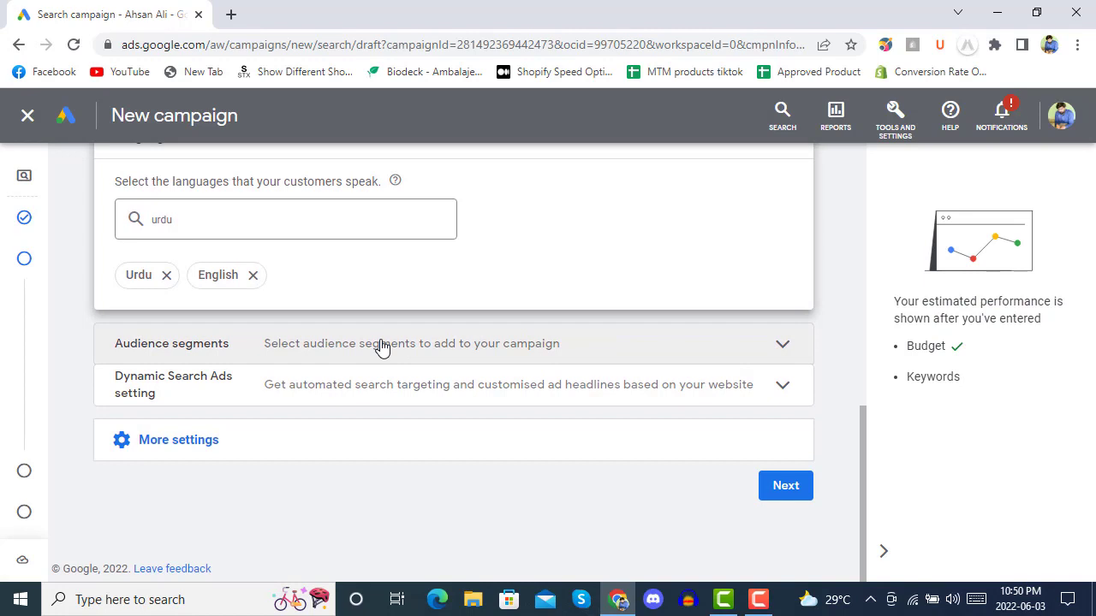
pyautogui.click(429, 357)
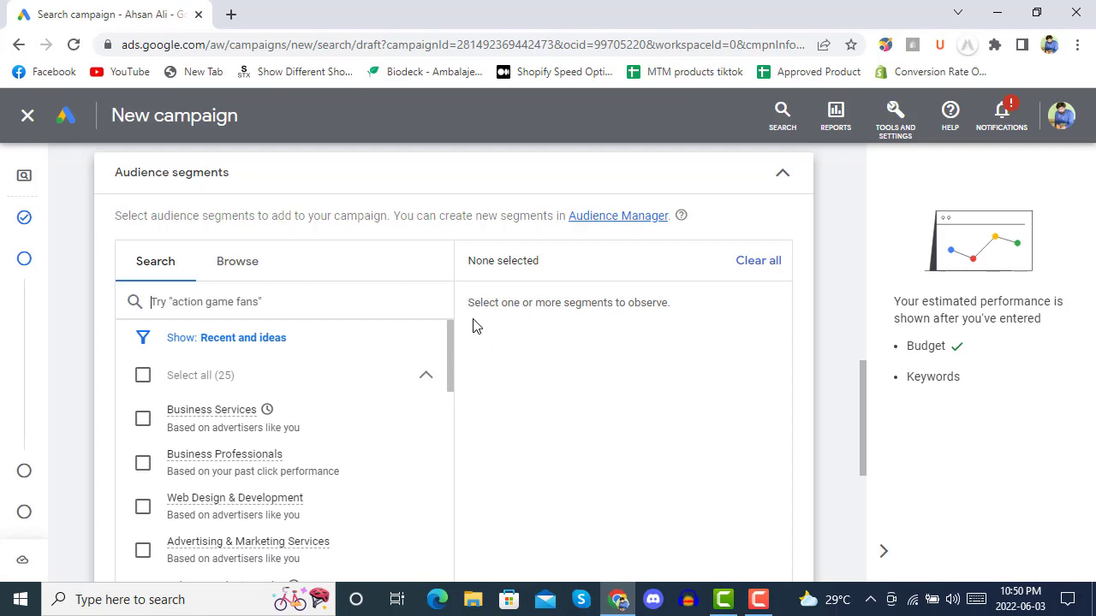
pyautogui.scroll(-2, 476, 326)
pyautogui.scroll(1, 476, 326)
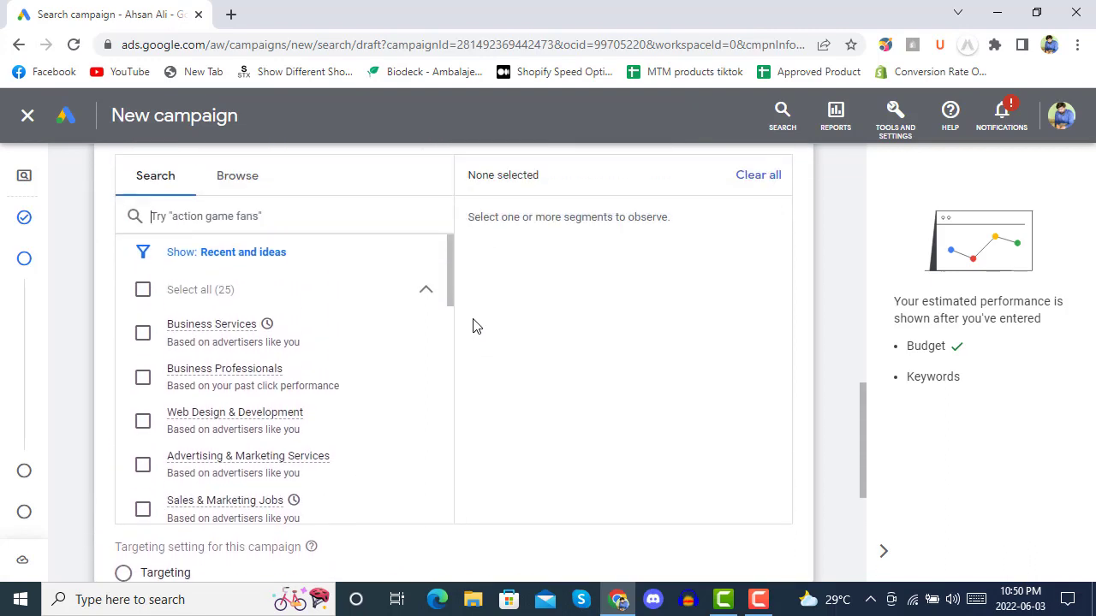
pyautogui.scroll(1, 476, 326)
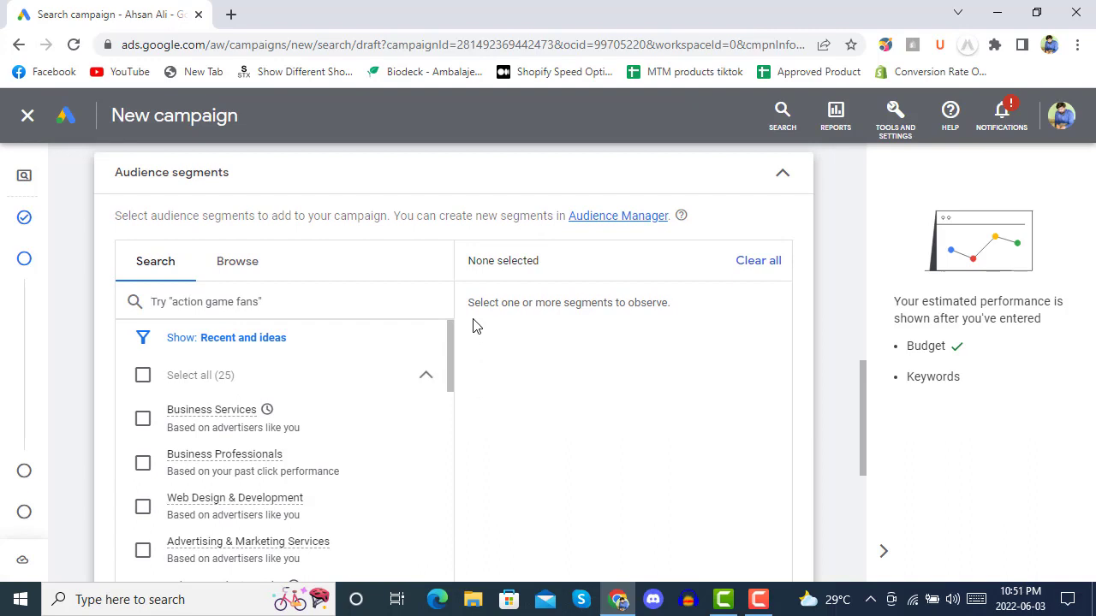
pyautogui.click(783, 174)
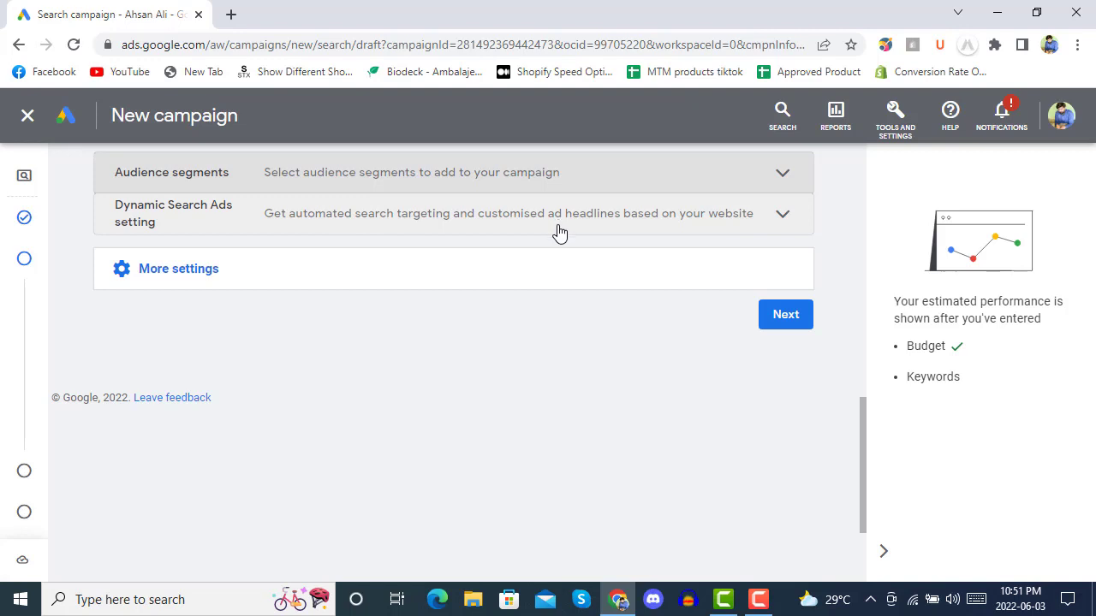
# Step: Examine the Dynamic Search Ads setting, including its domain, language and targeting source options, and collapse it
pyautogui.scroll(-1, 650, 317)
pyautogui.scroll(5, 602, 409)
pyautogui.scroll(-3, 602, 411)
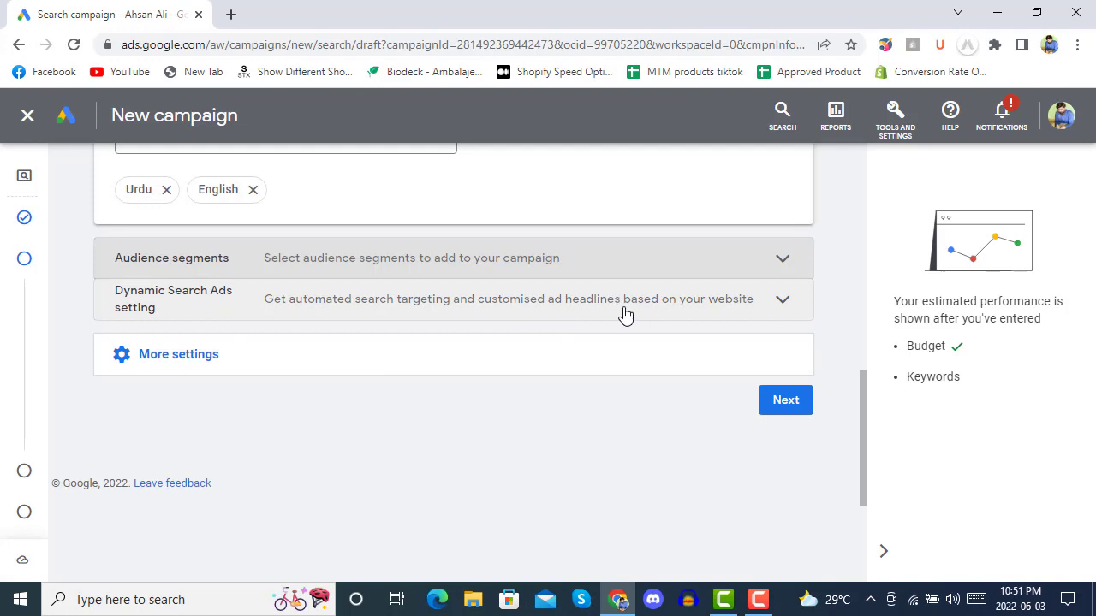
pyautogui.click(782, 301)
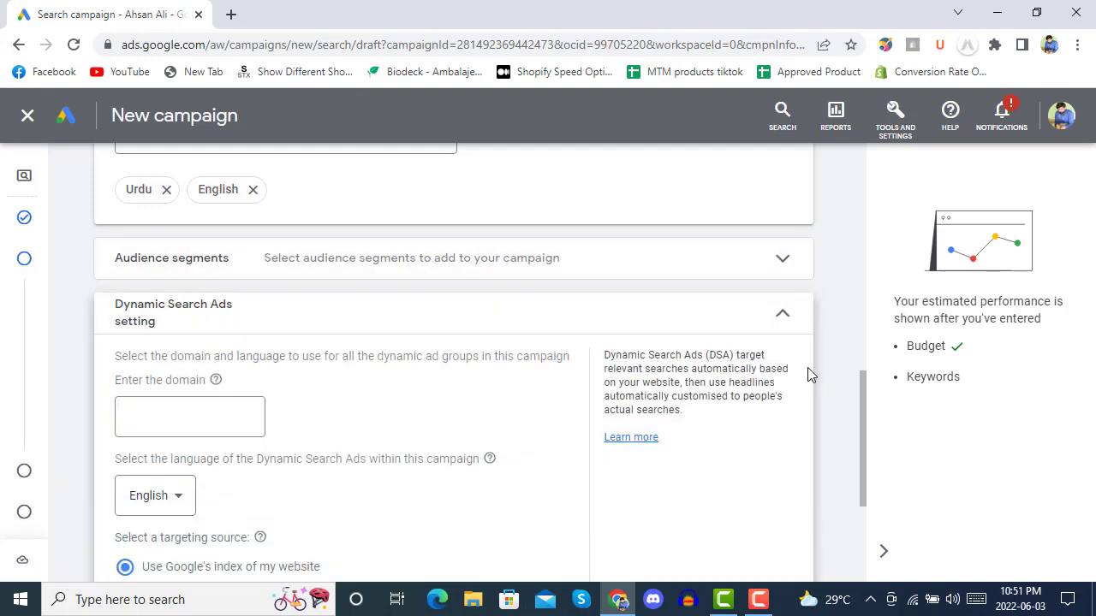
pyautogui.click(804, 314)
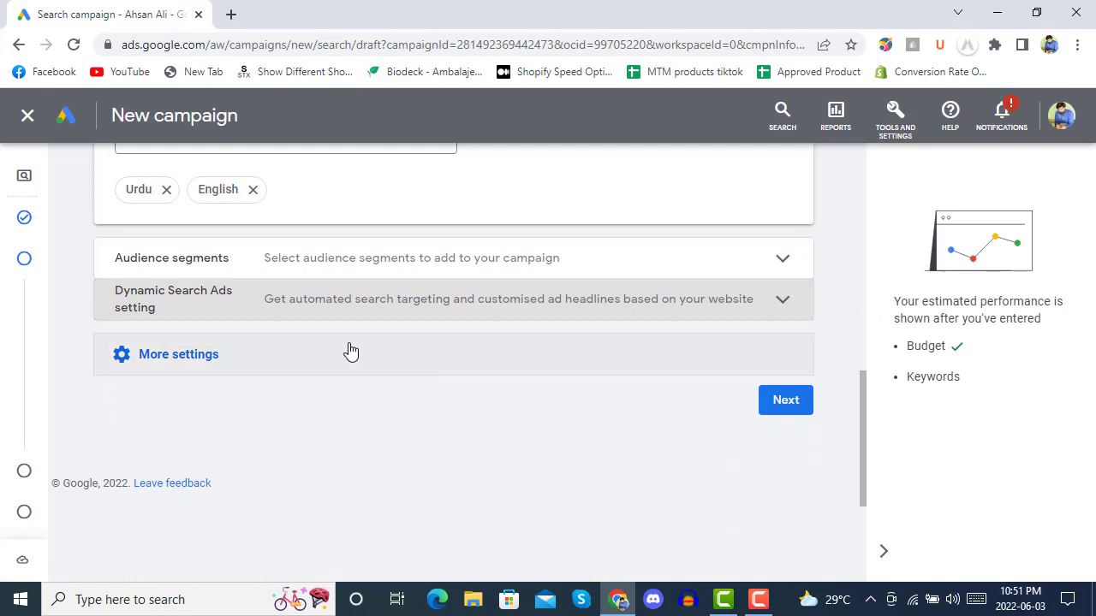
# Step: Reveal the additional campaign settings, examine the ad schedule options, and collapse the schedule
pyautogui.click(257, 363)
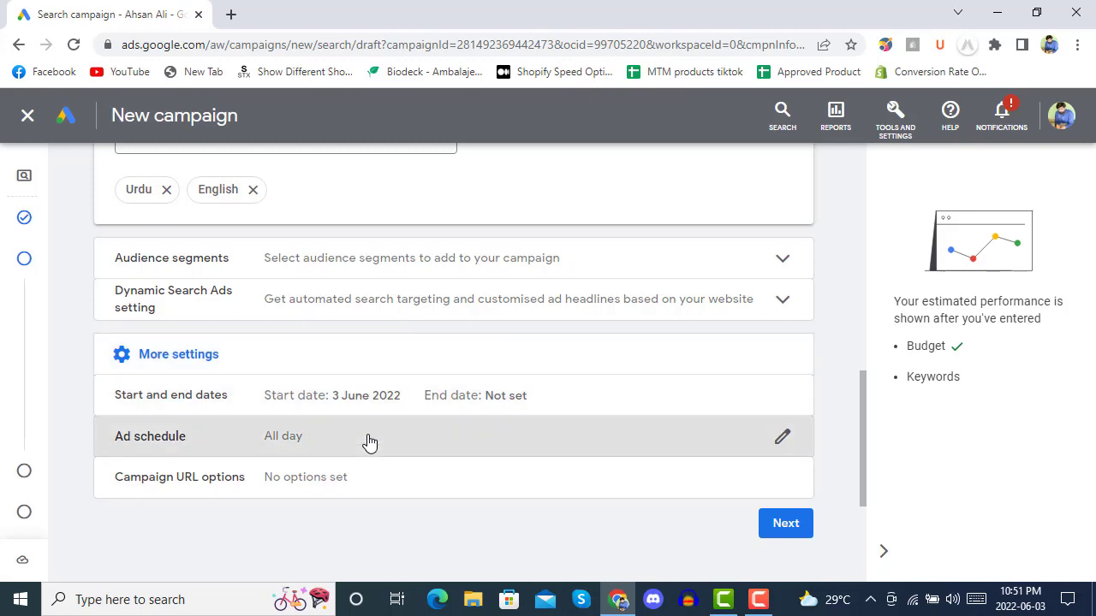
pyautogui.click(368, 441)
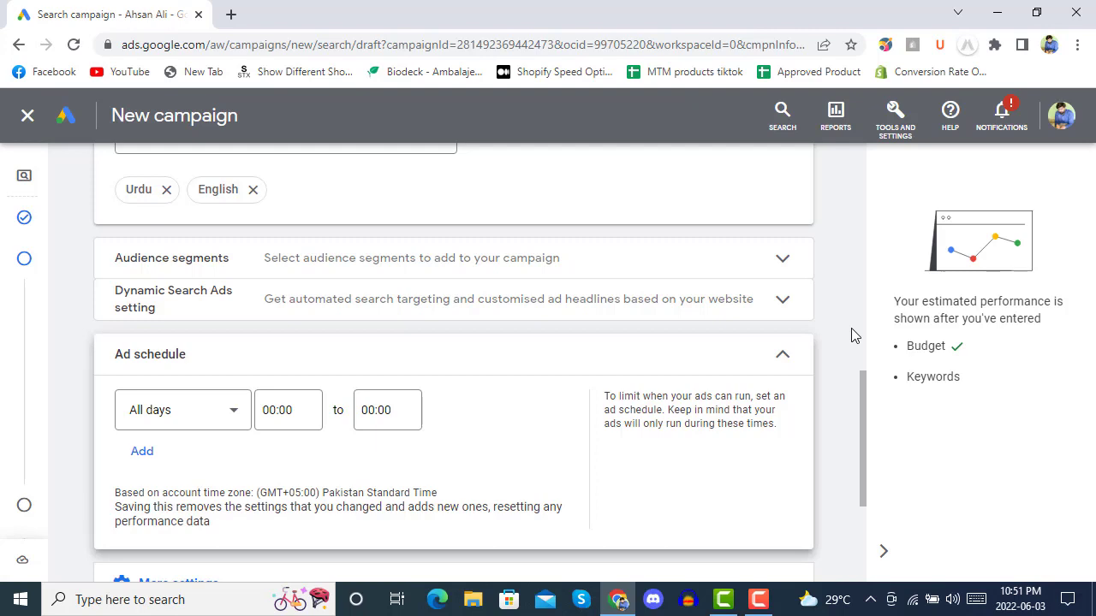
pyautogui.click(783, 357)
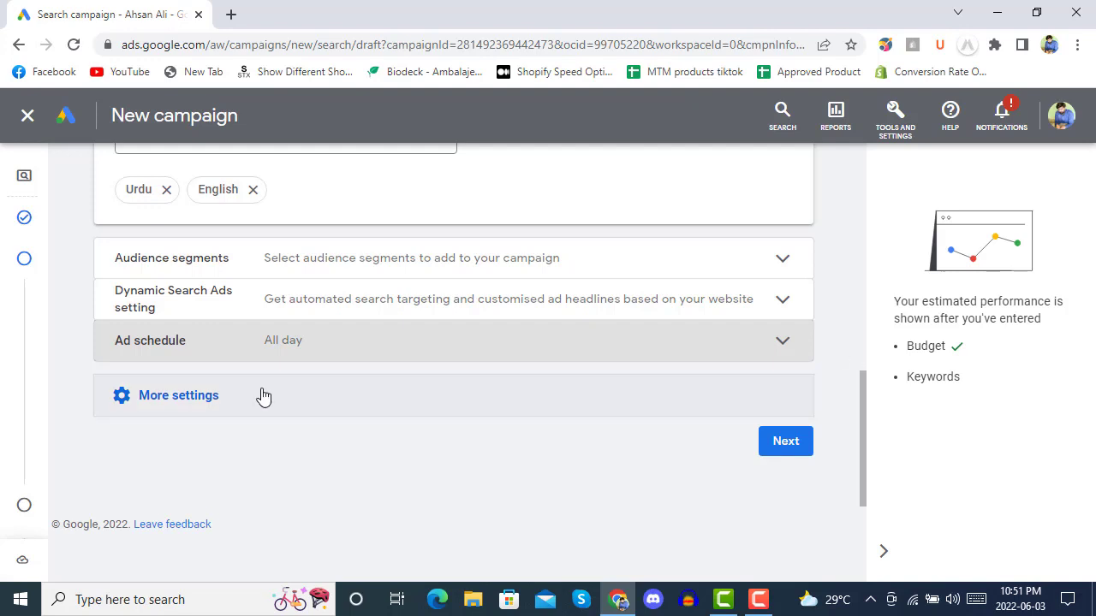
# Step: Examine the campaign's start and end date options and reveal the remaining additional settings
pyautogui.click(230, 404)
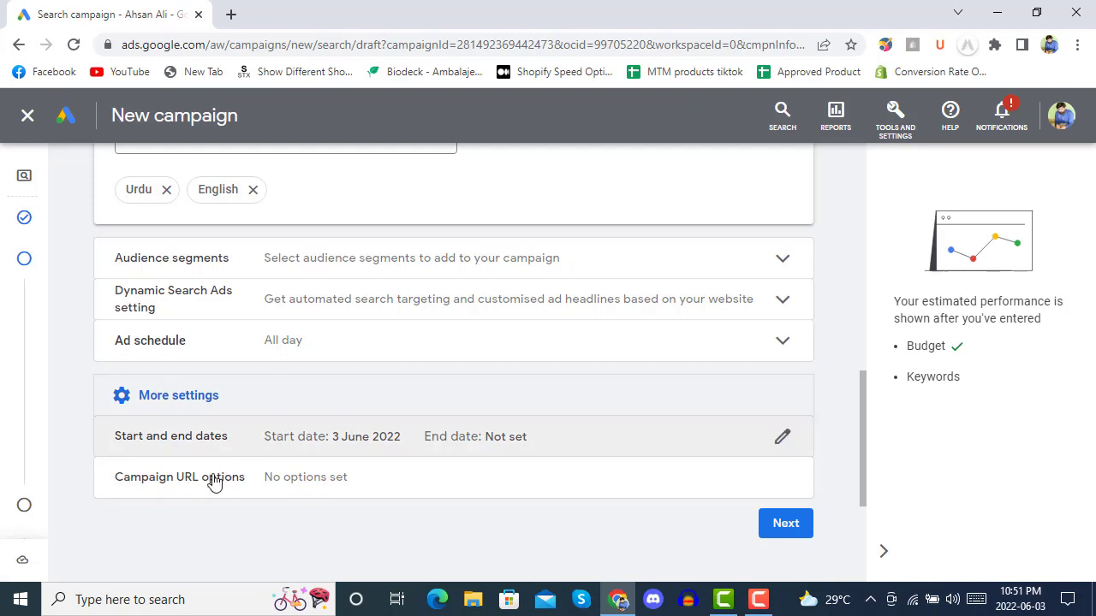
pyautogui.click(413, 439)
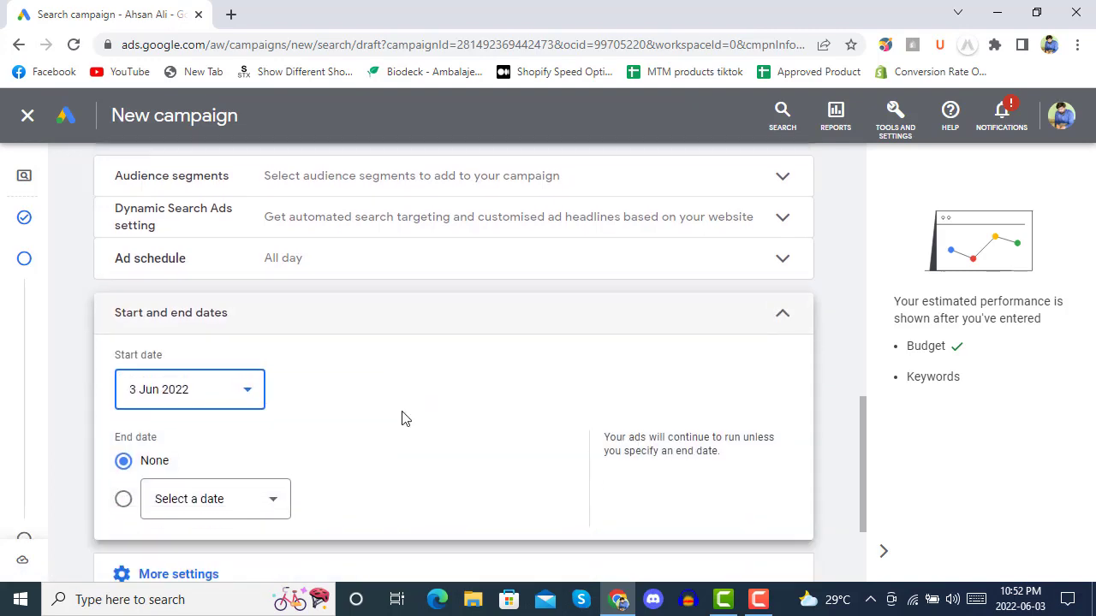
pyautogui.scroll(-2, 406, 419)
pyautogui.click(180, 418)
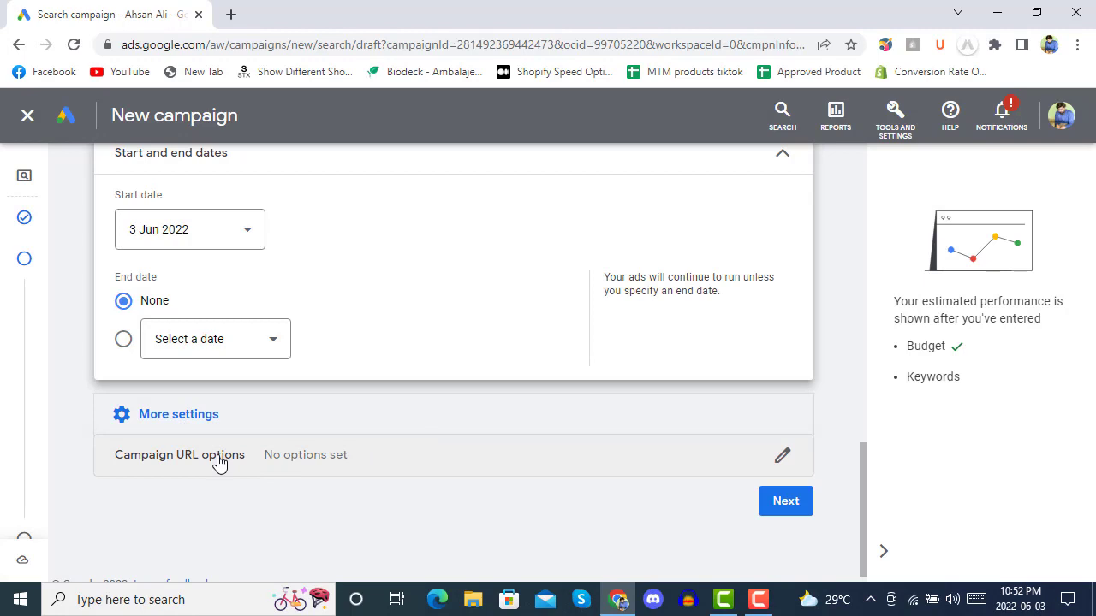
# Step: Check the campaign URL options, leave them unset, and proceed to the Keywords and ads stage
pyautogui.click(418, 462)
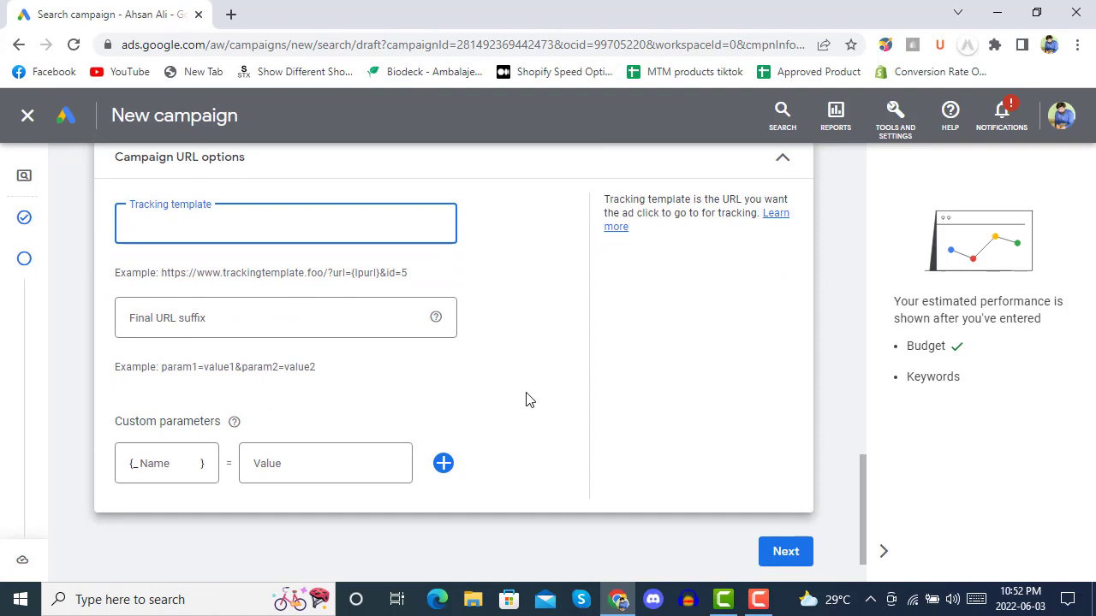
pyautogui.scroll(1, 527, 402)
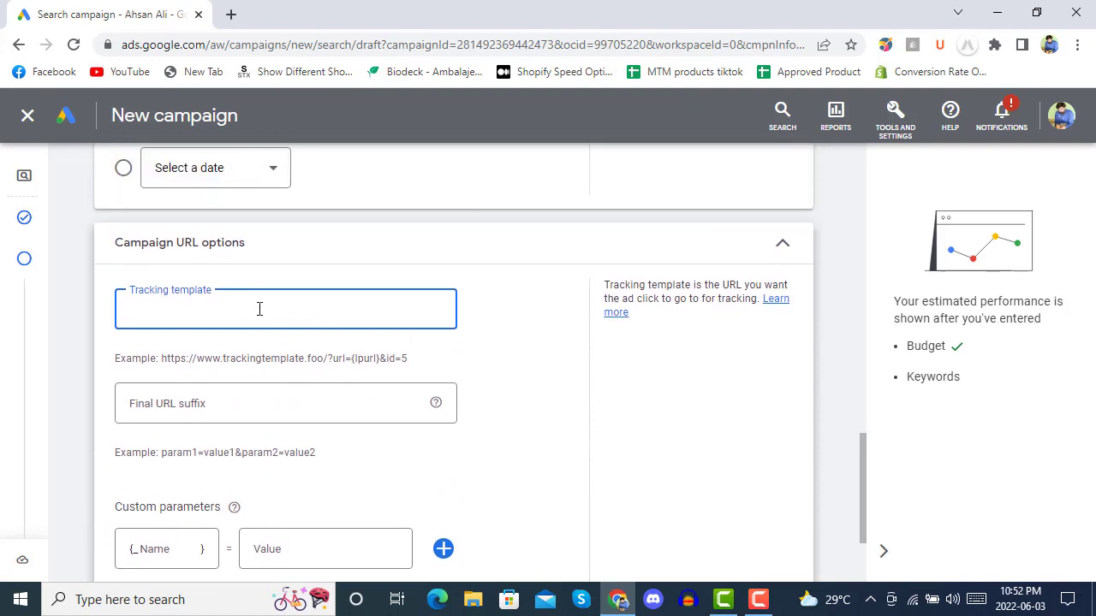
pyautogui.click(782, 250)
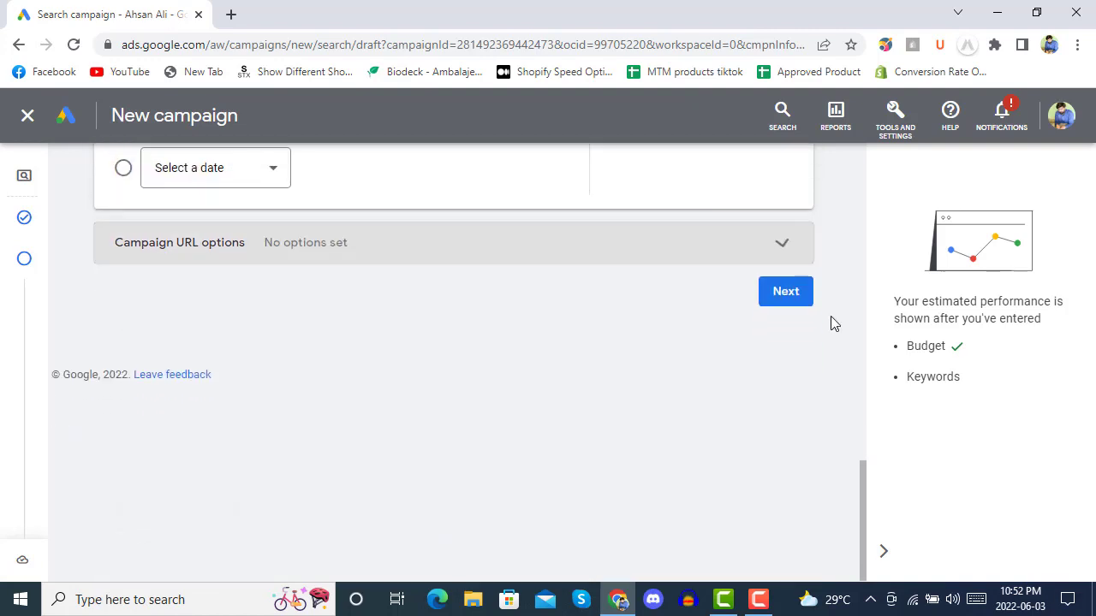
pyautogui.click(786, 291)
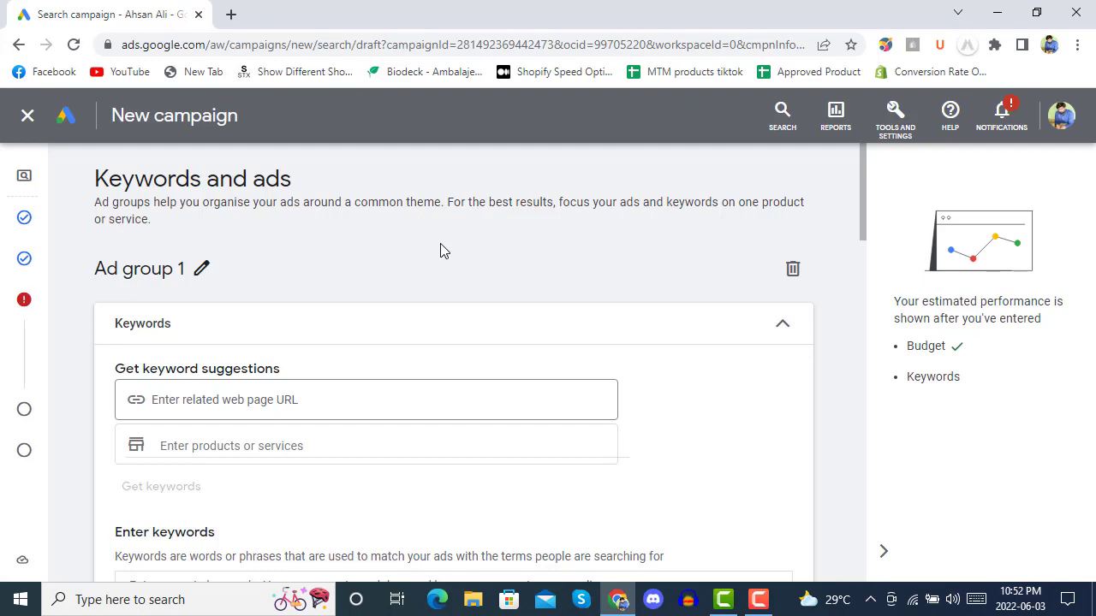
# Step: Try to get keyword suggestions using "website development" as the related web page URL, and clear the entry
pyautogui.scroll(-2, 440, 251)
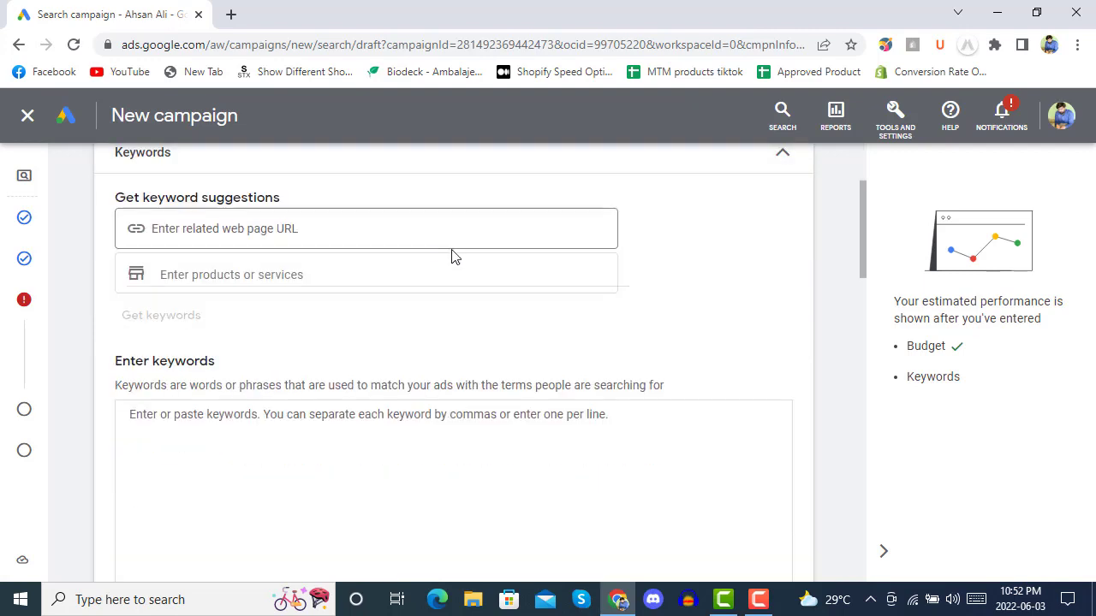
pyautogui.click(344, 233)
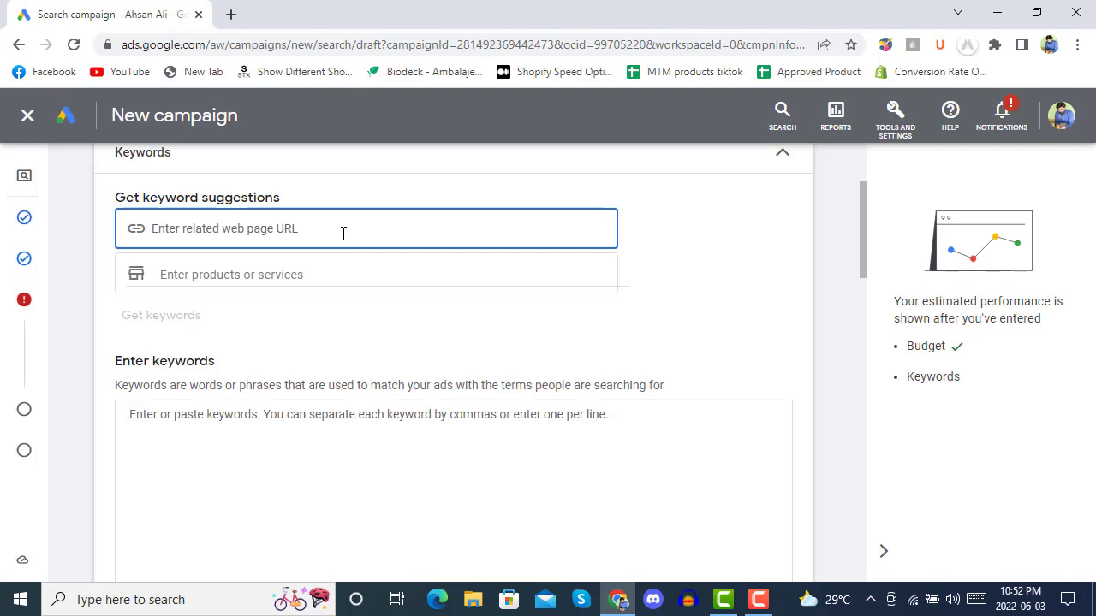
pyautogui.write('website')
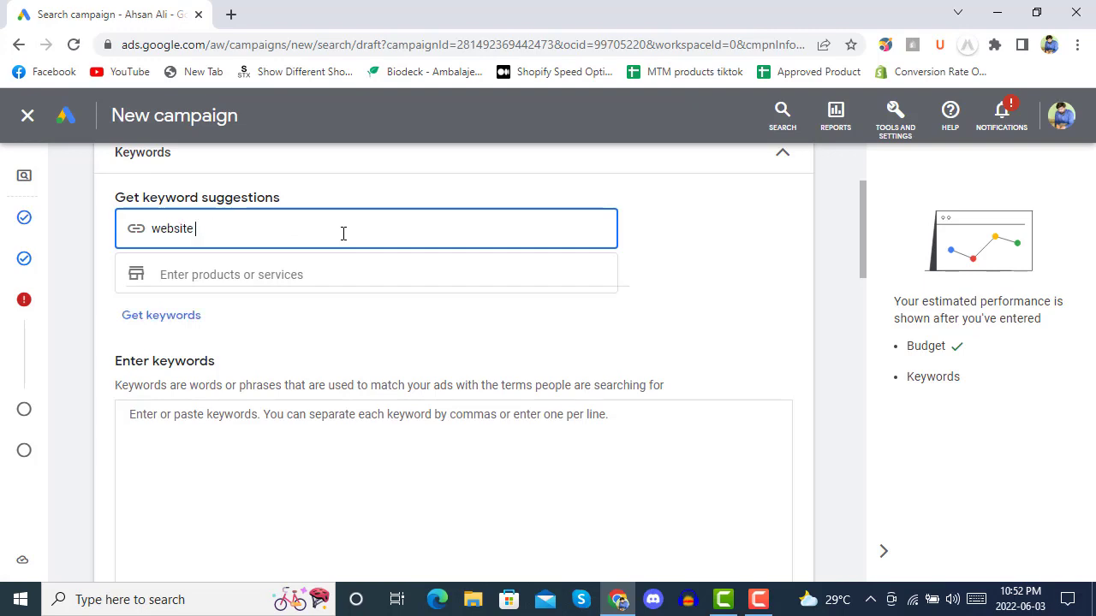
pyautogui.write(' development')
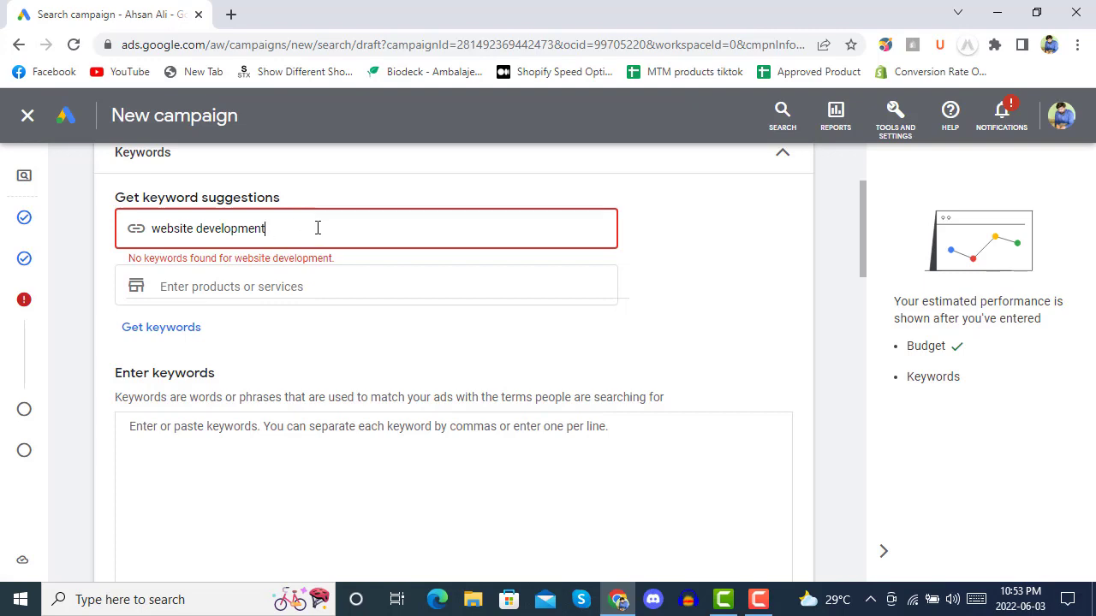
pyautogui.tripleClick(301, 228)
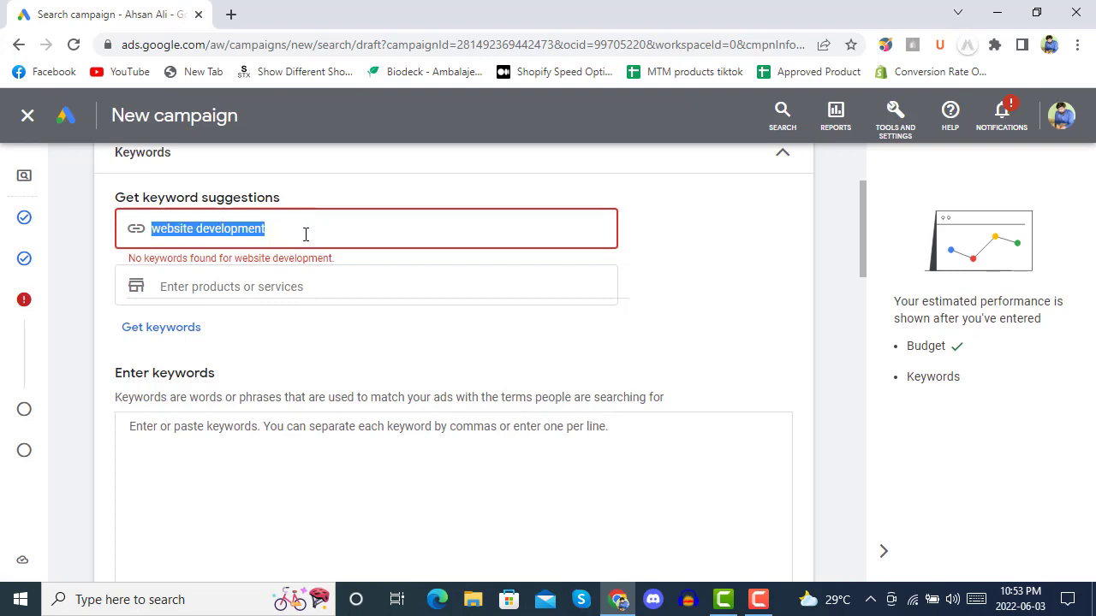
pyautogui.press('BackSpace')
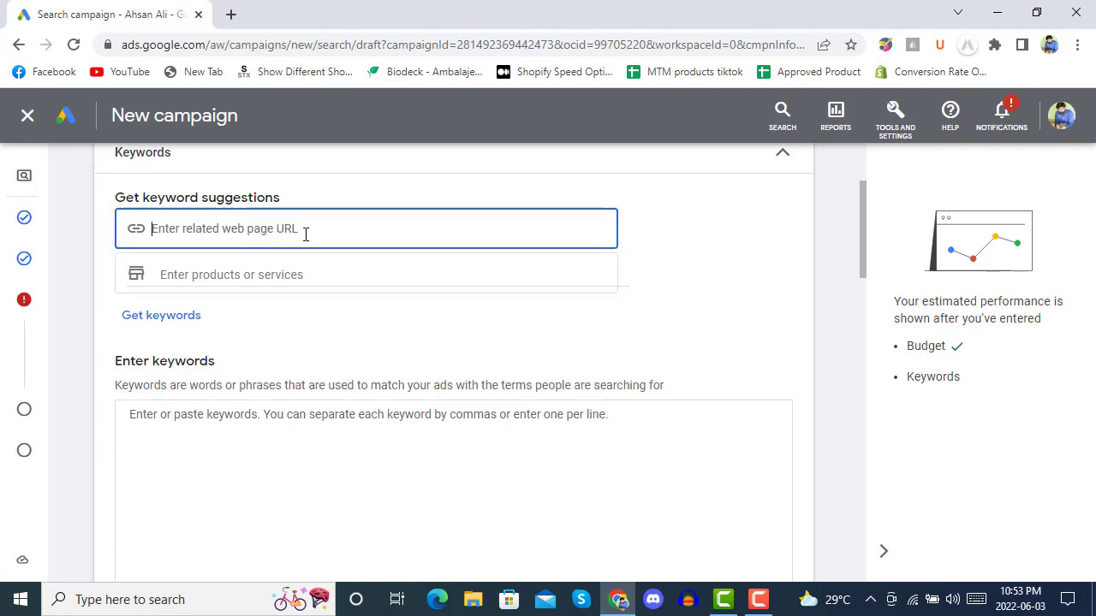
# Step: Get keyword suggestions for the ad group using "web development" as the product or service
pyautogui.click(270, 276)
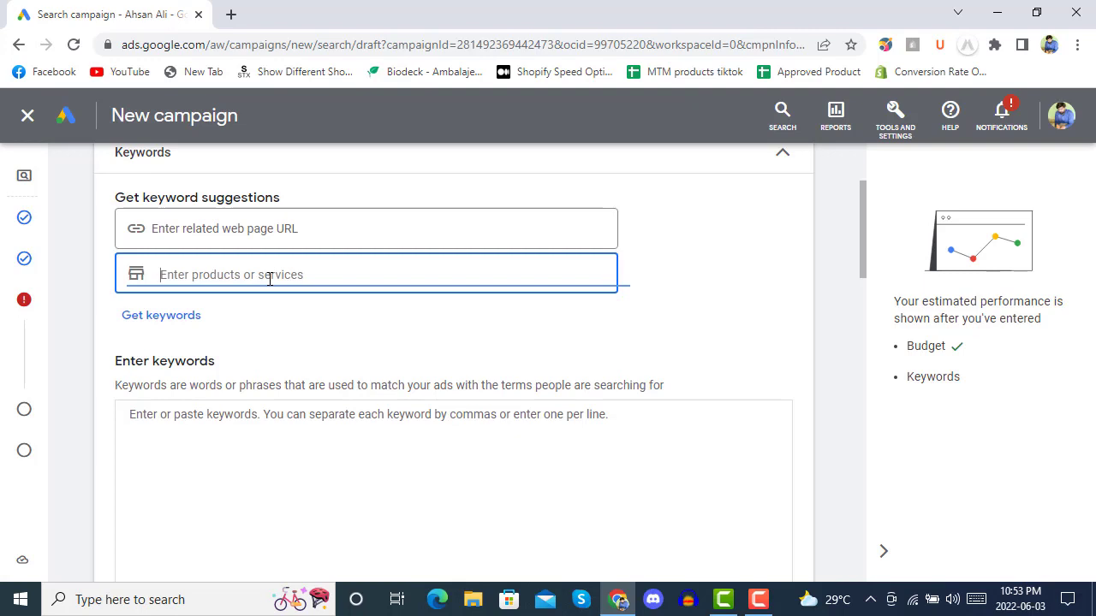
pyautogui.write('we')
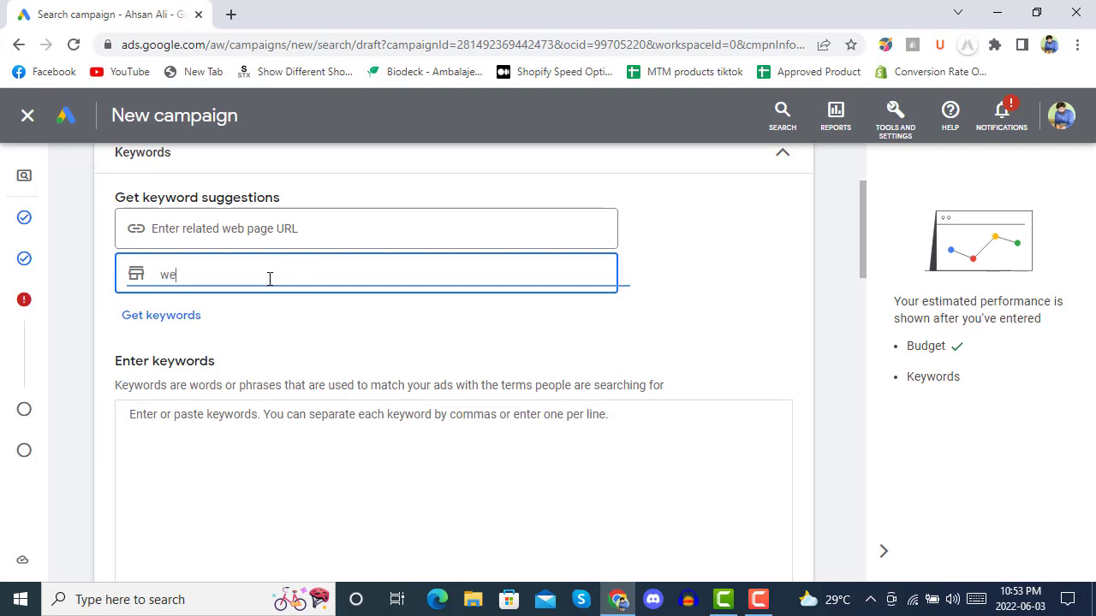
pyautogui.write('b development')
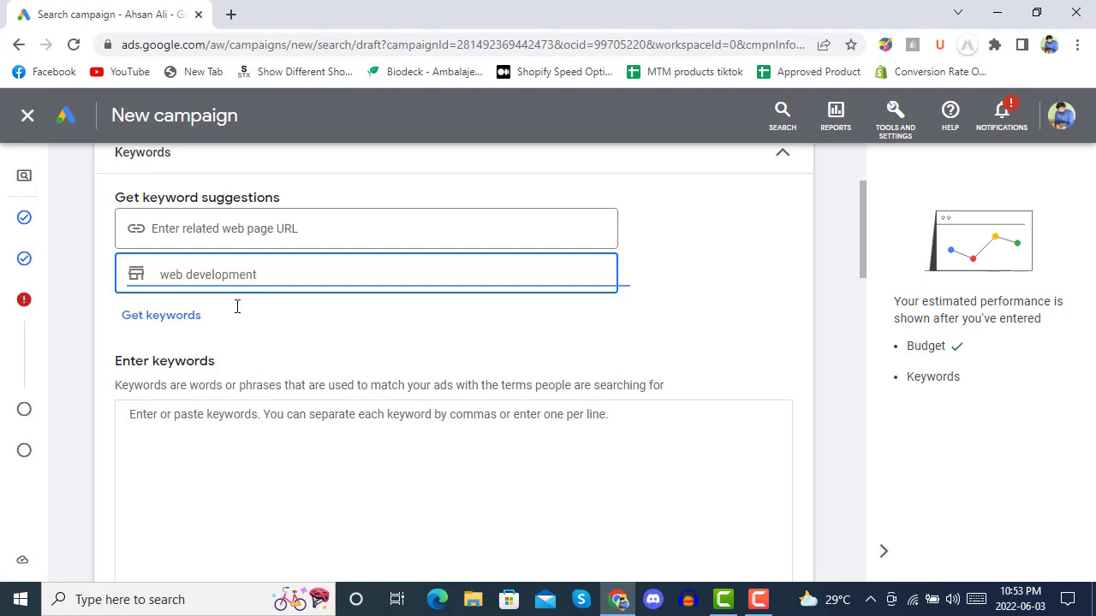
pyautogui.click(185, 317)
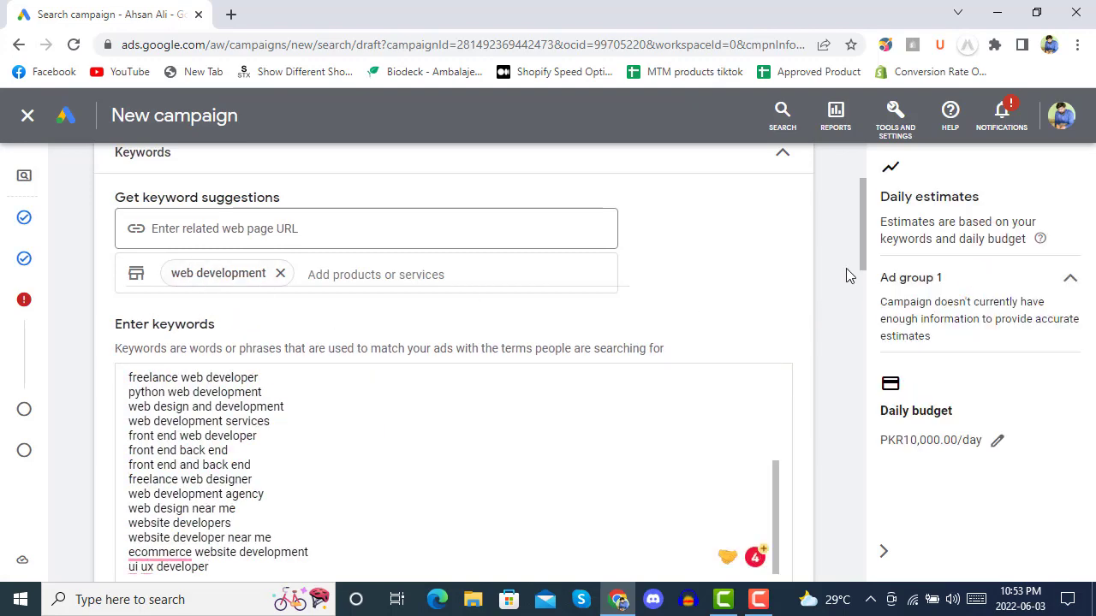
# Step: Review the list of suggested keywords and the match type notes for the ad group
pyautogui.scroll(-2, 849, 272)
pyautogui.scroll(1, 850, 273)
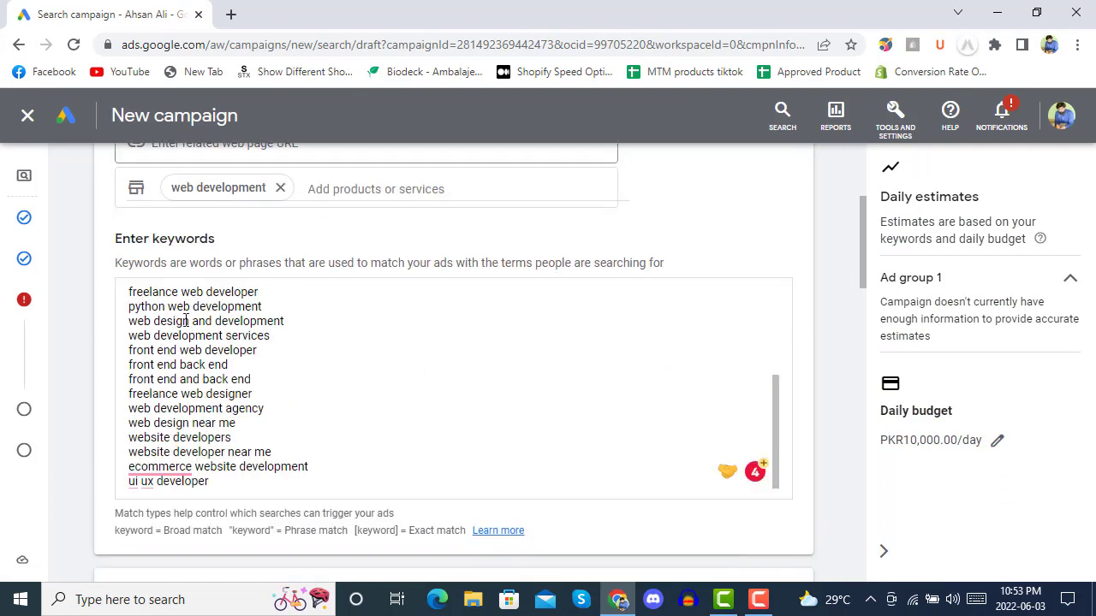
pyautogui.scroll(-1, 283, 368)
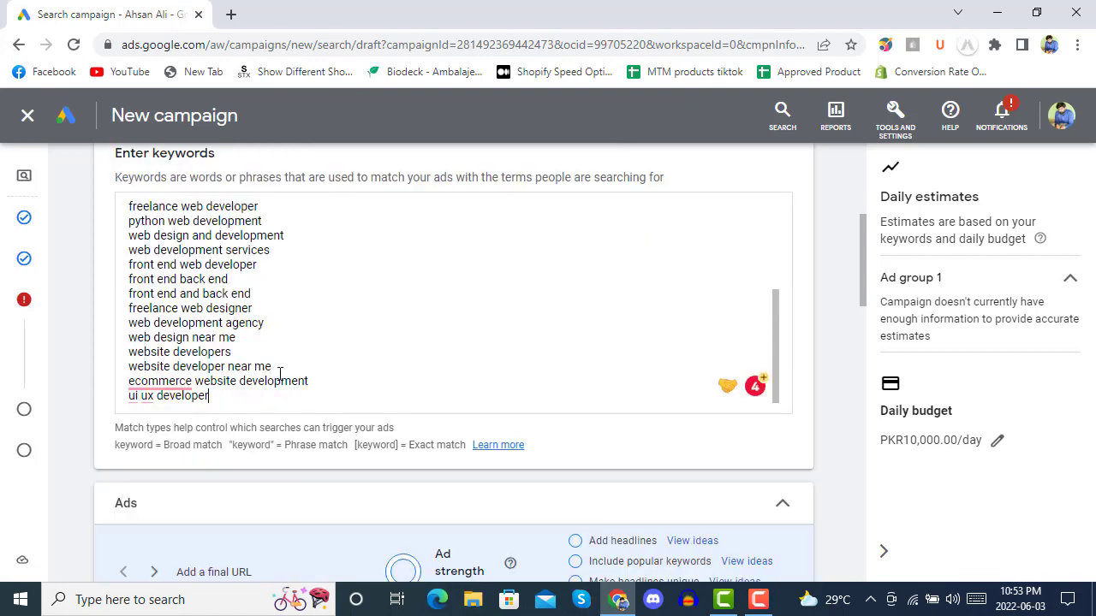
pyautogui.scroll(5, 317, 357)
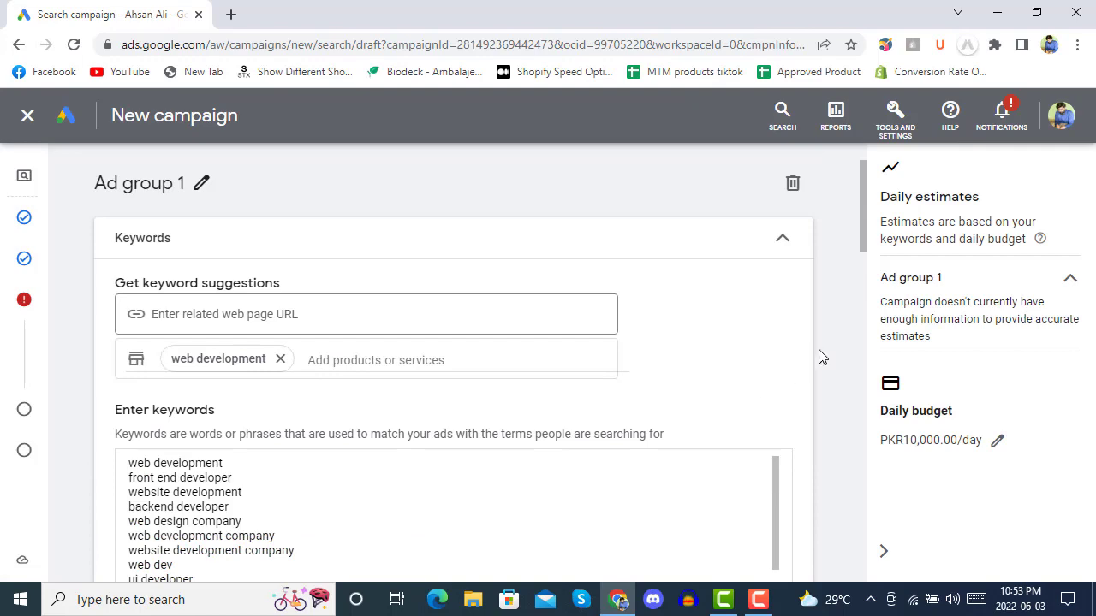
pyautogui.scroll(-2, 828, 354)
pyautogui.scroll(-1, 306, 342)
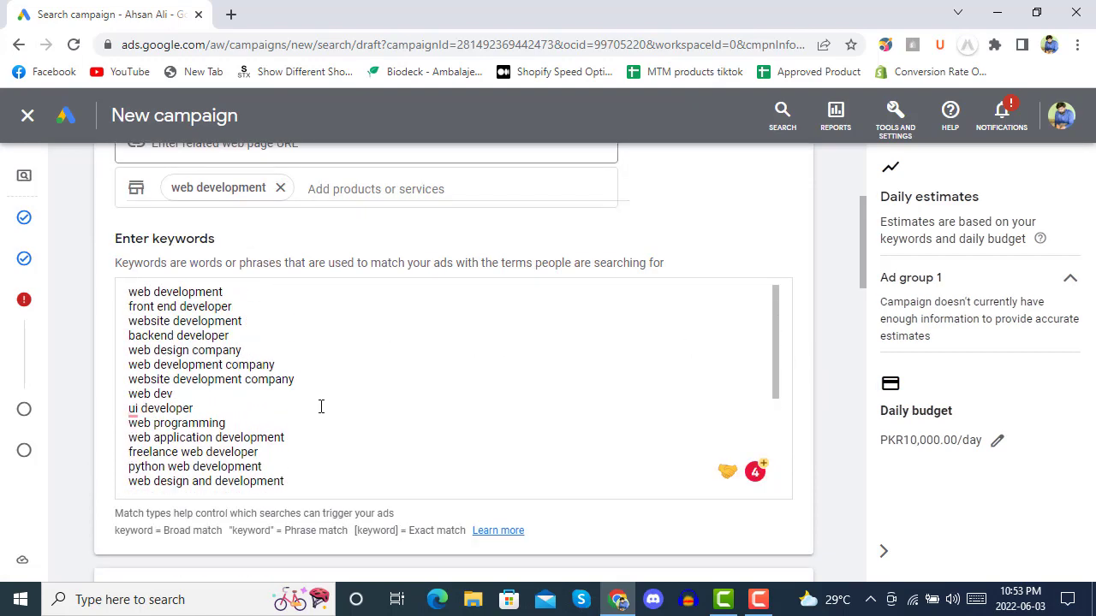
pyautogui.scroll(1, 321, 406)
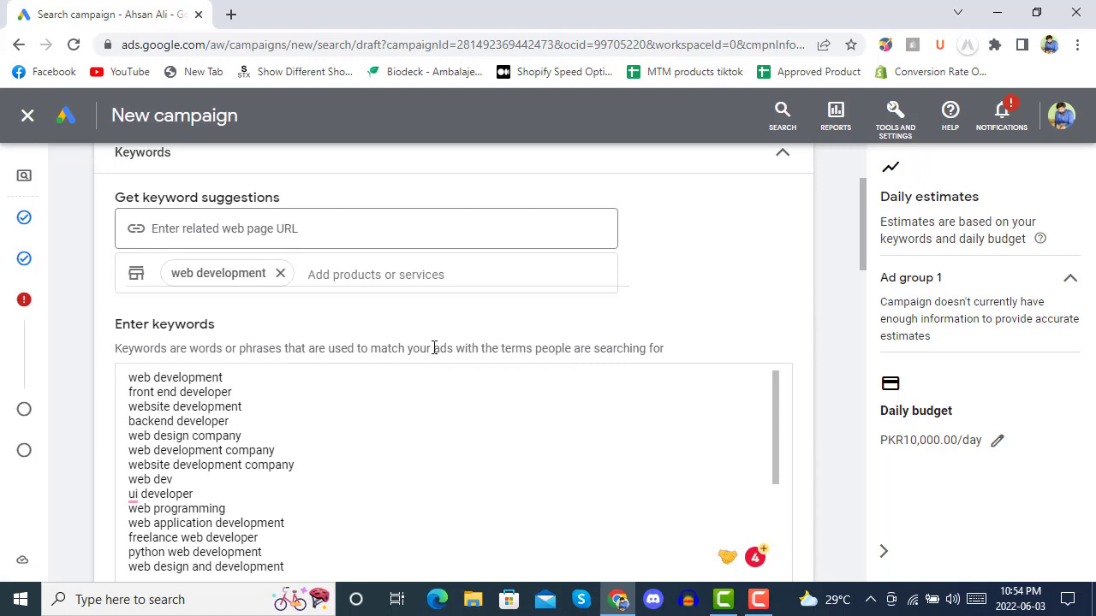
pyautogui.scroll(-4, 839, 326)
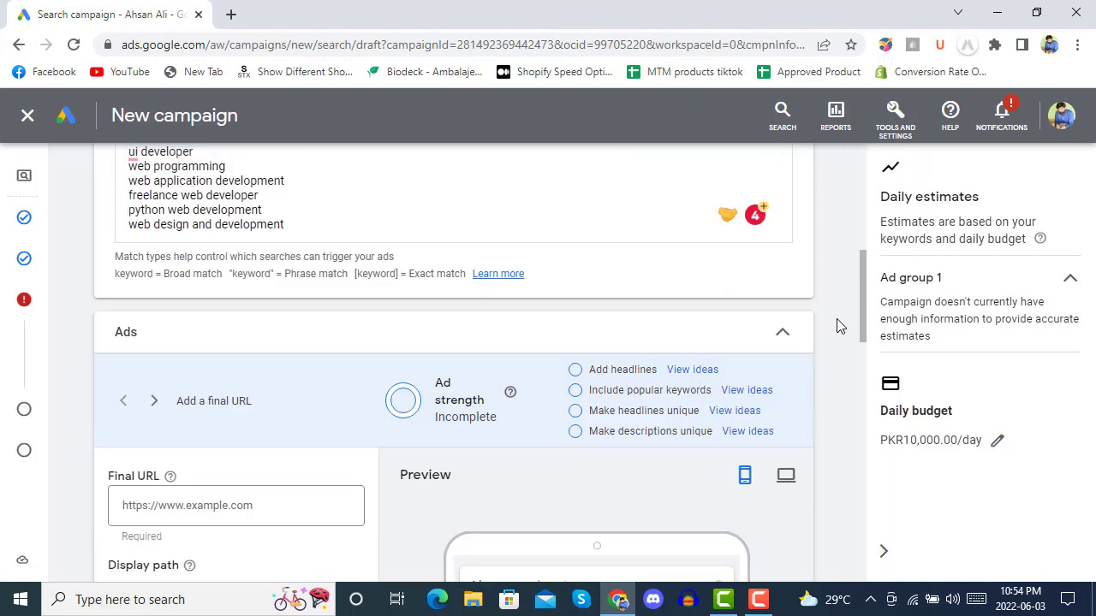
pyautogui.scroll(-2, 839, 325)
pyautogui.click(227, 335)
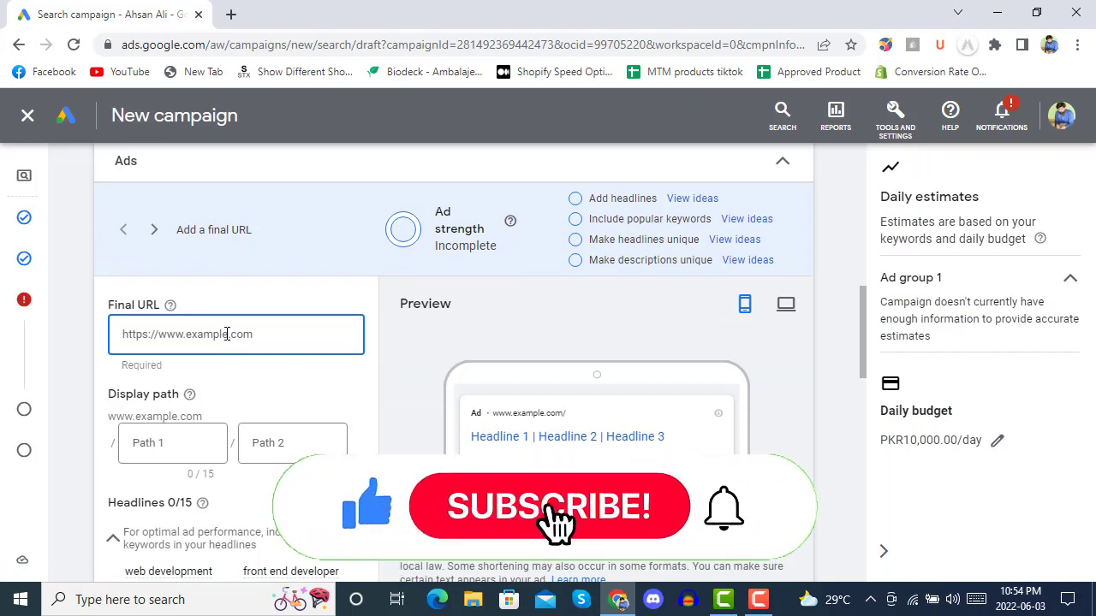
pyautogui.write('https')
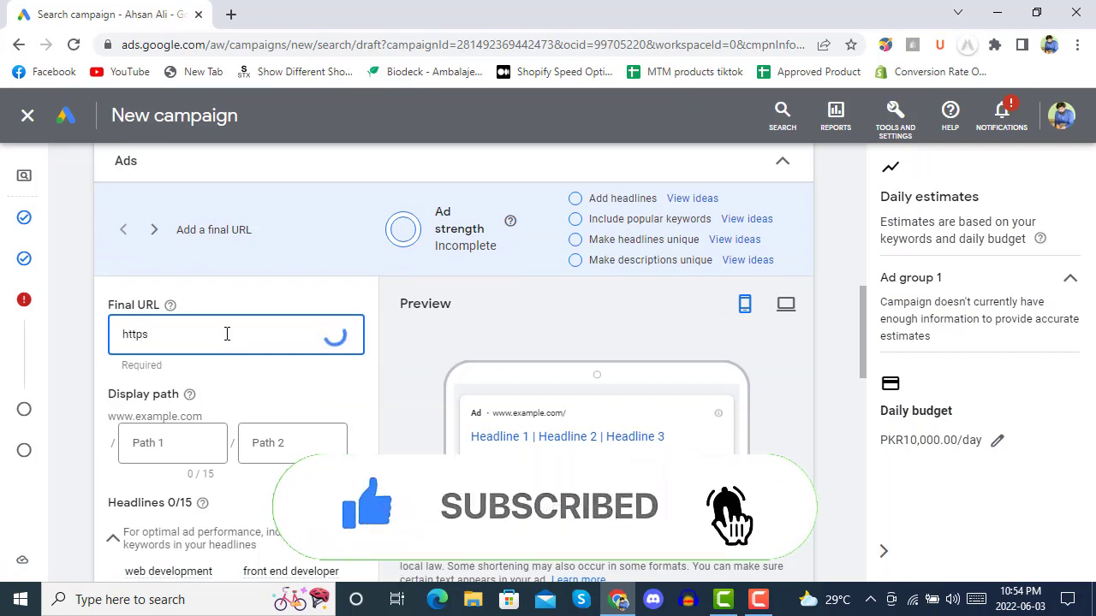
pyautogui.write('://ww')
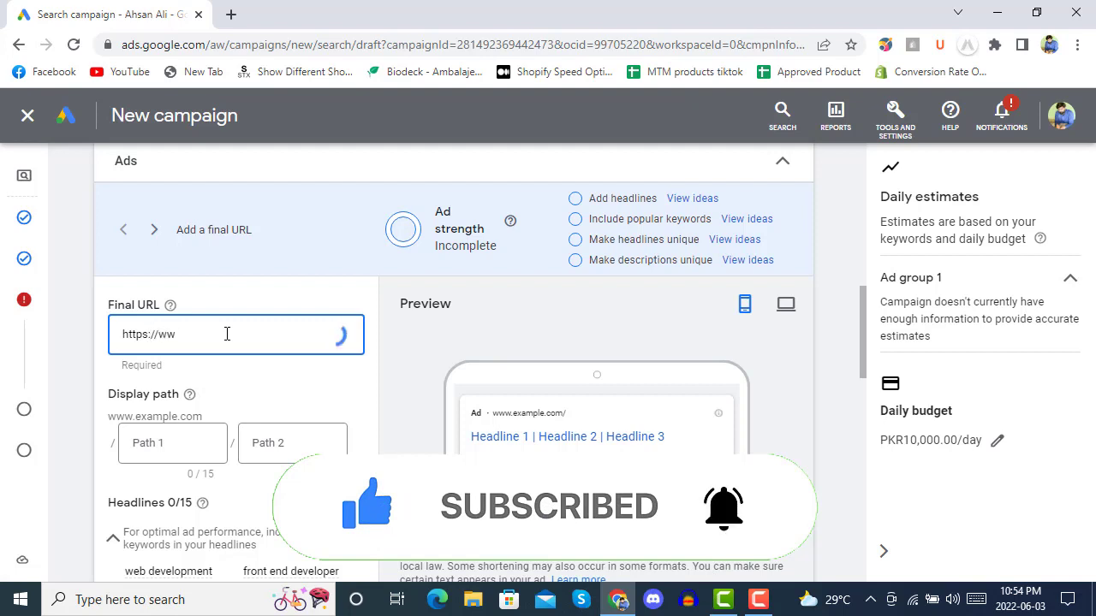
pyautogui.write('w.ecommpremium.com')
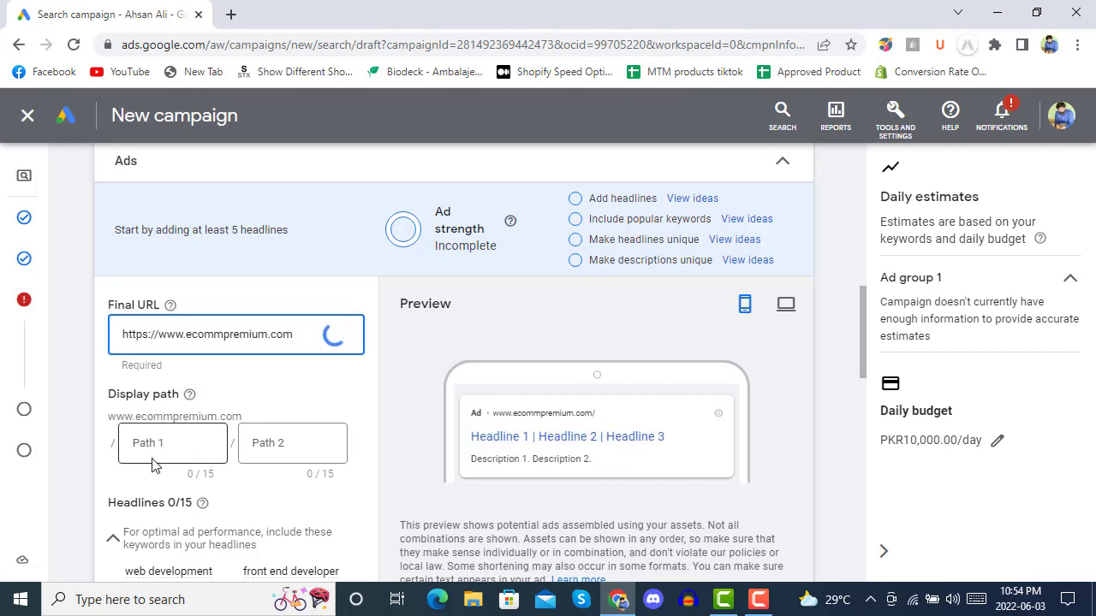
# Step: Set the ad's display path to "blog" for Path 1 and "services" for Path 2
pyautogui.scroll(-1, 391, 381)
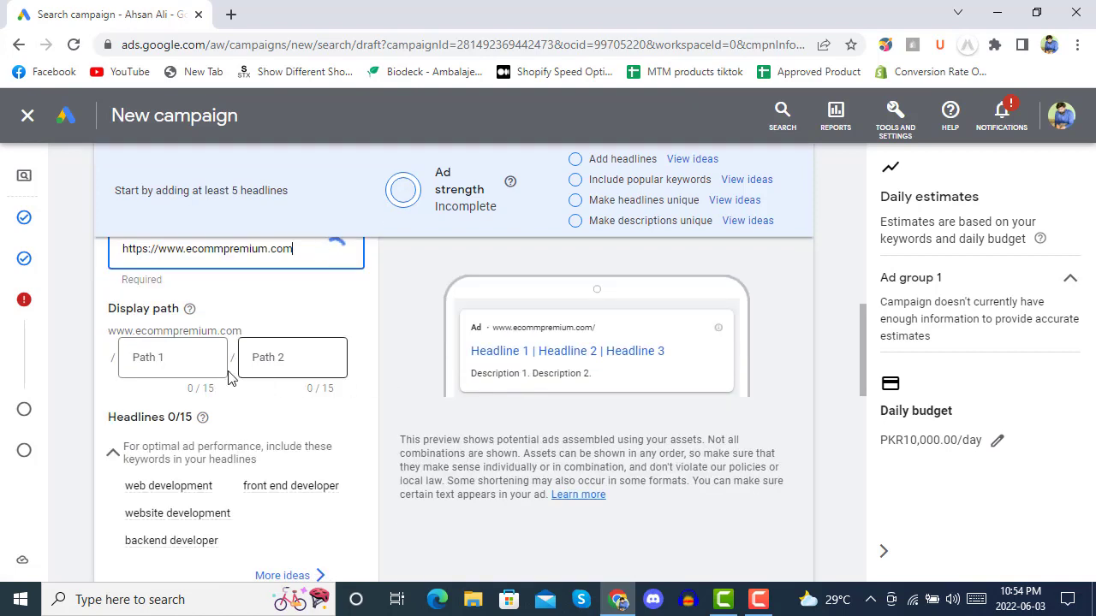
pyautogui.click(185, 357)
pyautogui.write('blog')
pyautogui.click(285, 357)
pyautogui.write('services')
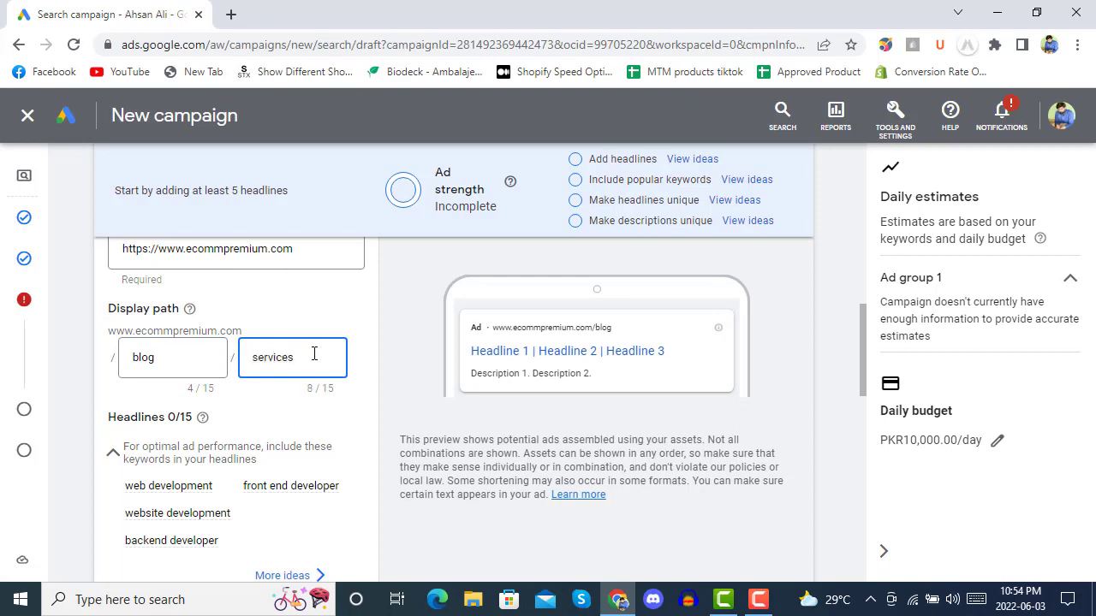
pyautogui.click(366, 366)
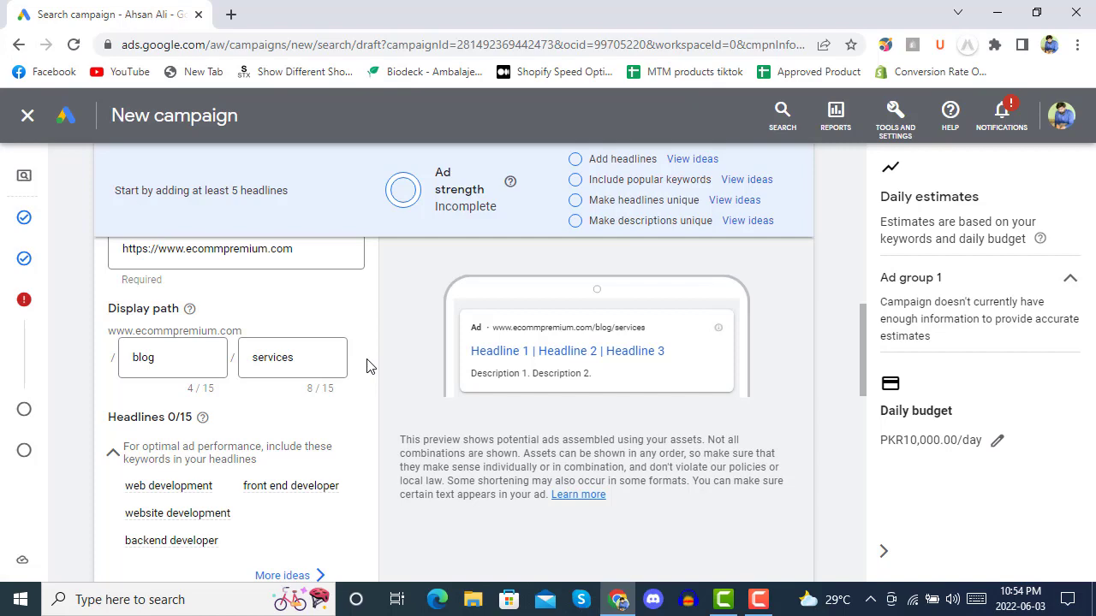
# Step: Enter "best web development" as the ad's first headline
pyautogui.scroll(-3, 368, 366)
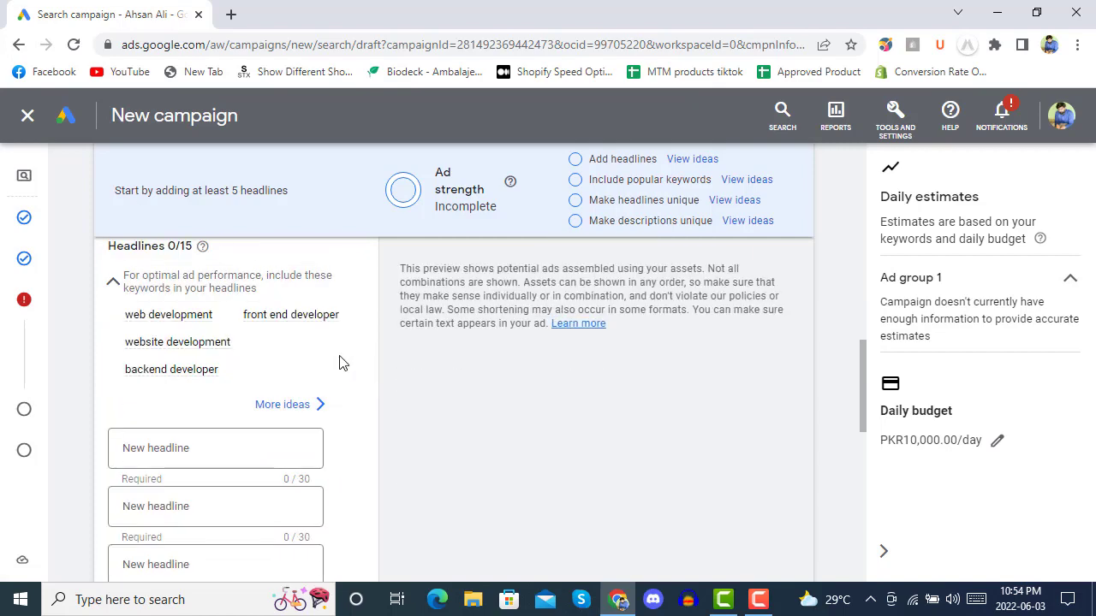
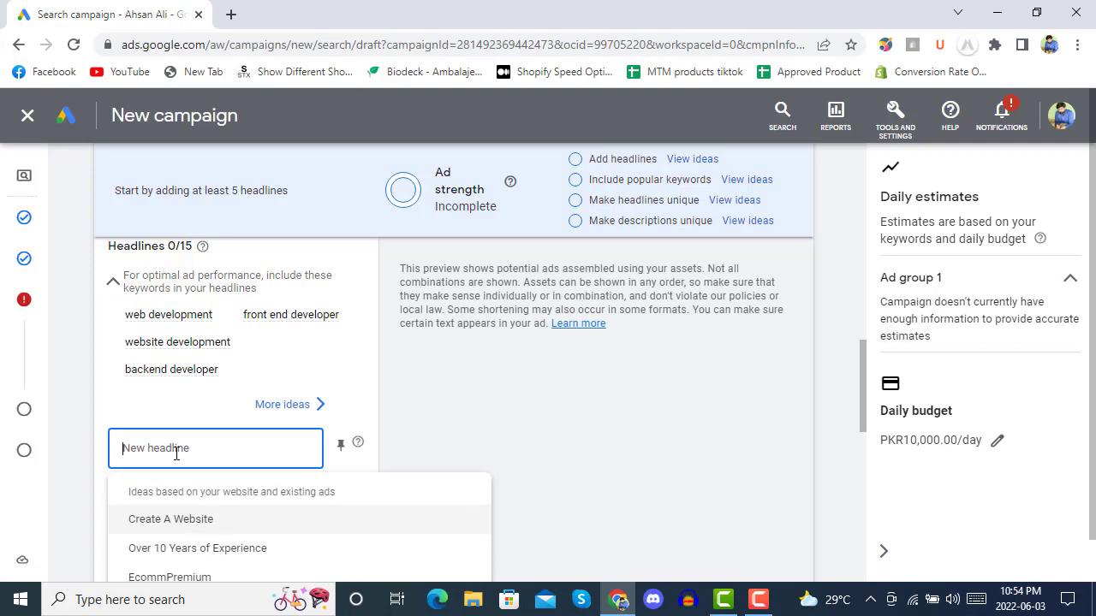
pyautogui.write('b')
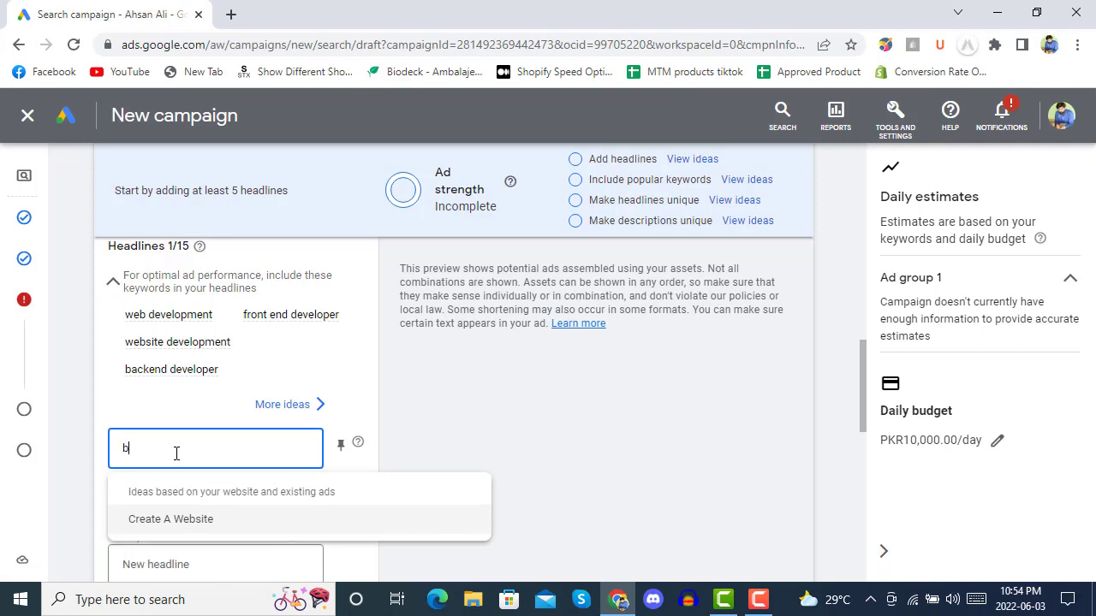
pyautogui.write('est web')
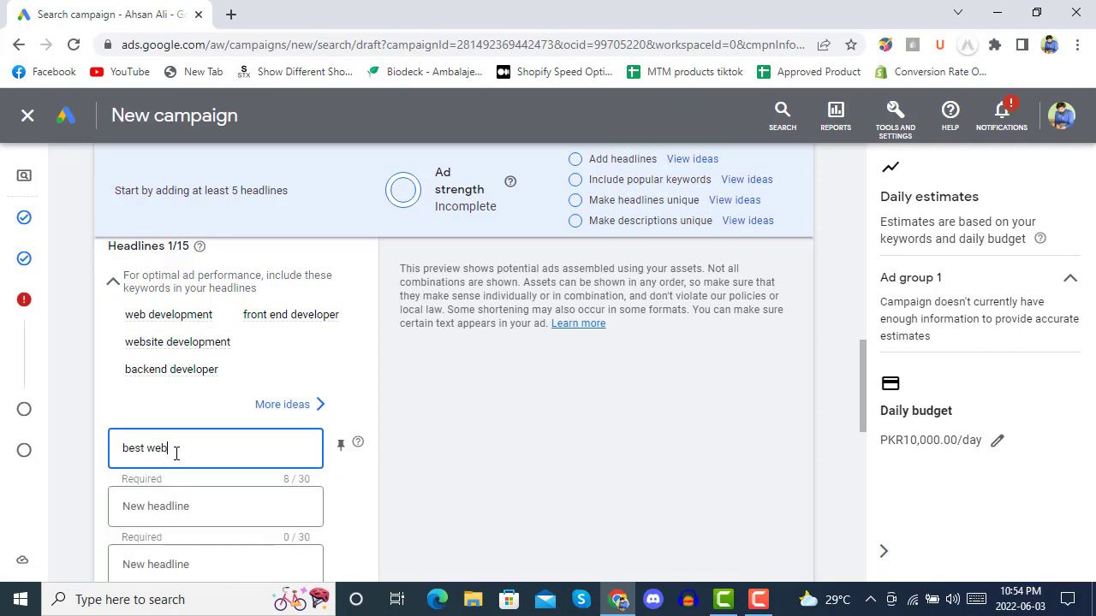
pyautogui.write(' development')
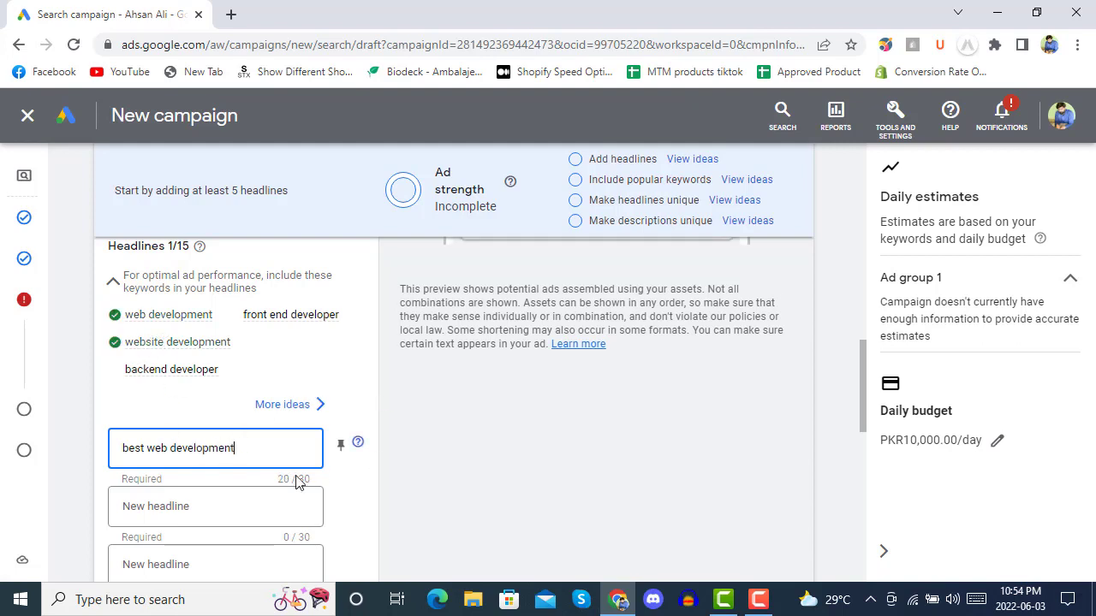
# Step: Enter "front end developer" as the ad's second headline and check the ad preview
pyautogui.click(216, 508)
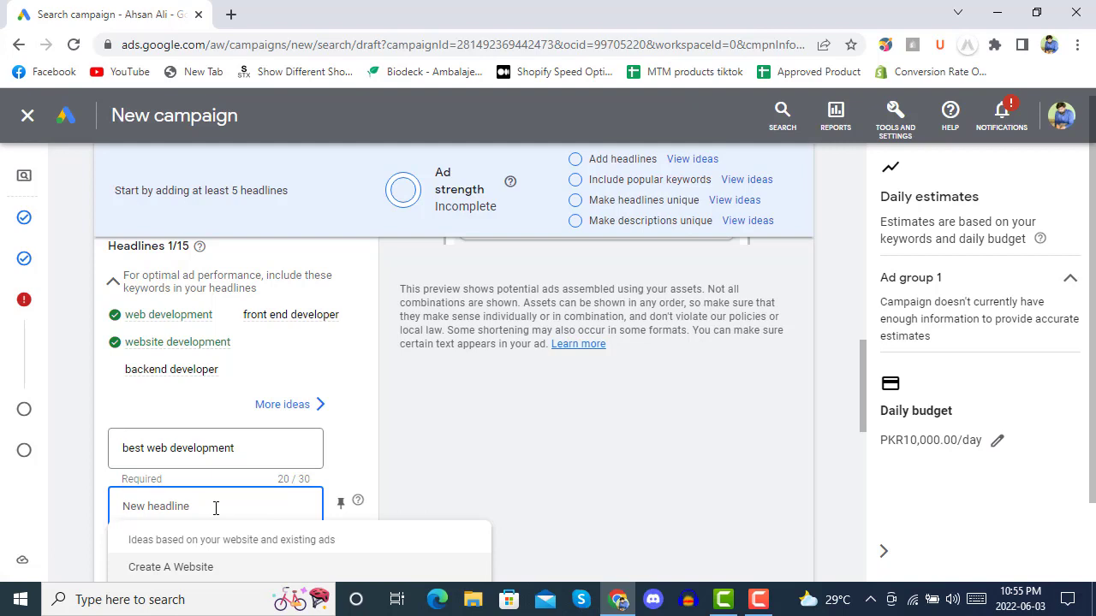
pyautogui.write('f')
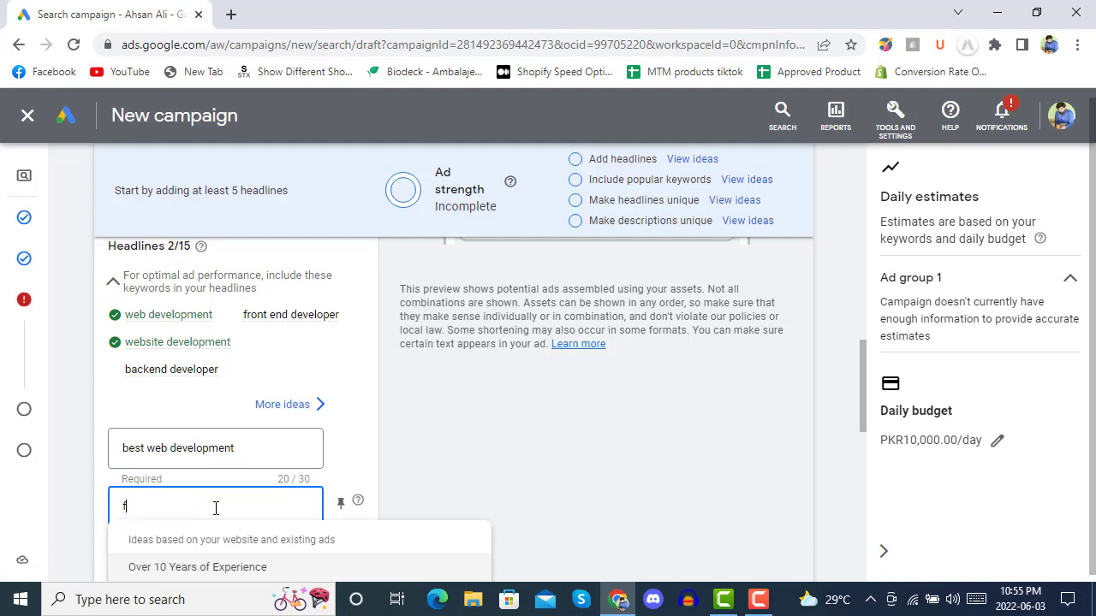
pyautogui.write('ront end')
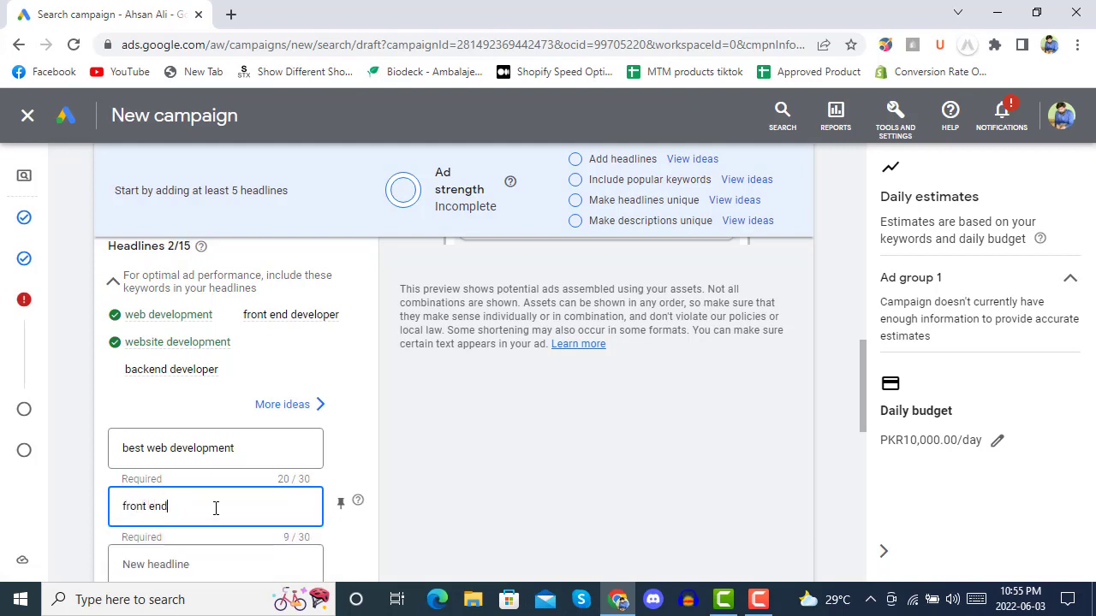
pyautogui.write(' developer')
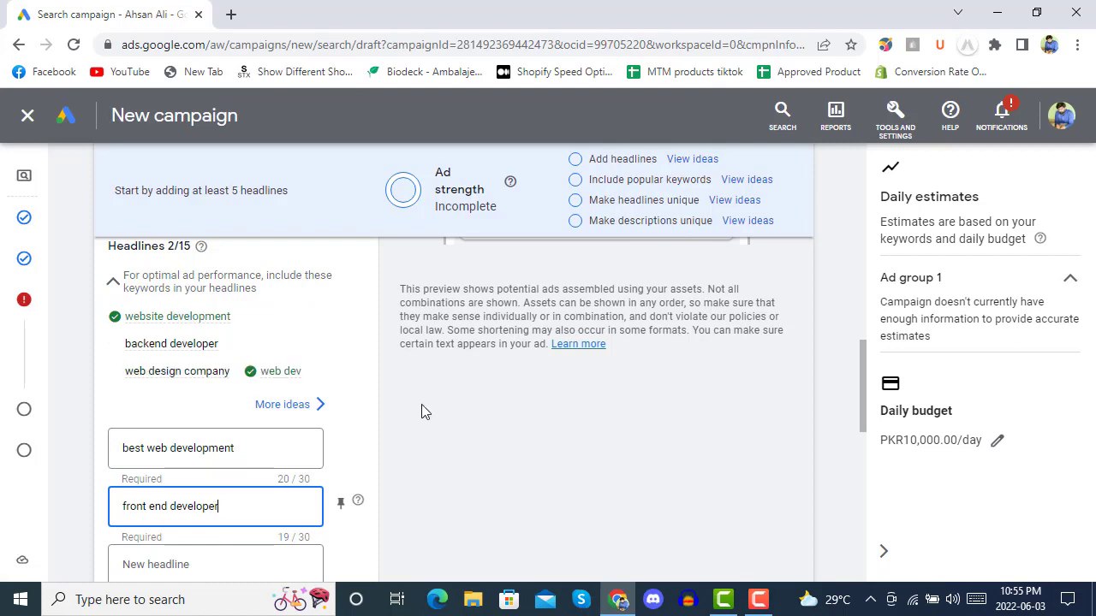
pyautogui.scroll(1, 371, 378)
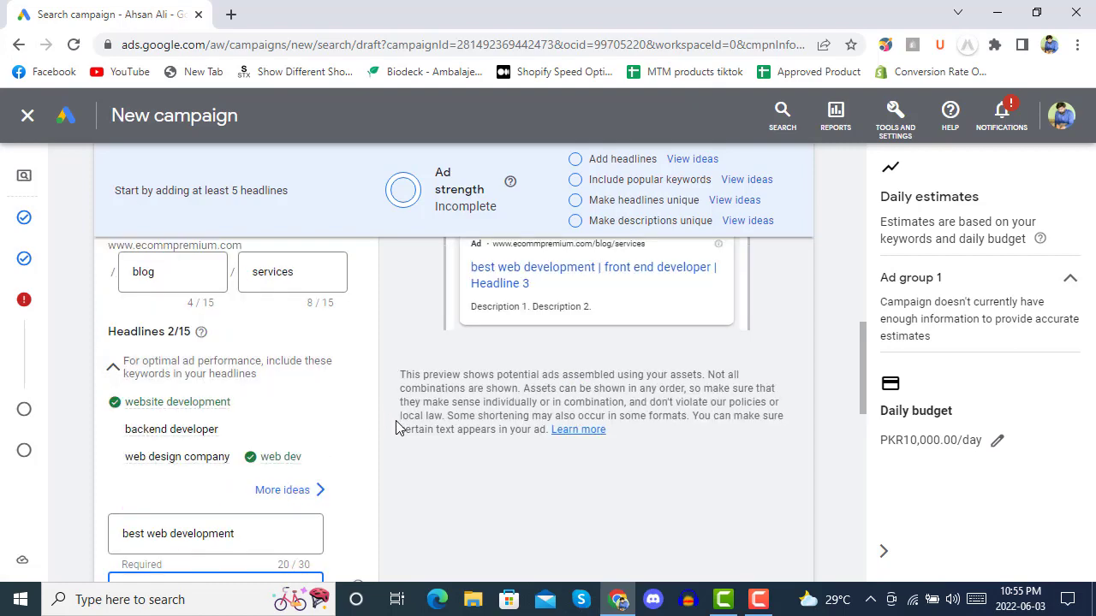
pyautogui.scroll(-1, 422, 442)
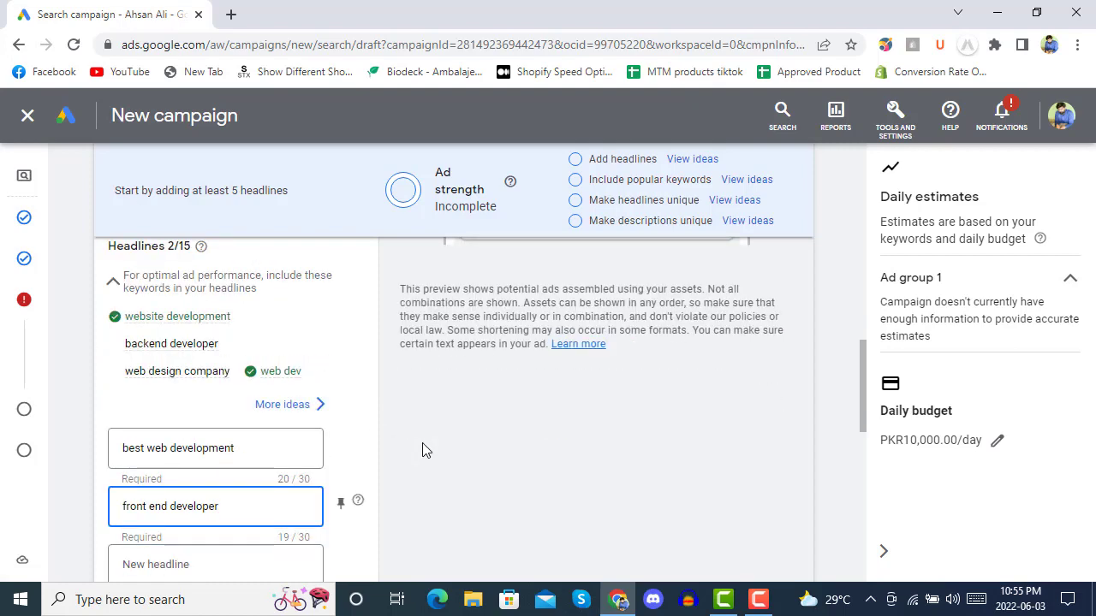
# Step: Enter "backend developer" as the ad's third headline and "website company" as the fourth
pyautogui.click(214, 568)
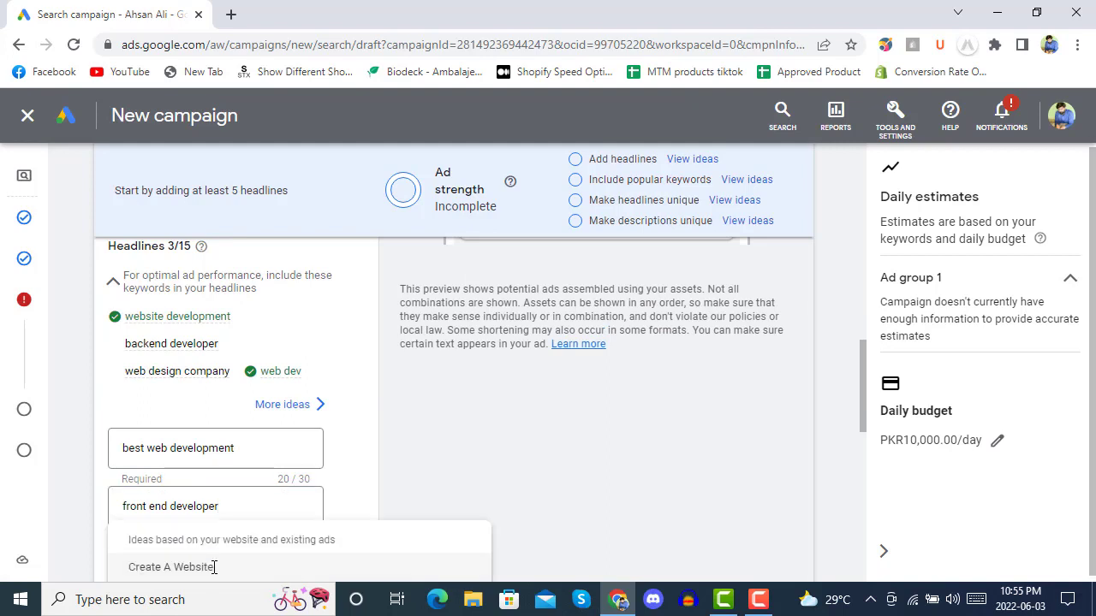
pyautogui.write('backend ')
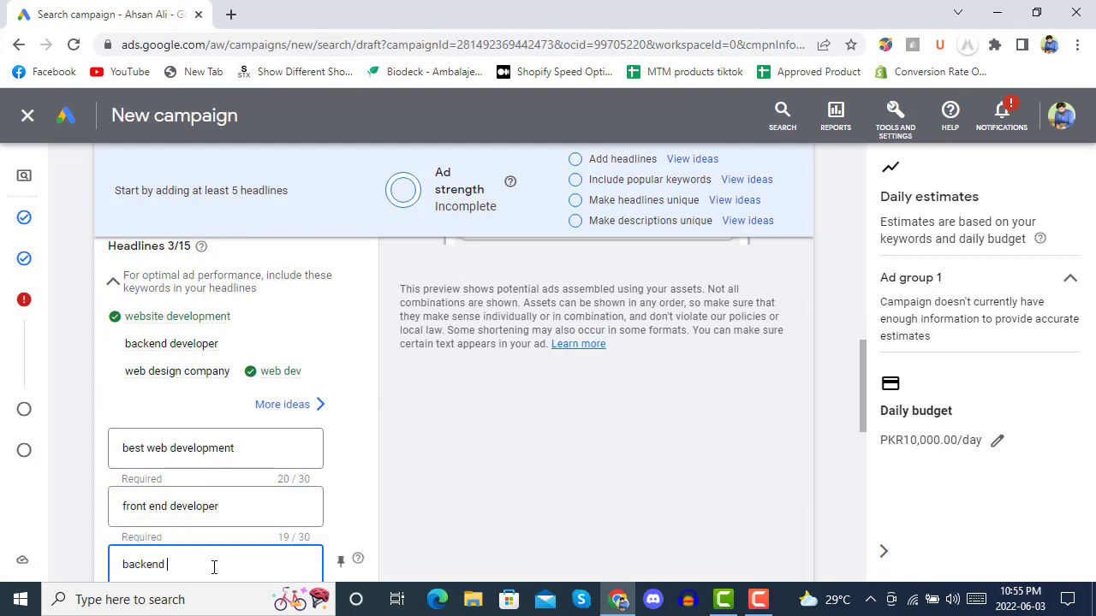
pyautogui.write('developer')
pyautogui.press('Tab')
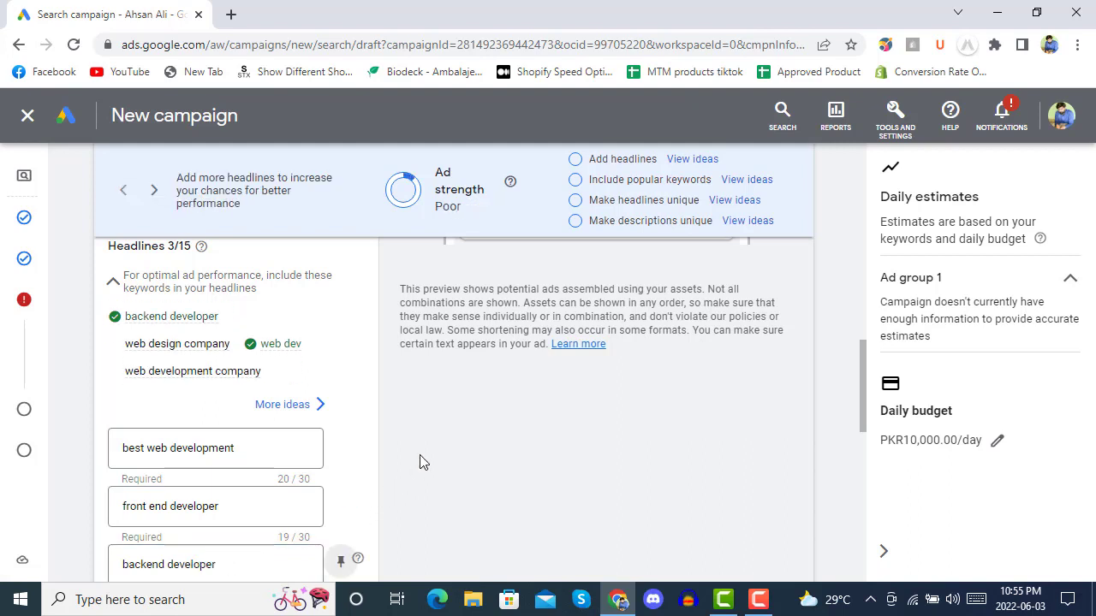
pyautogui.scroll(-1, 419, 460)
pyautogui.click(202, 536)
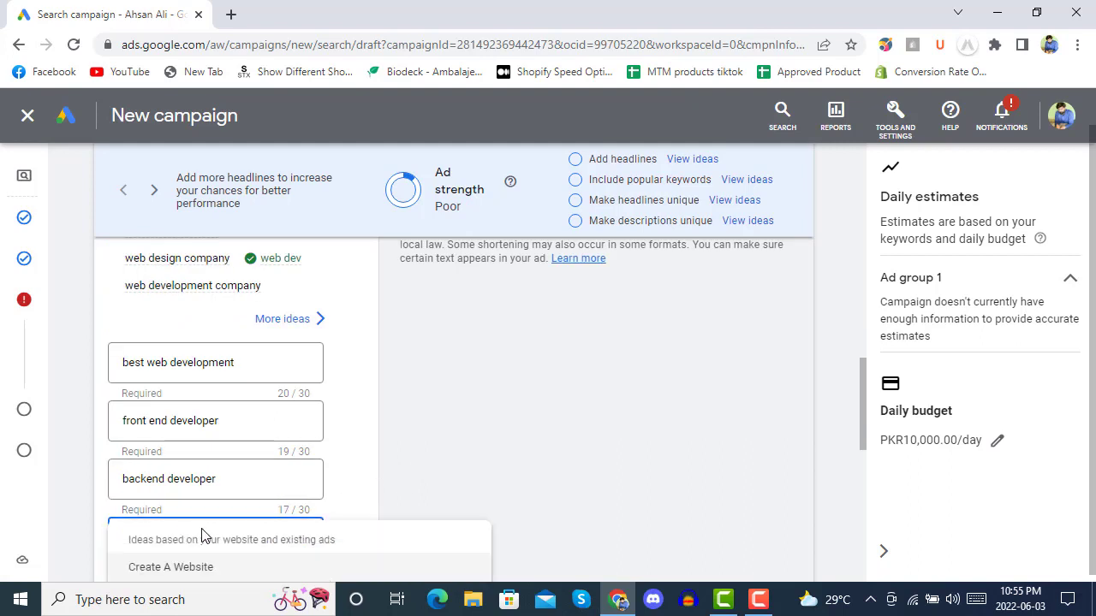
pyautogui.write('website company')
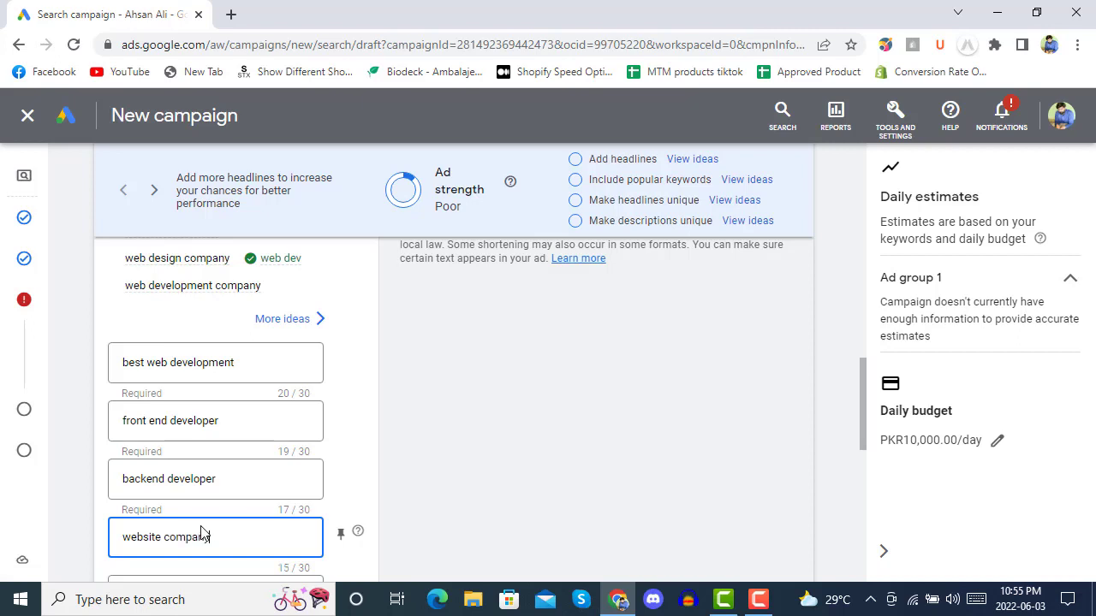
# Step: Enter "python web development" as the ad's fifth headline
pyautogui.scroll(-3, 415, 394)
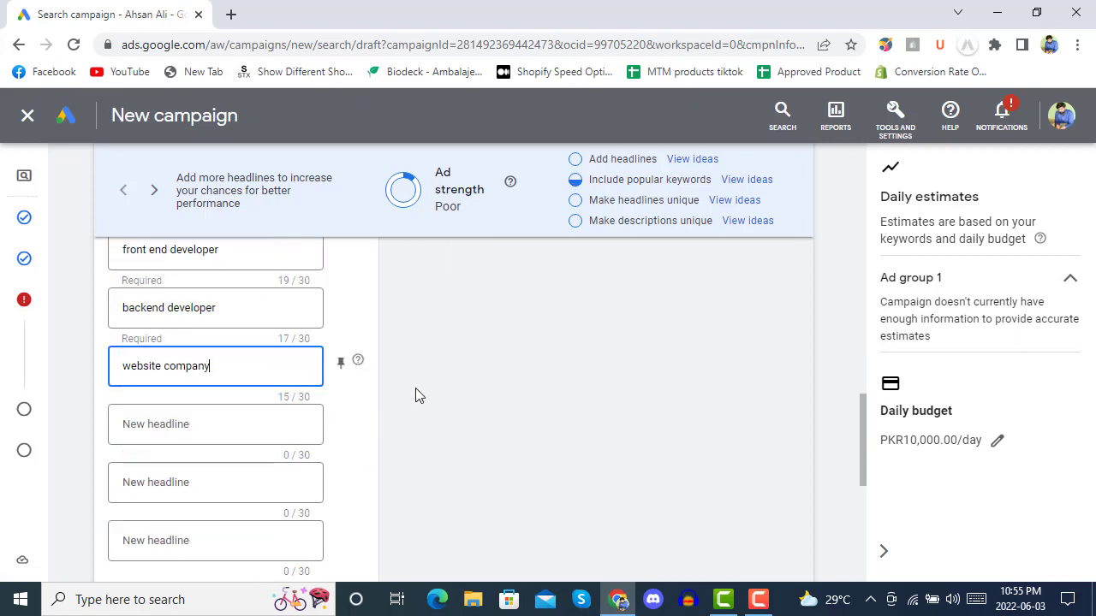
pyautogui.click(207, 338)
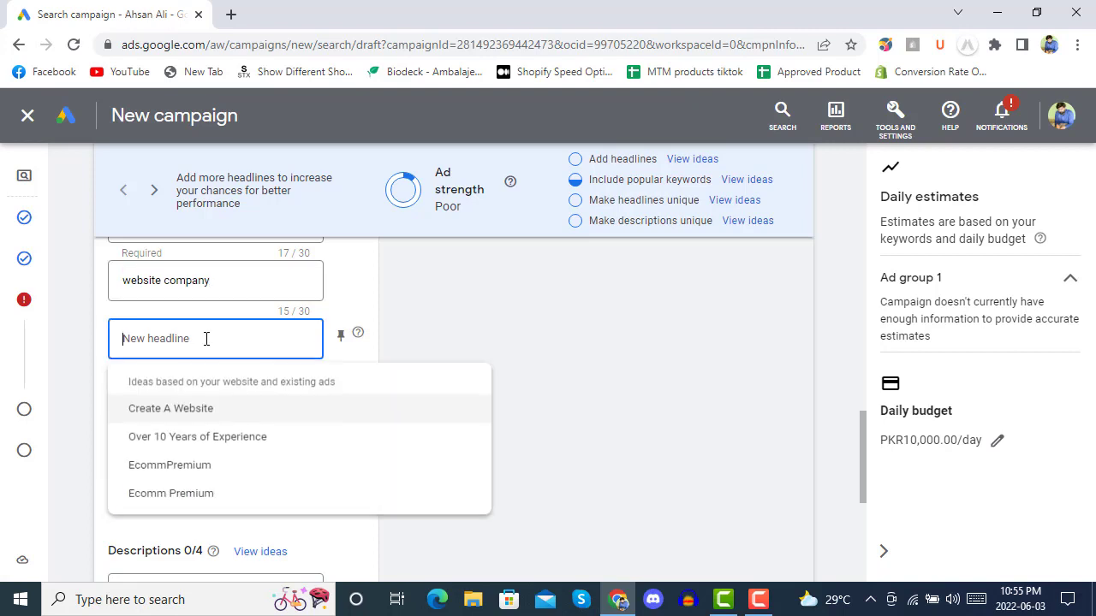
pyautogui.write('pytho')
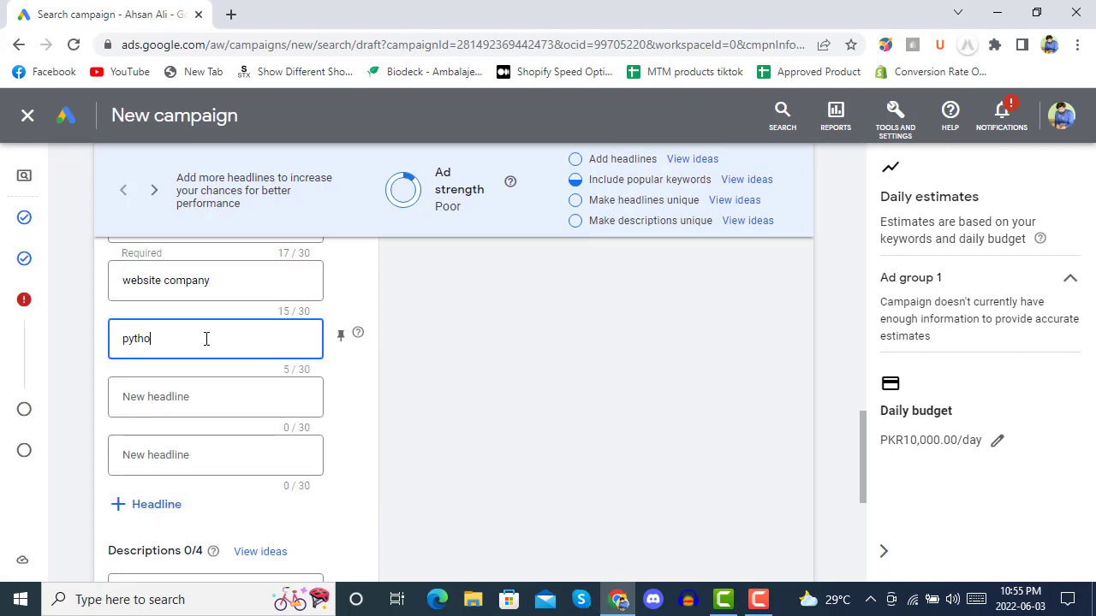
pyautogui.write('n web development')
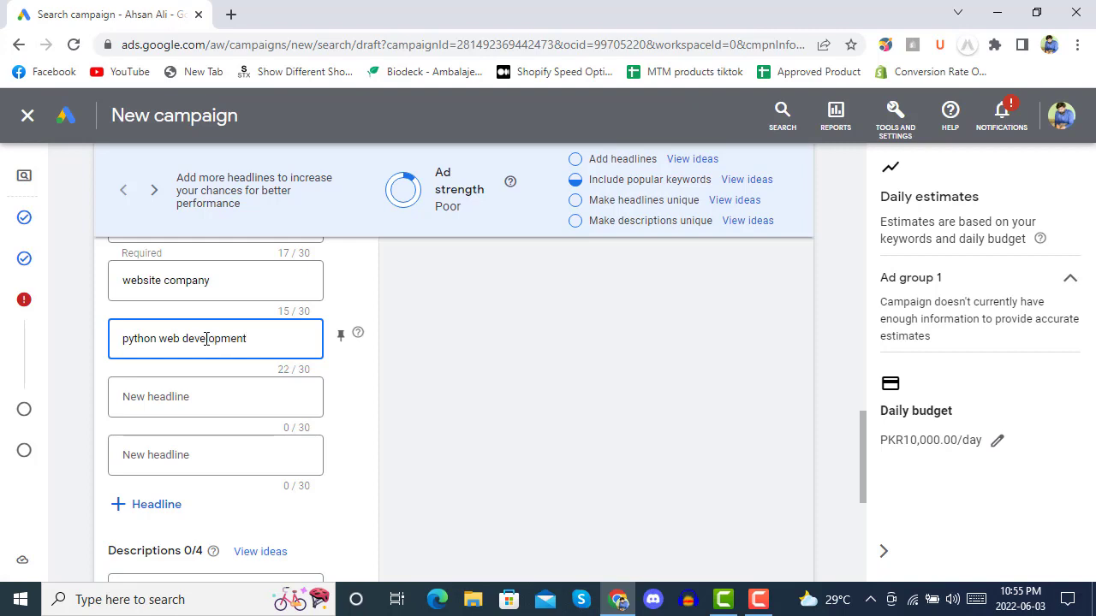
# Step: Check the ad preview and enter "web development agency" as the ad's first description
pyautogui.scroll(-1, 375, 369)
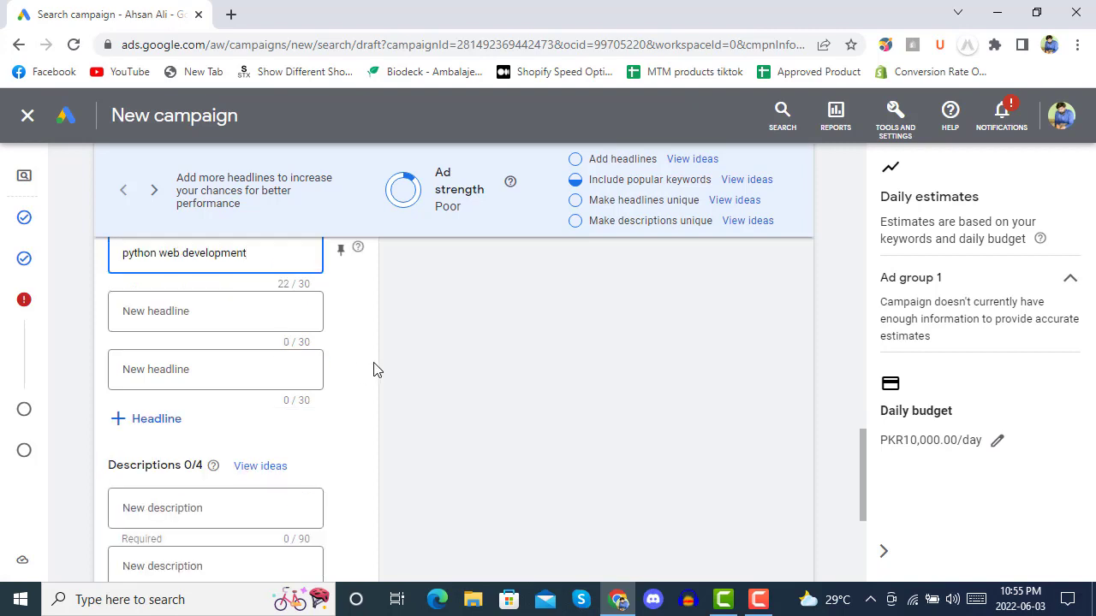
pyautogui.scroll(-1, 374, 370)
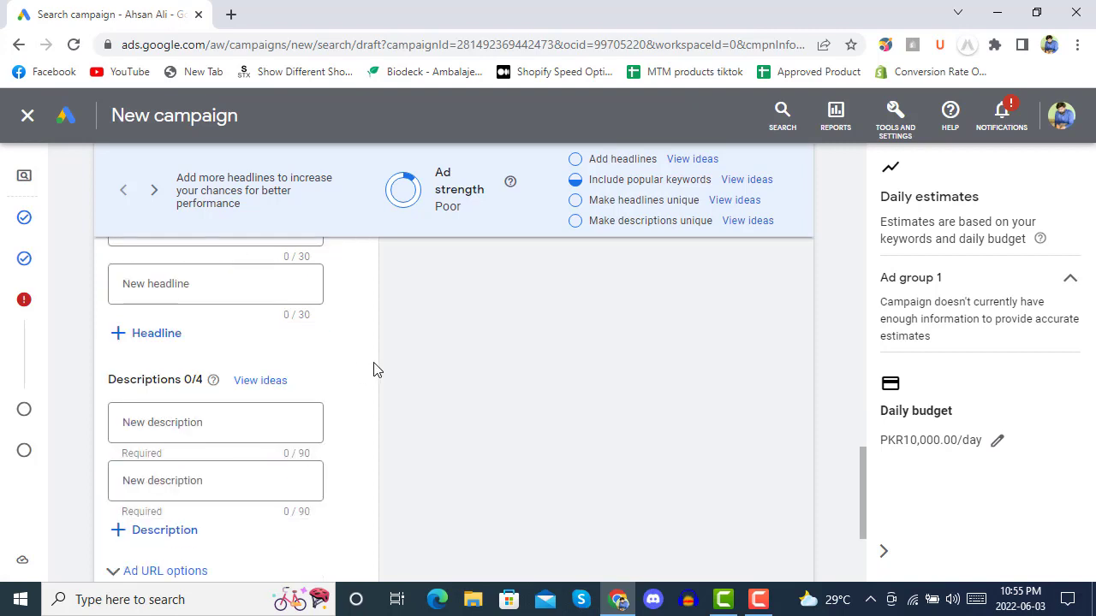
pyautogui.click(204, 421)
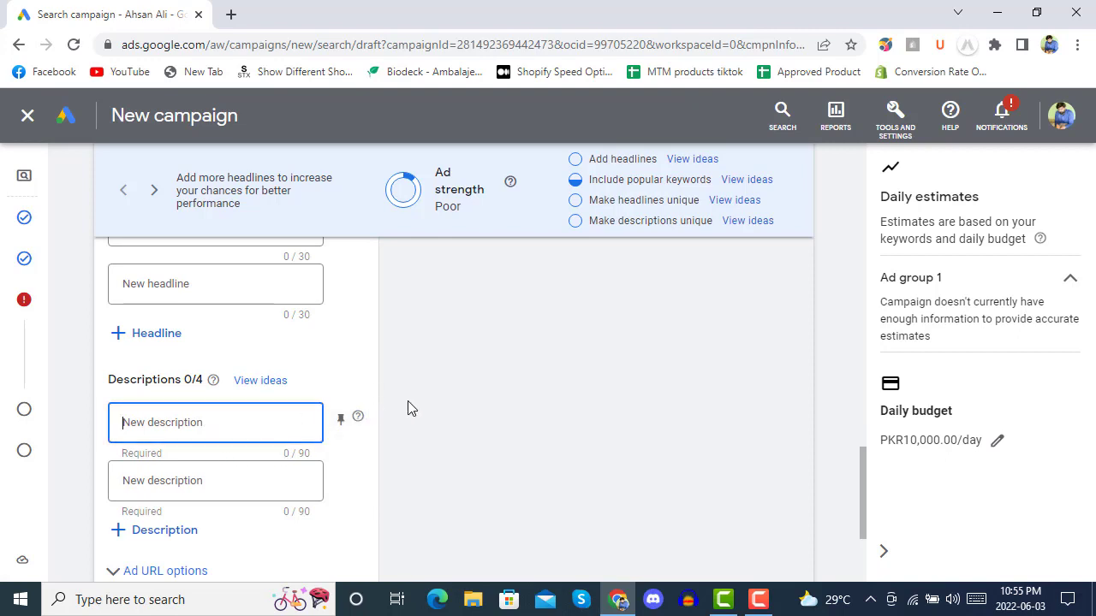
pyautogui.scroll(3, 404, 408)
pyautogui.scroll(4, 404, 408)
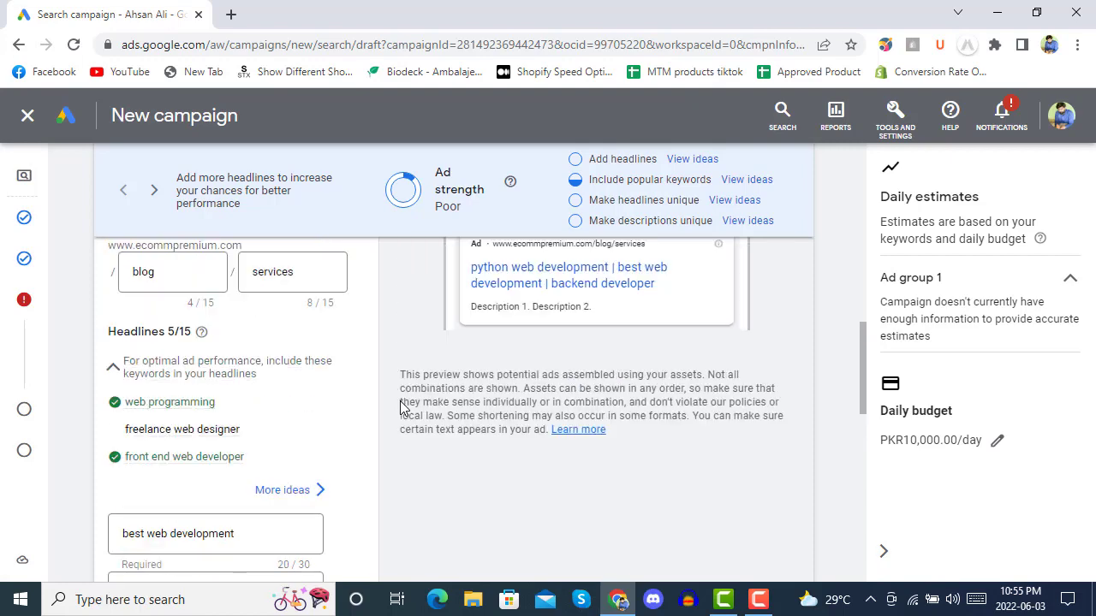
pyautogui.scroll(-4, 382, 405)
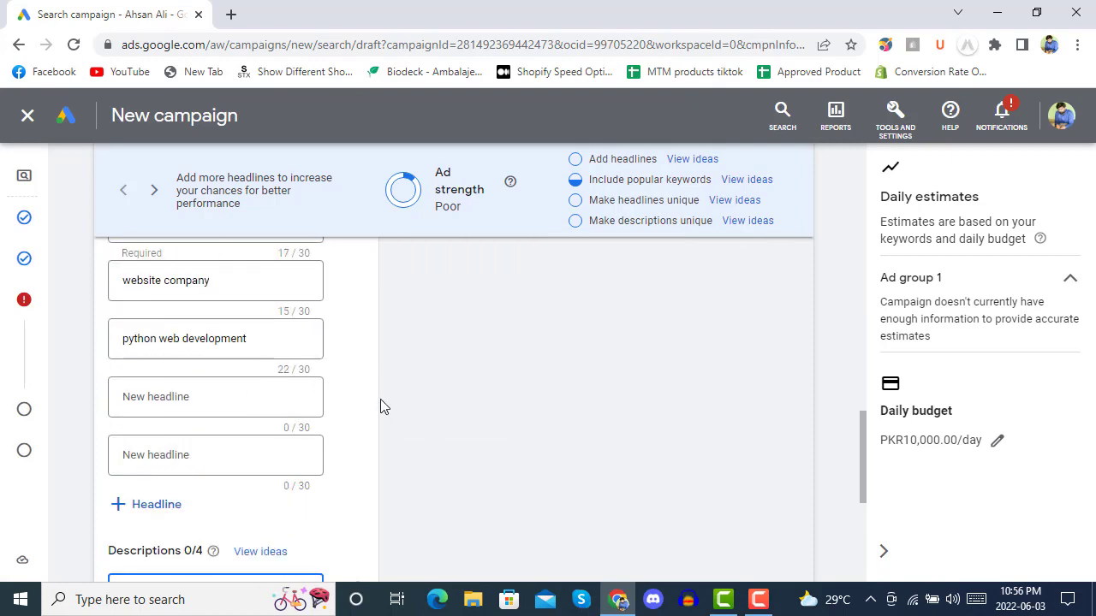
pyautogui.scroll(-2, 382, 406)
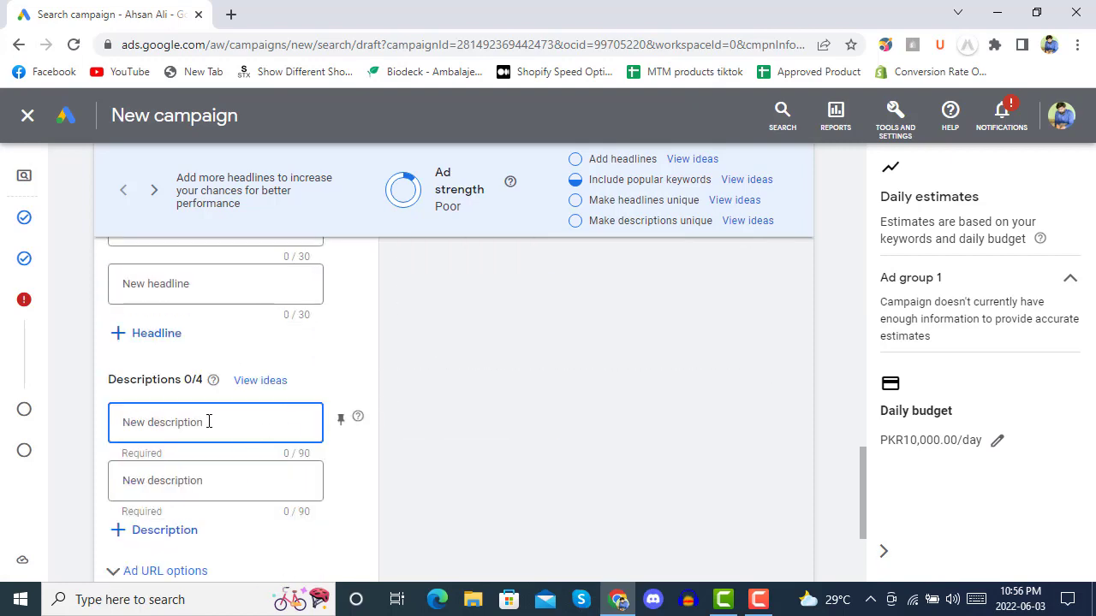
pyautogui.write('web')
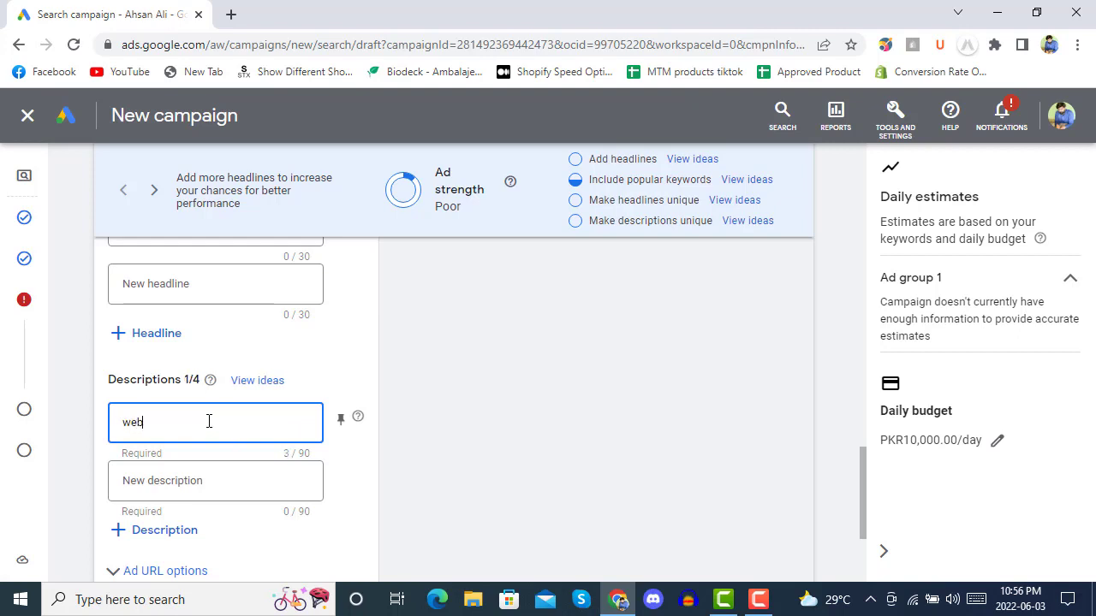
pyautogui.write(' development agency')
# Step: Enter "best design company" as the ad's second description
pyautogui.click(235, 483)
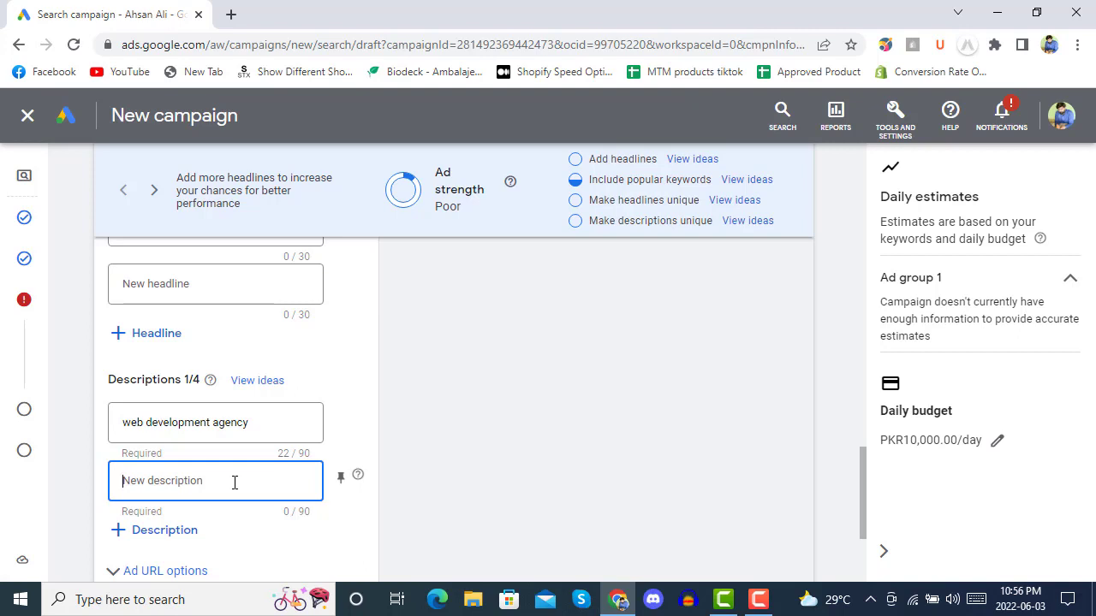
pyautogui.write('best')
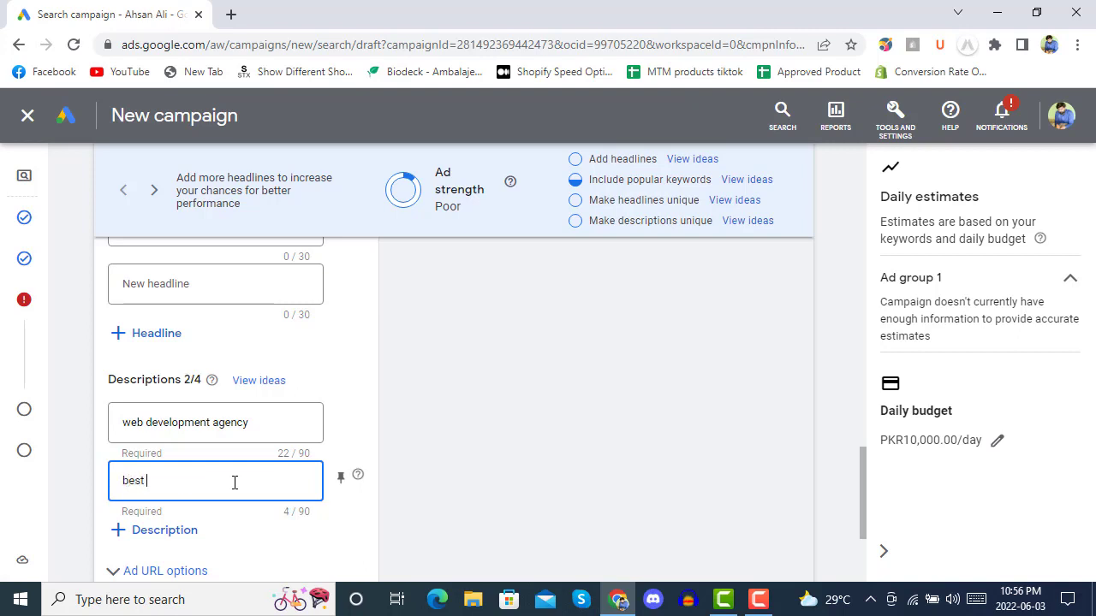
pyautogui.write(' design compam')
pyautogui.press('BackSpace')
pyautogui.write('ny')
# Step: Add a third description to the ad reading "ecommerce servces"
pyautogui.scroll(-2, 430, 403)
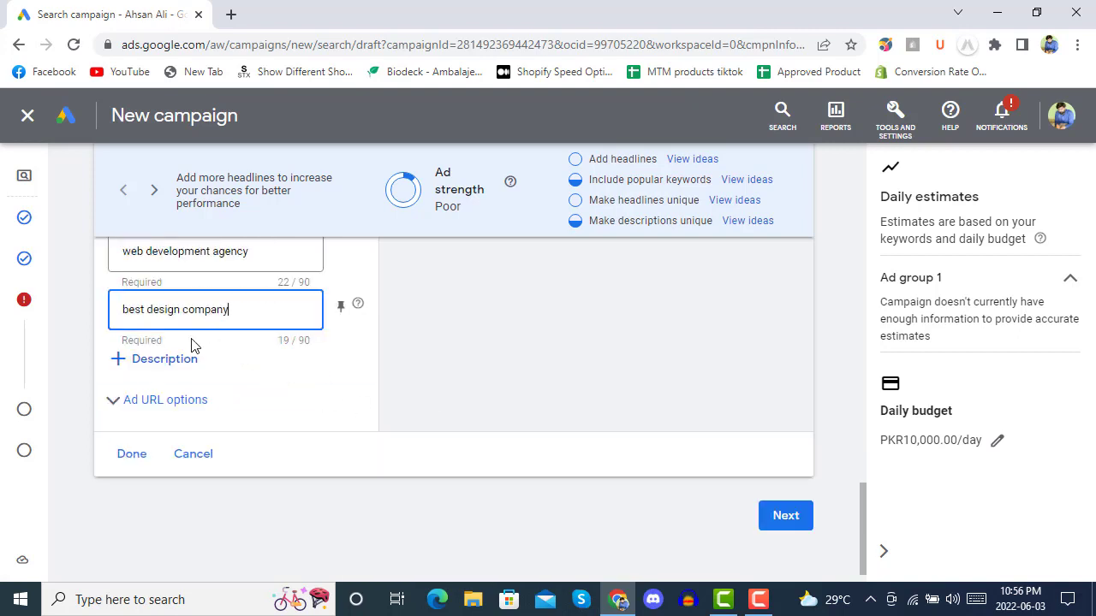
pyautogui.click(142, 361)
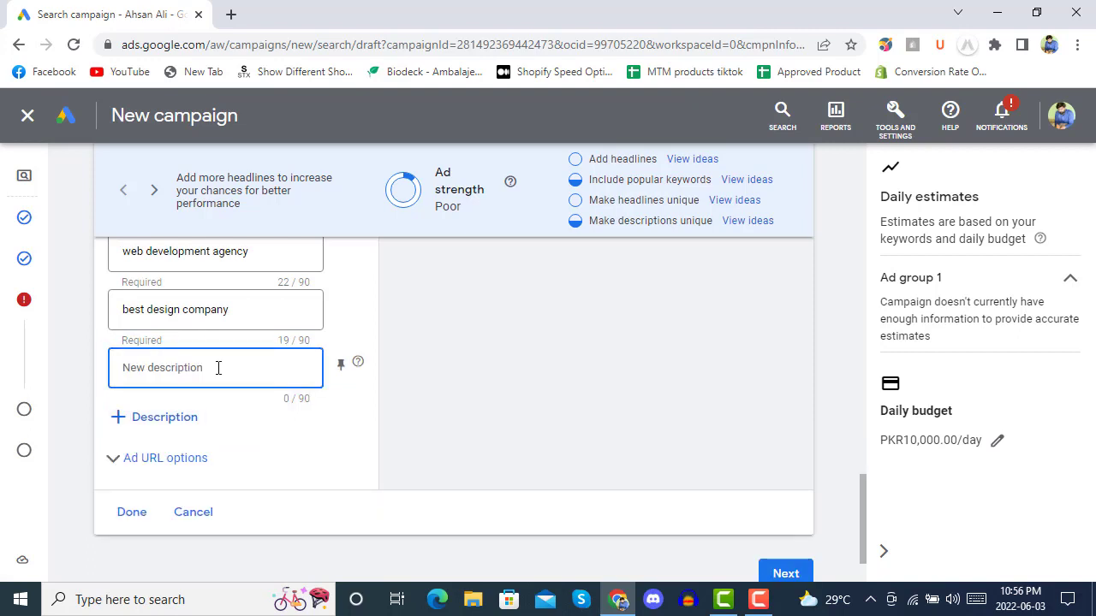
pyautogui.write('ecommer c')
pyautogui.press('BackSpace')
pyautogui.press('BackSpace')
pyautogui.write('ce servces')
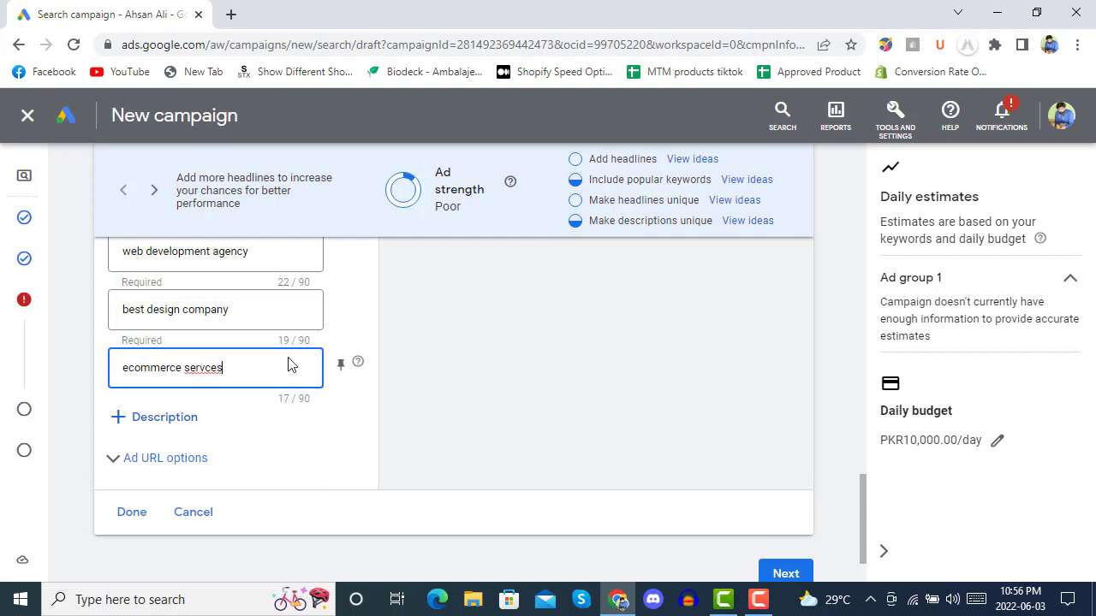
pyautogui.click(382, 324)
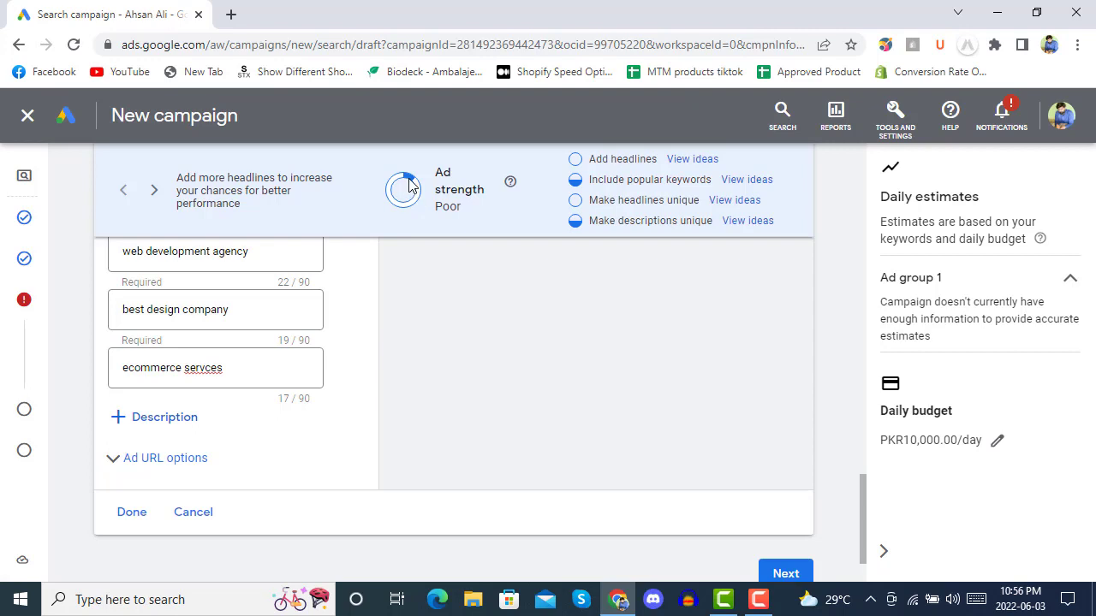
# Step: Add the suggested headlines "Create A Website", "EcommPremium", "Over 10 Years of Experience" and "Ecomm Premium", and review the headline list
pyautogui.scroll(6, 391, 375)
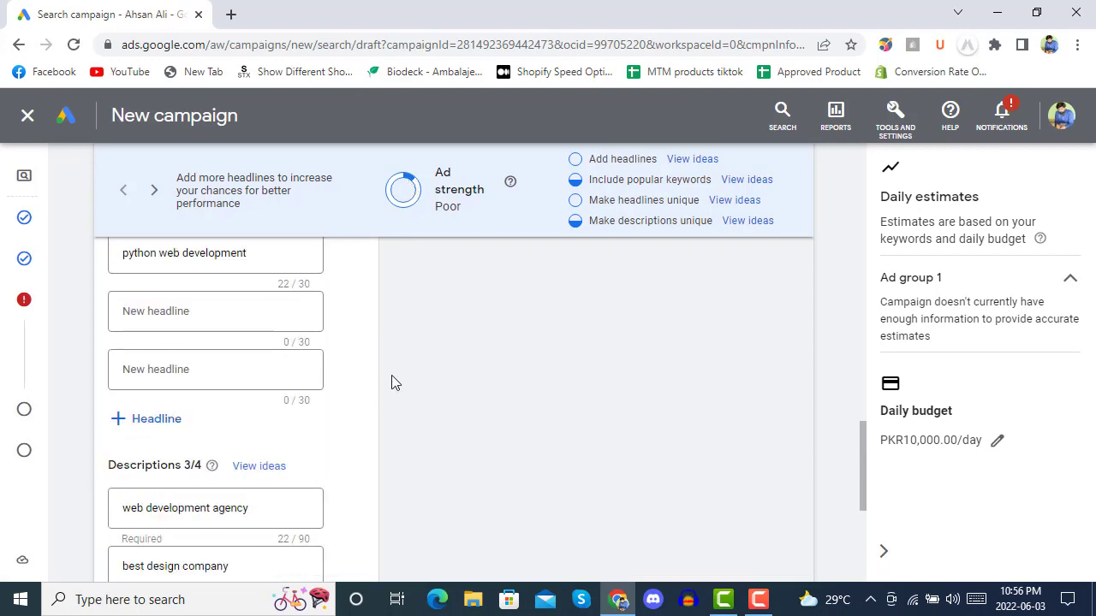
pyautogui.click(691, 161)
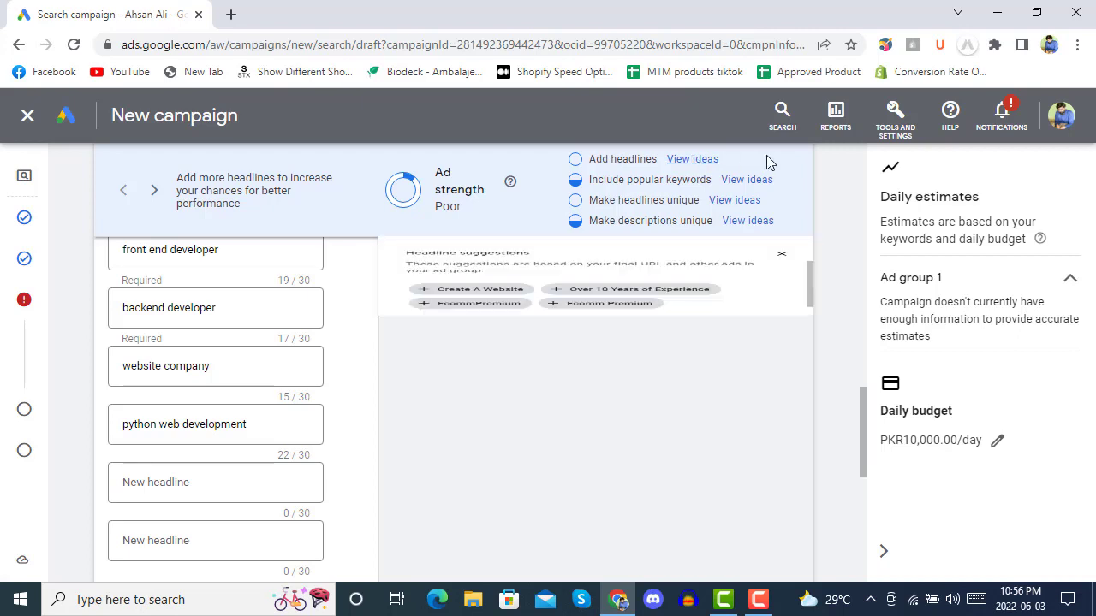
pyautogui.click(470, 372)
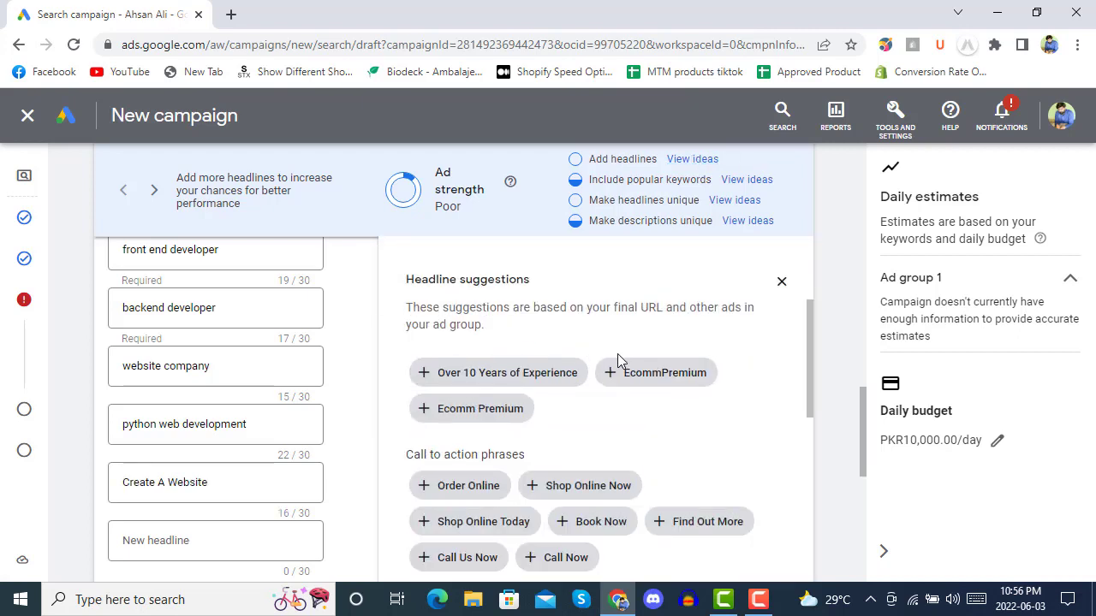
pyautogui.click(664, 373)
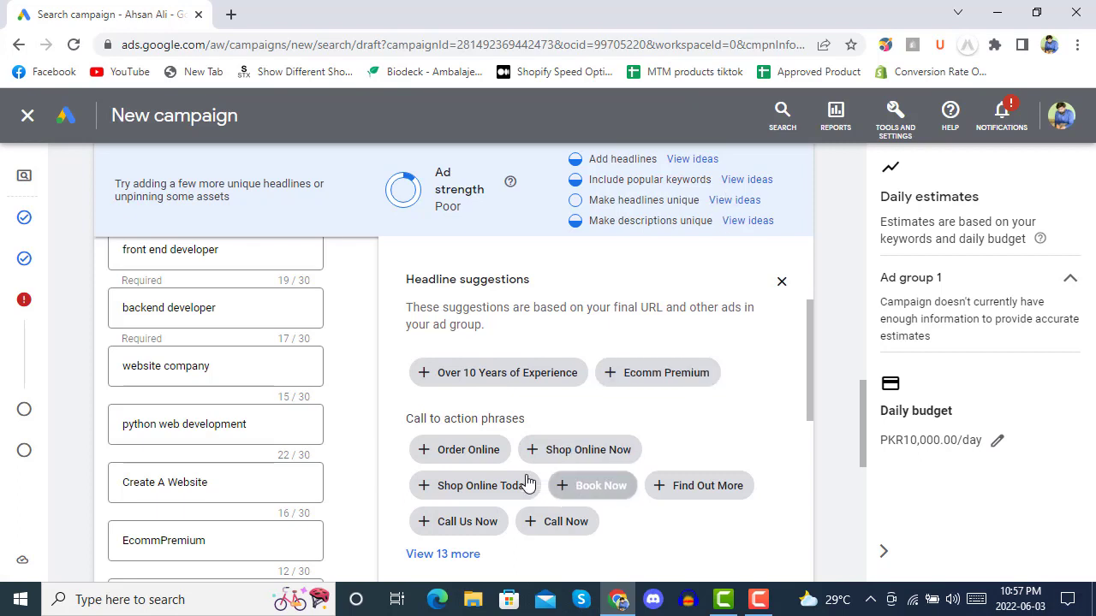
pyautogui.click(503, 372)
pyautogui.click(469, 375)
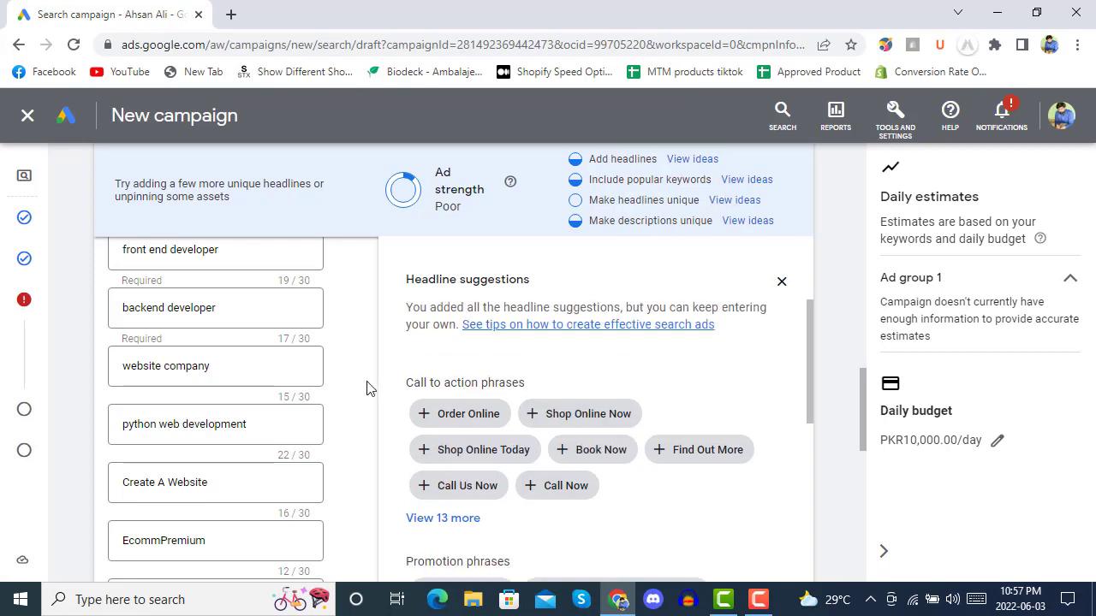
pyautogui.scroll(-2, 351, 390)
pyautogui.scroll(3, 334, 396)
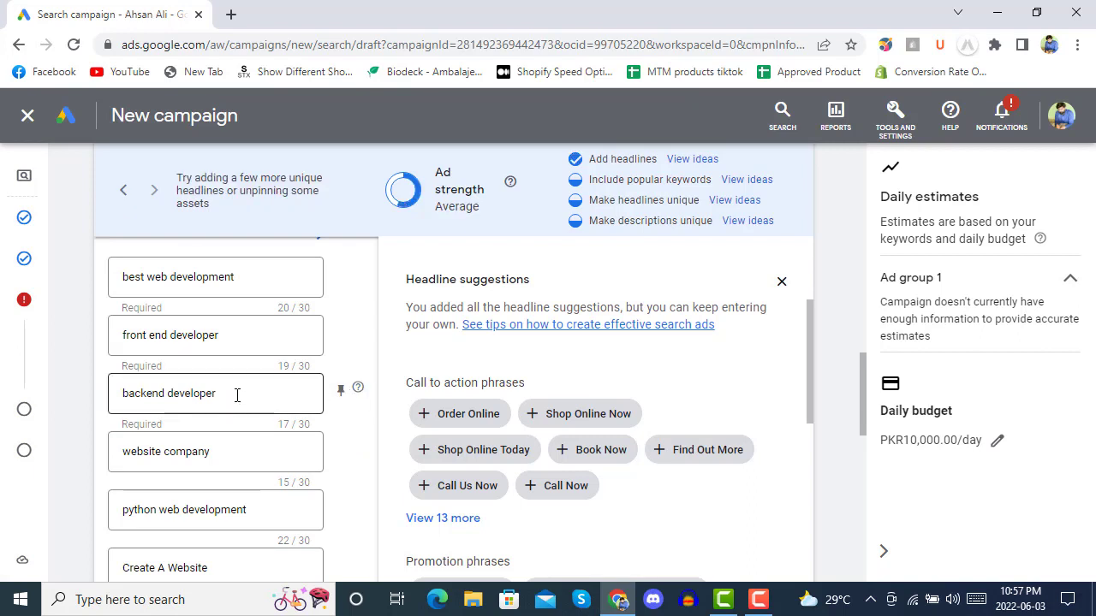
pyautogui.scroll(2, 295, 373)
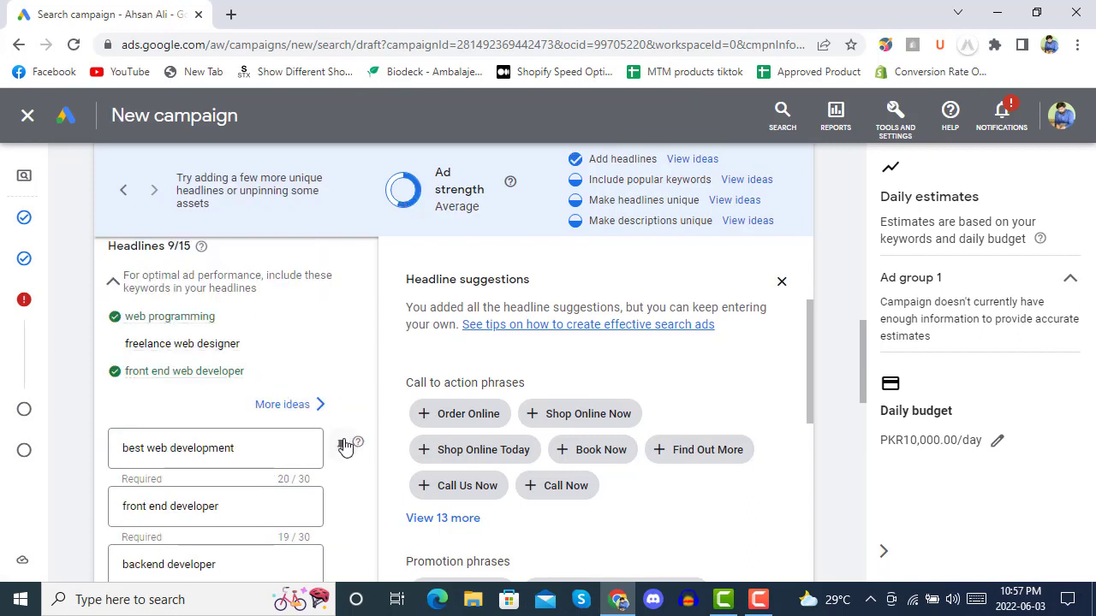
pyautogui.scroll(-4, 302, 452)
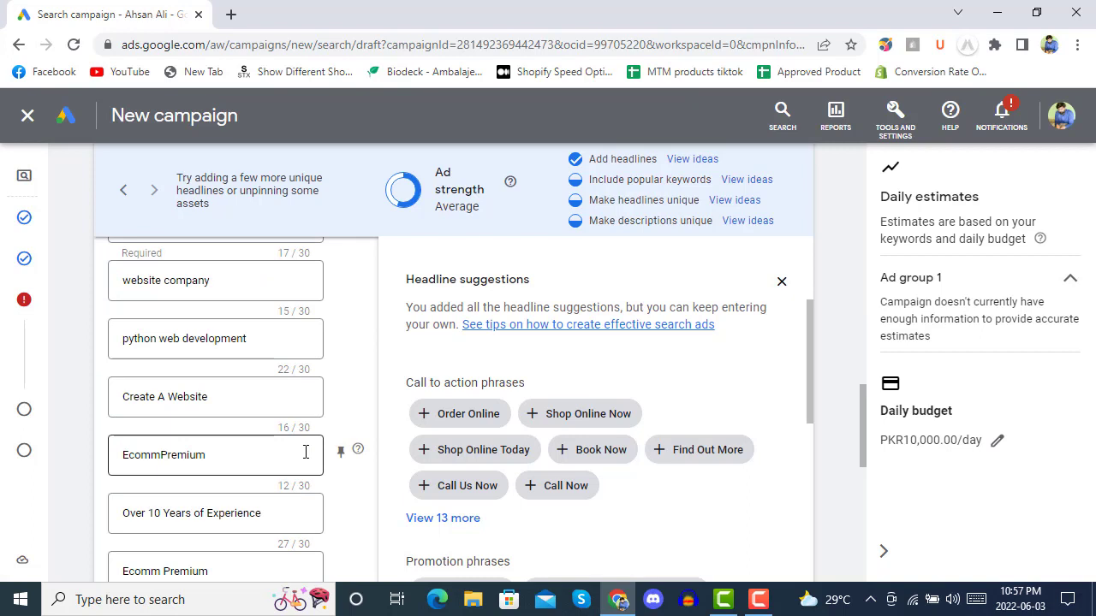
pyautogui.scroll(-2, 305, 452)
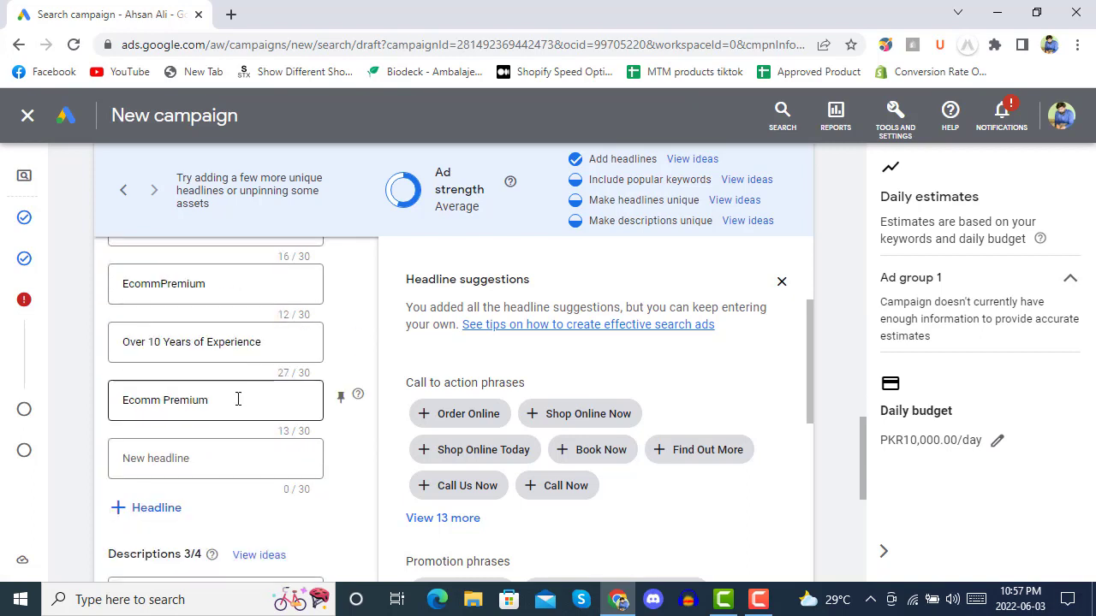
# Step: Check the popular keyword ideas and add the distinct headline suggestions "Shop Online Now", "Order Online", "Call Us Now" and "Book Now"
pyautogui.click(746, 181)
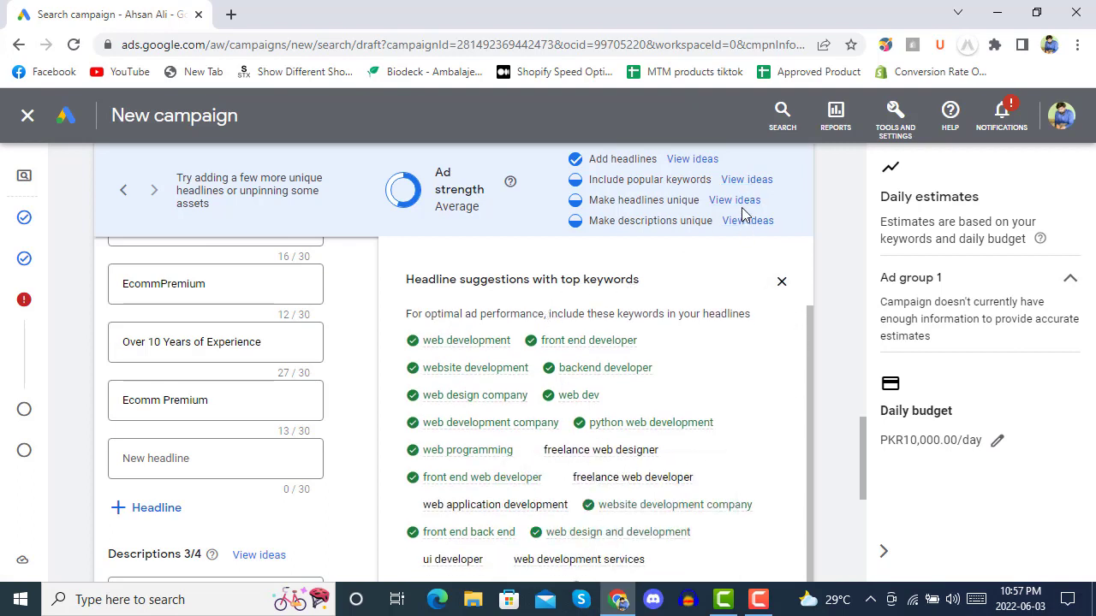
pyautogui.scroll(-2, 660, 345)
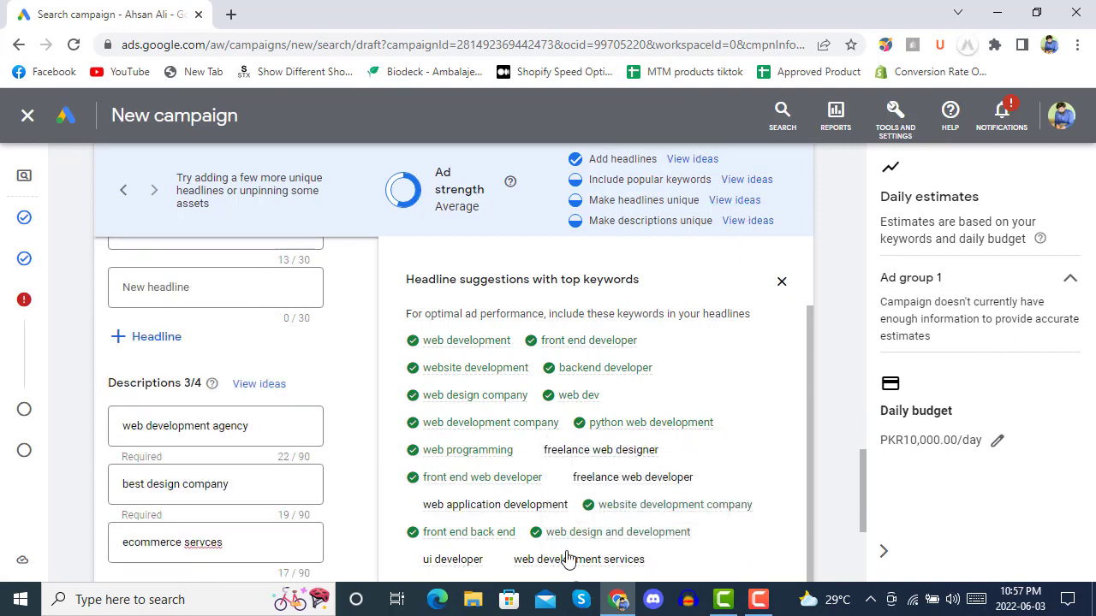
pyautogui.click(733, 200)
pyautogui.click(545, 377)
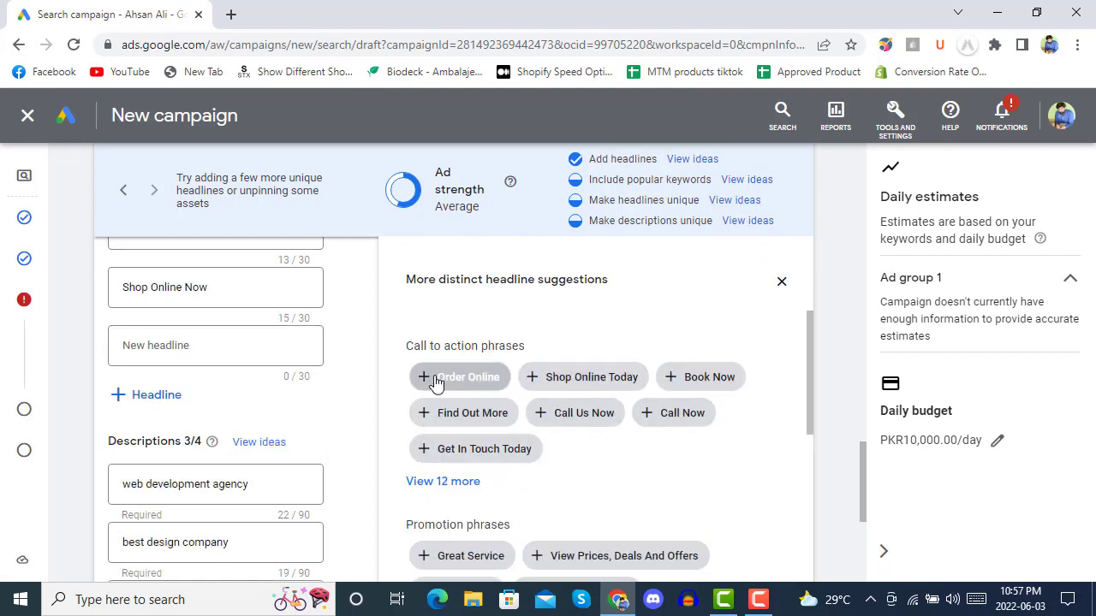
pyautogui.click(435, 378)
pyautogui.click(419, 415)
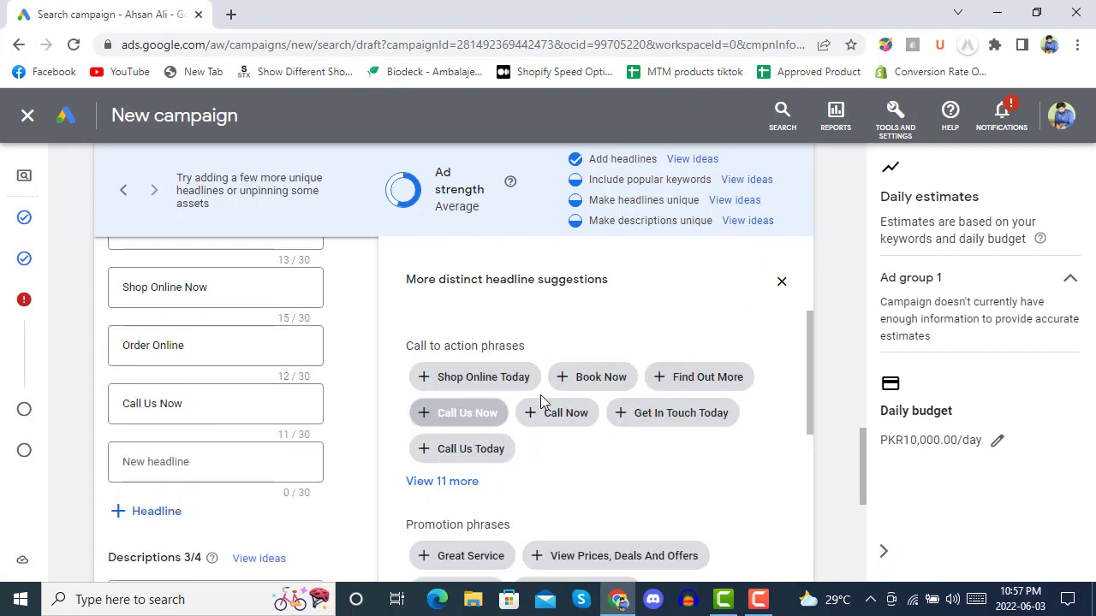
pyautogui.click(563, 378)
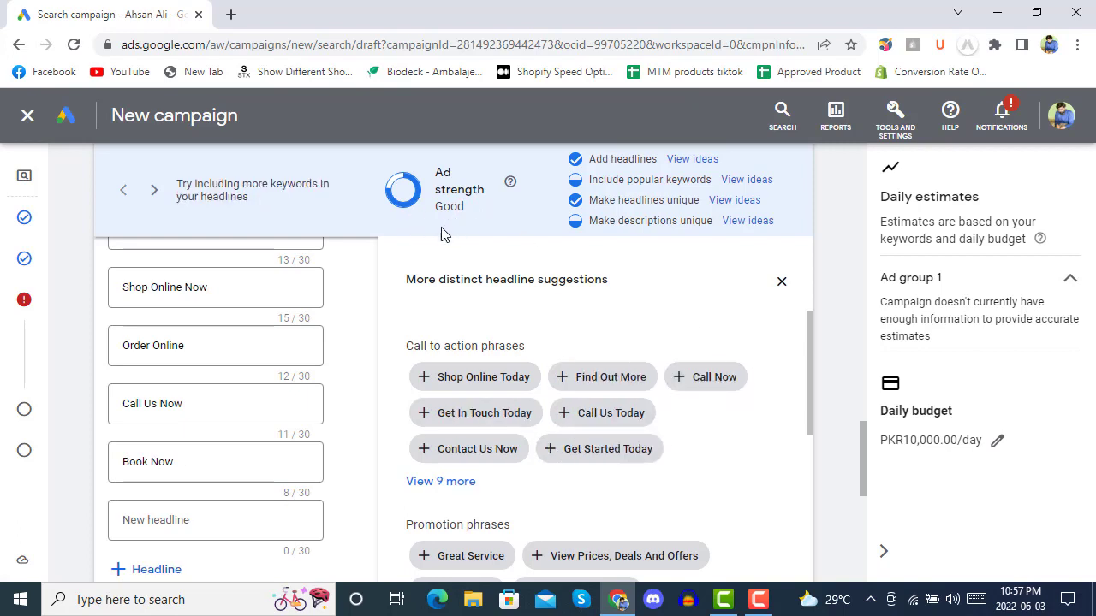
# Step: Check the ideas for unique descriptions and replace the ad's first description with "unique services"
pyautogui.click(749, 220)
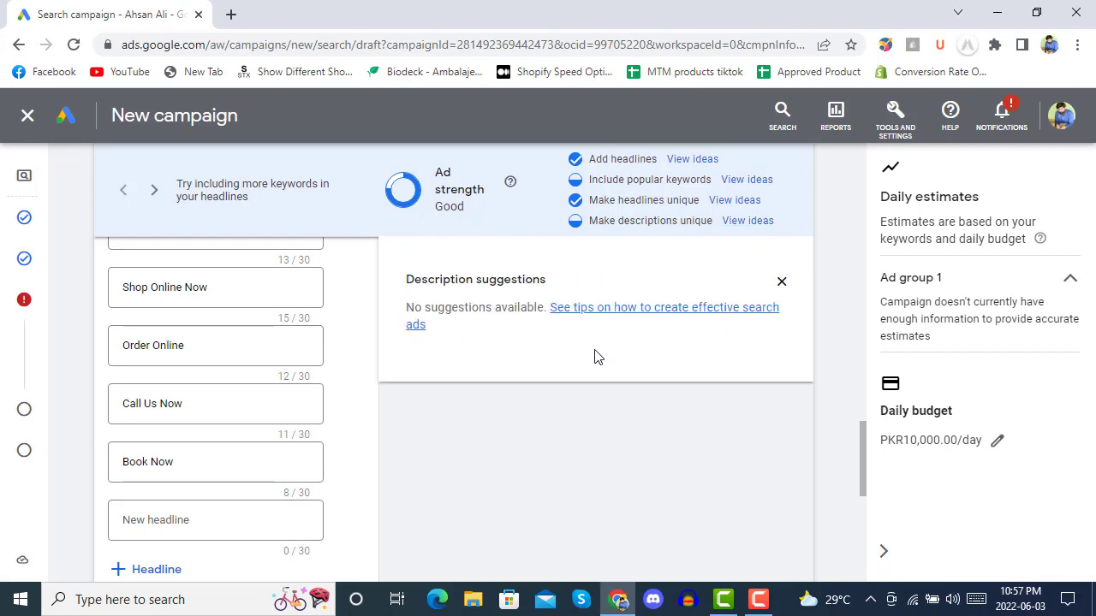
pyautogui.scroll(-4, 311, 384)
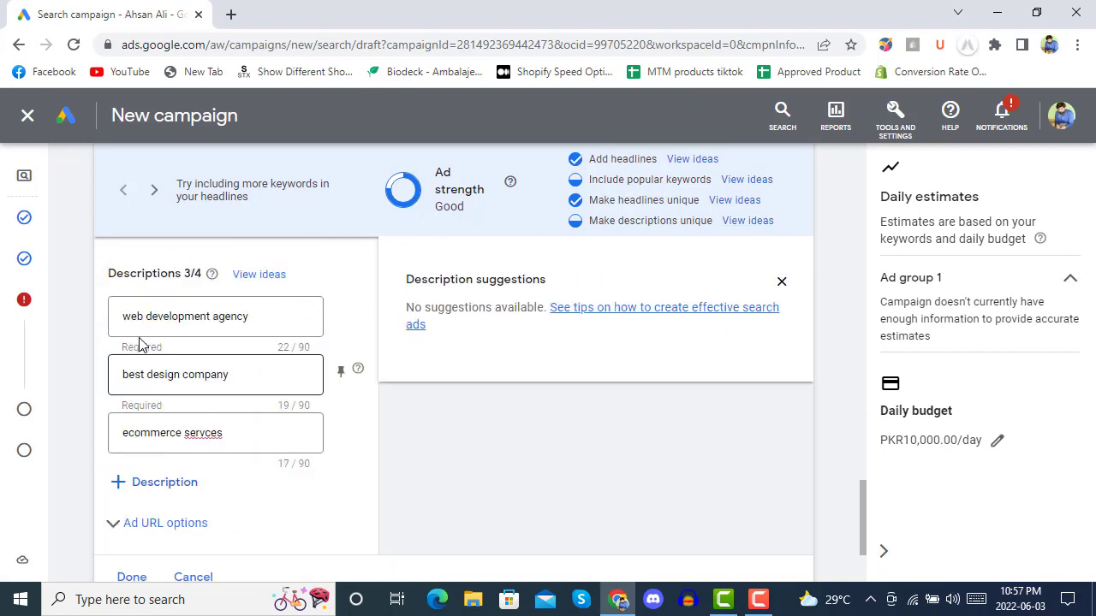
pyautogui.moveTo(254, 319); pyautogui.dragTo(88, 323)
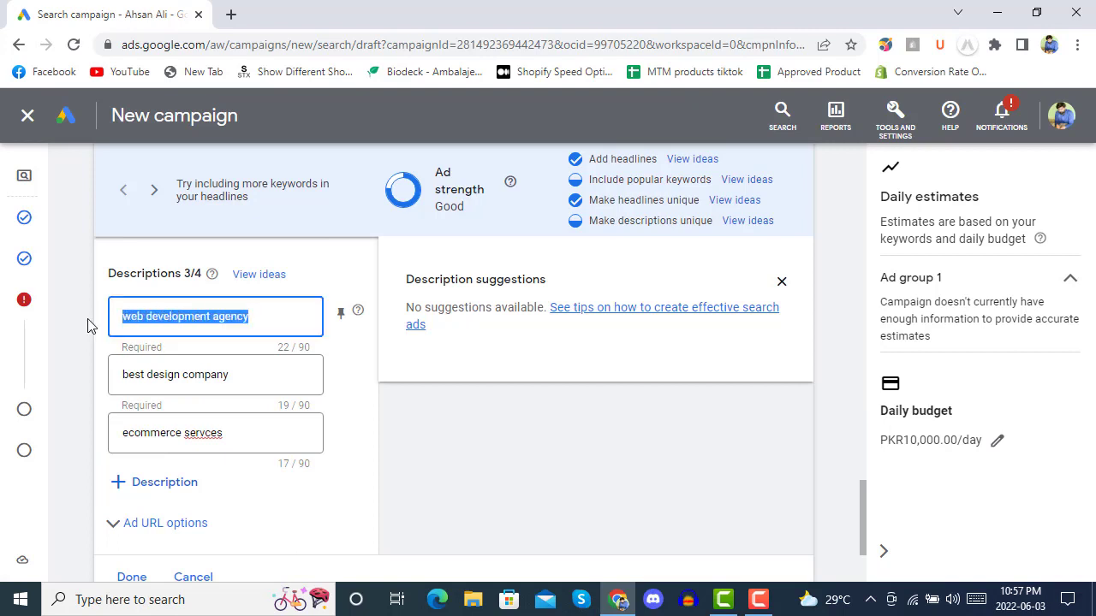
pyautogui.write('u')
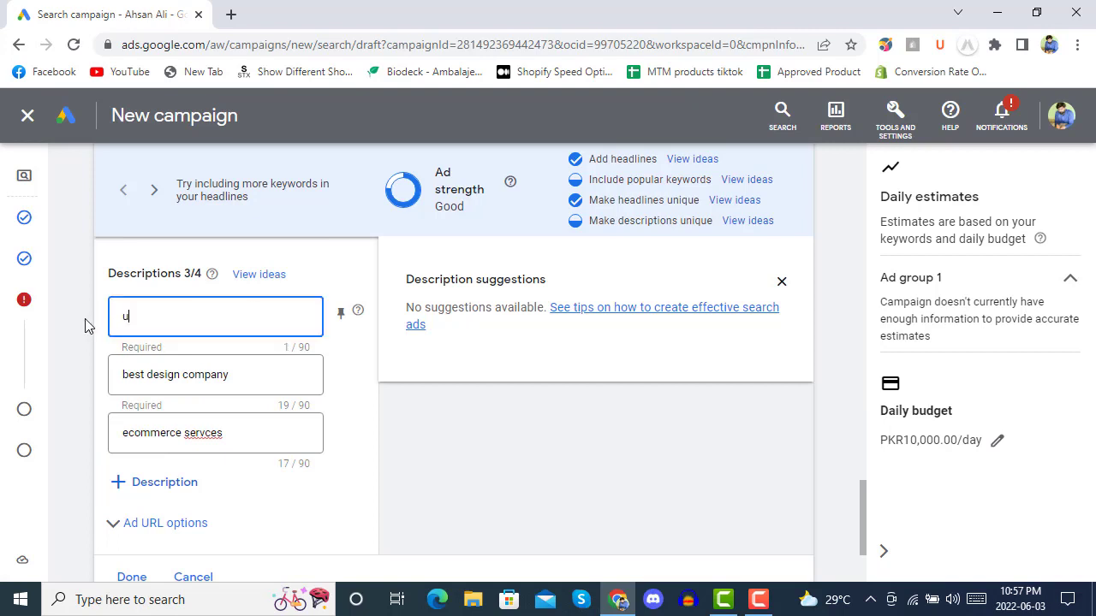
pyautogui.write('nique services')
# Step: Replace the ad's second description with "premium design"
pyautogui.click(249, 374)
pyautogui.moveTo(248, 374); pyautogui.dragTo(111, 377)
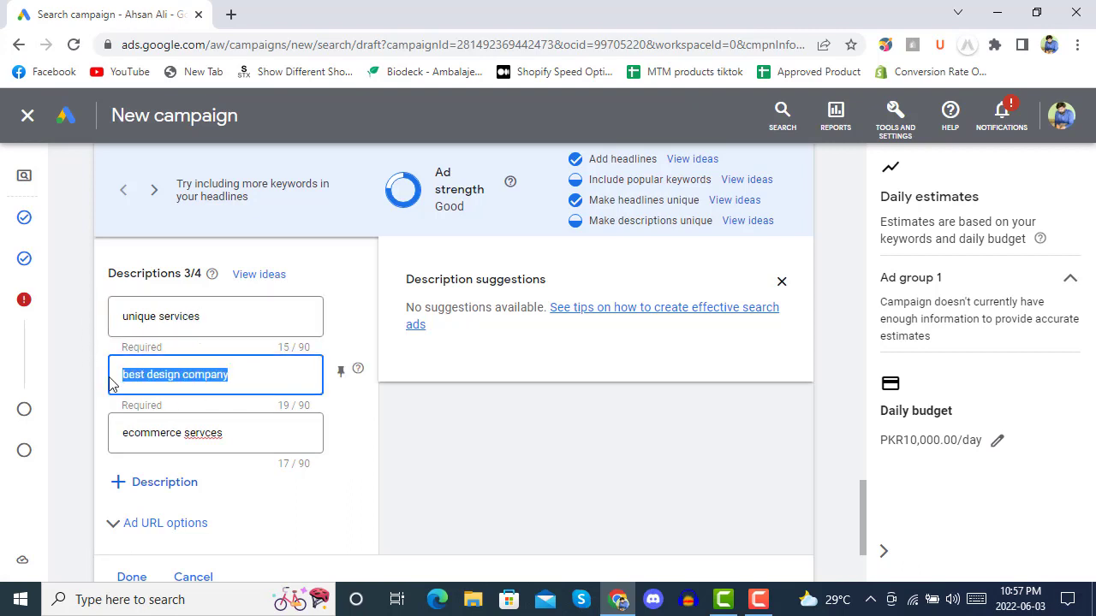
pyautogui.press('BackSpace')
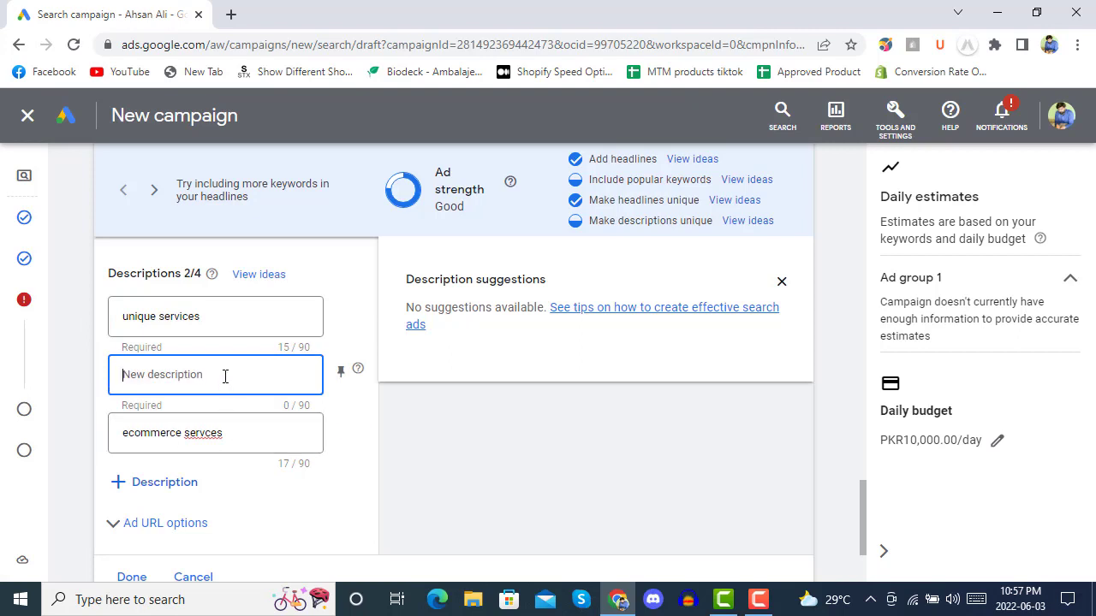
pyautogui.write('premium design')
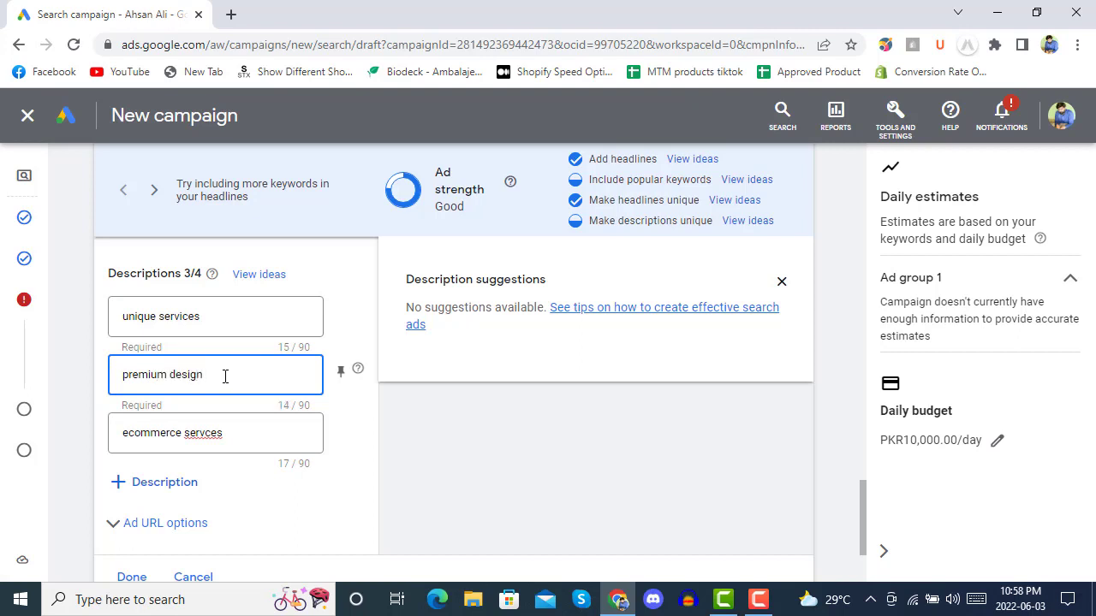
pyautogui.click(251, 436)
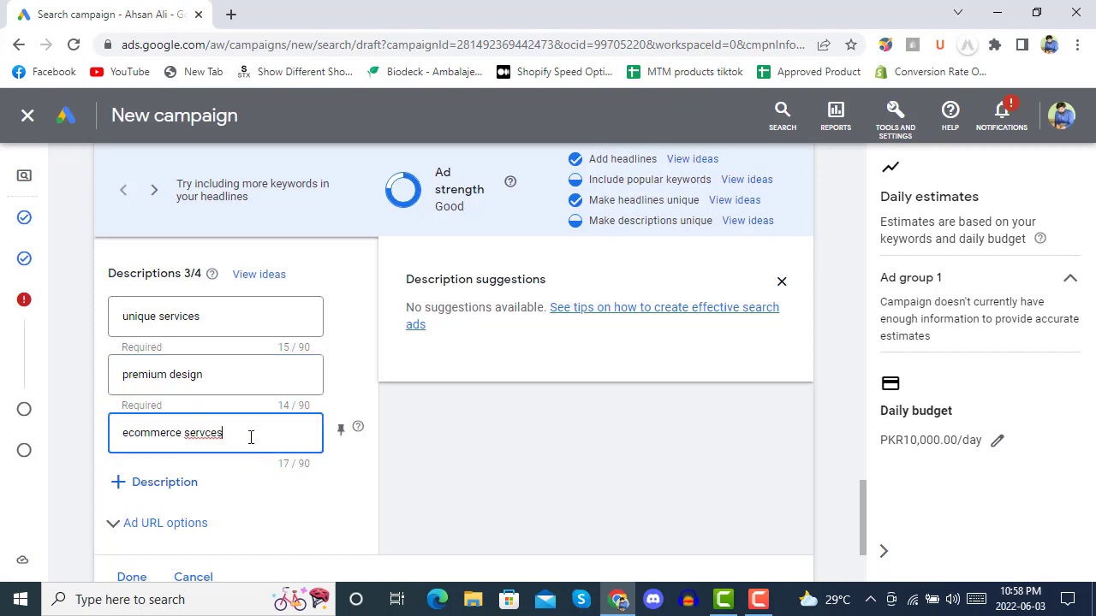
pyautogui.click(372, 389)
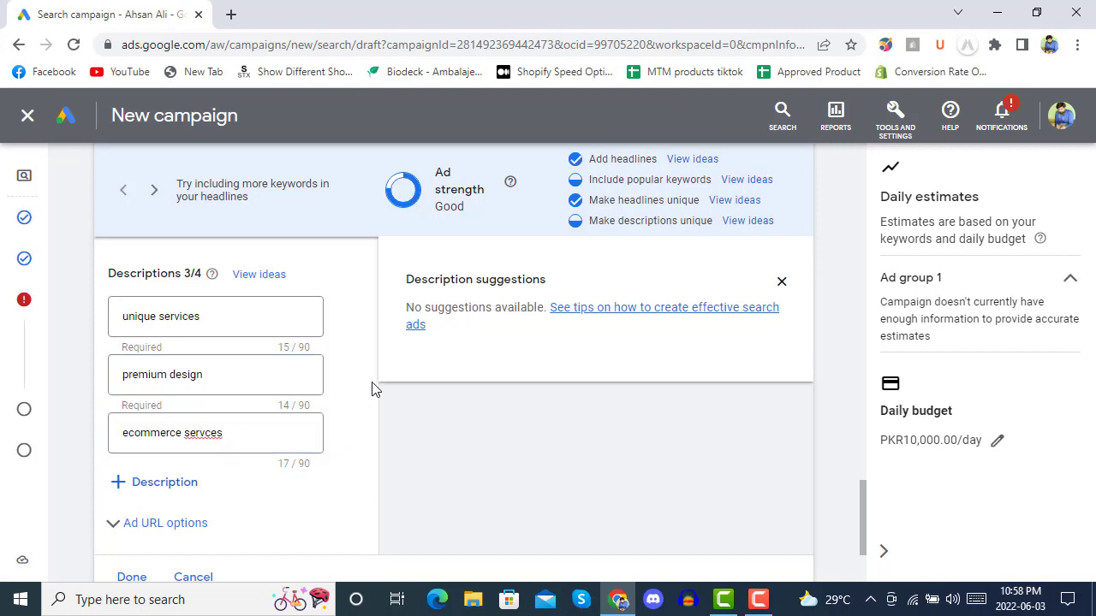
# Step: Recheck the description ideas, look over the headlines and descriptions, and finish editing the ad
pyautogui.click(748, 223)
pyautogui.scroll(6, 368, 380)
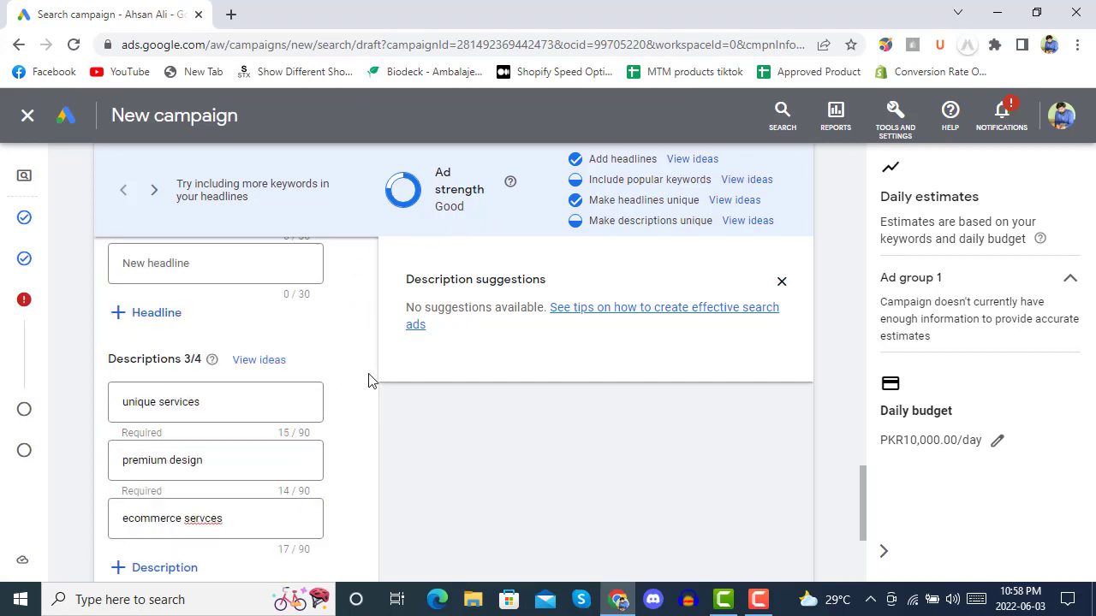
pyautogui.scroll(6, 368, 381)
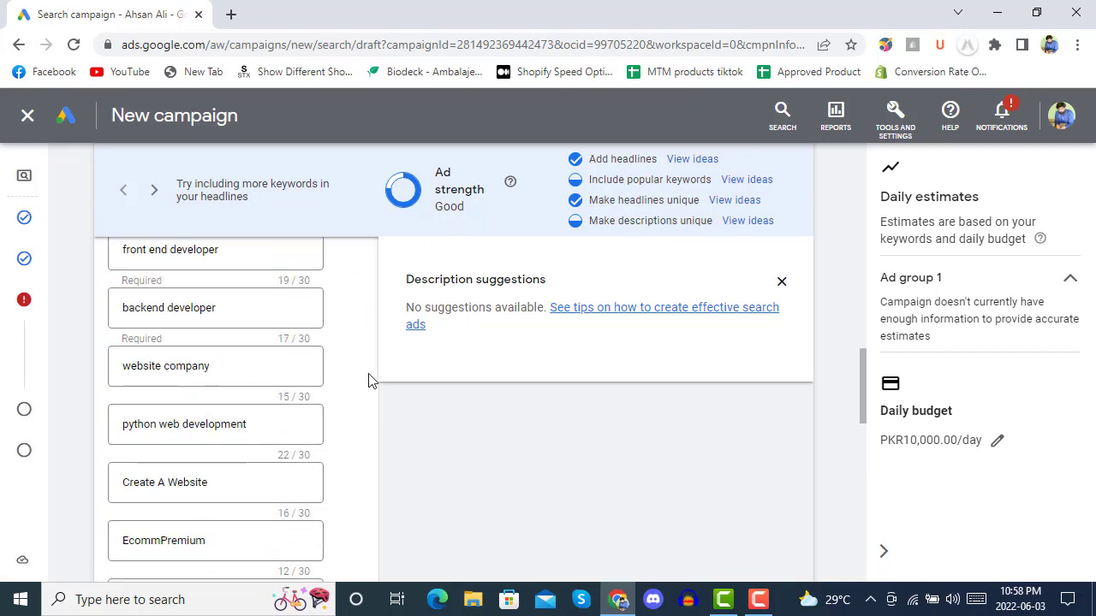
pyautogui.scroll(-10, 368, 380)
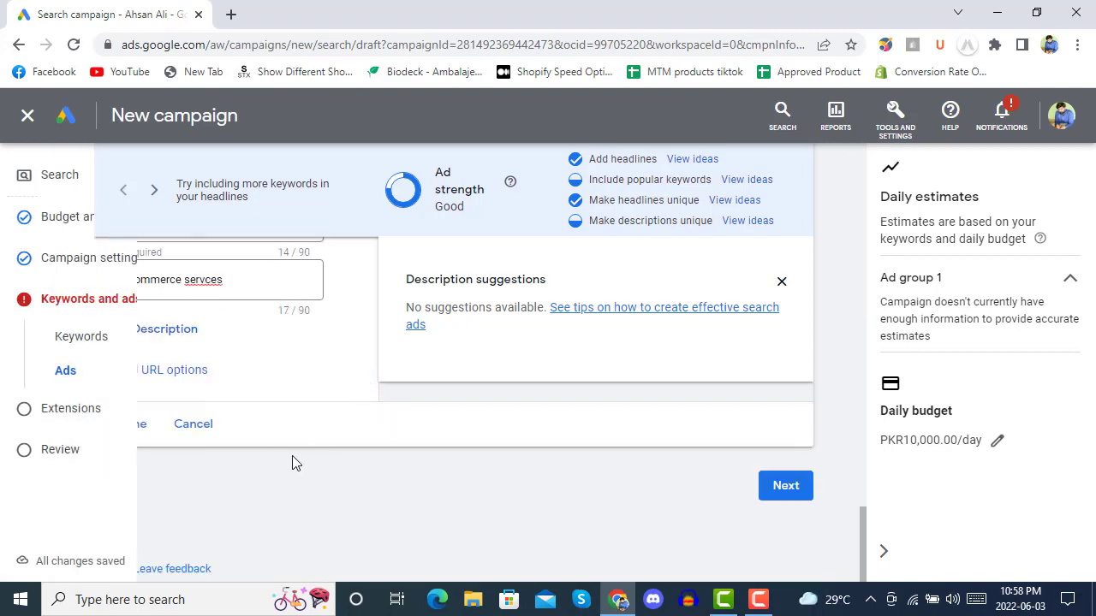
pyautogui.click(132, 425)
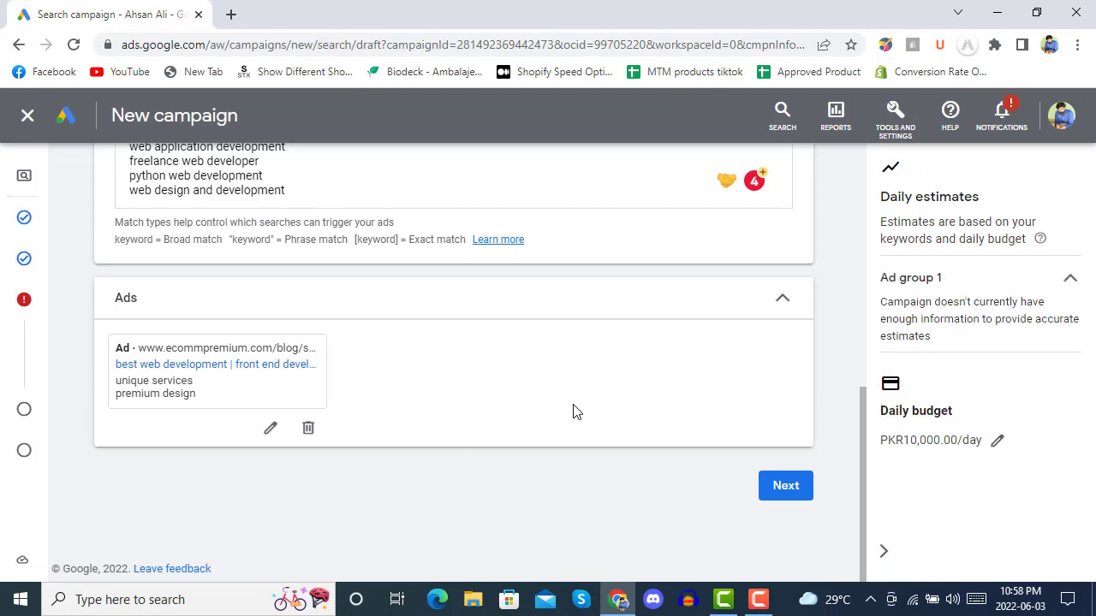
# Step: Review the ad group's keywords and finished ad, and continue to the campaign's extensions
pyautogui.scroll(10, 574, 407)
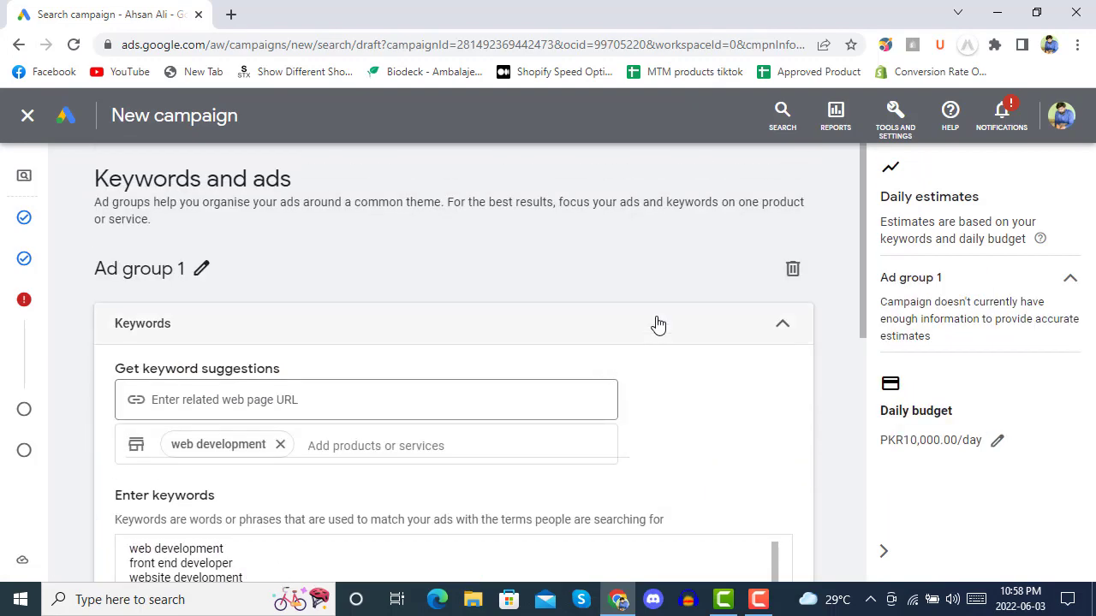
pyautogui.scroll(-5, 658, 321)
pyautogui.scroll(-3, 833, 327)
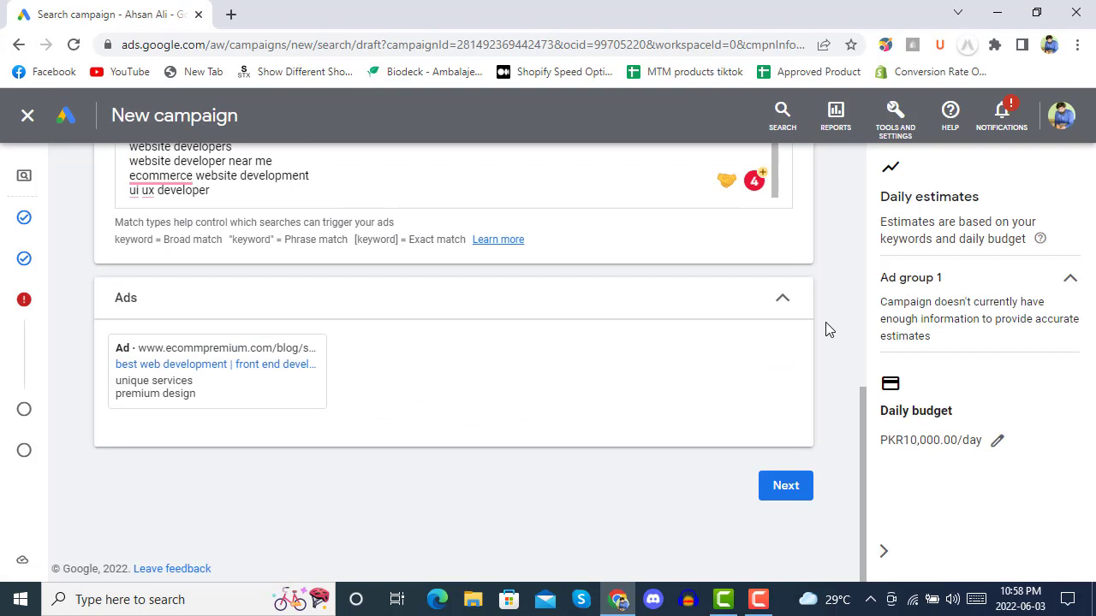
pyautogui.moveTo(624, 419)
pyautogui.click(788, 491)
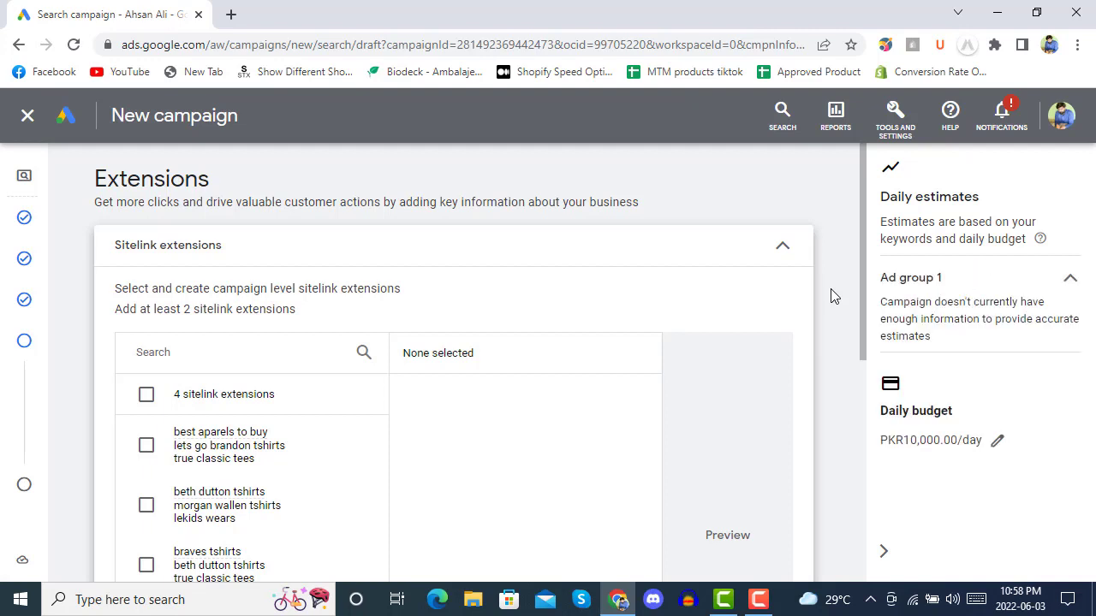
# Step: Select all four existing sitelink extensions for the campaign and continue to the campaign review
pyautogui.scroll(-2, 835, 296)
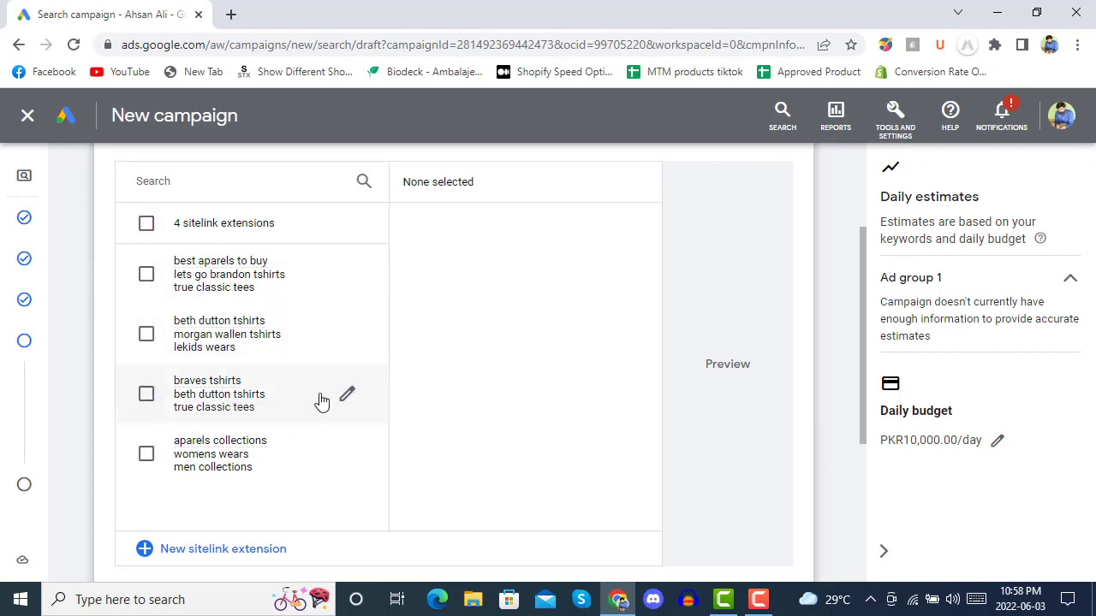
pyautogui.scroll(2, 437, 364)
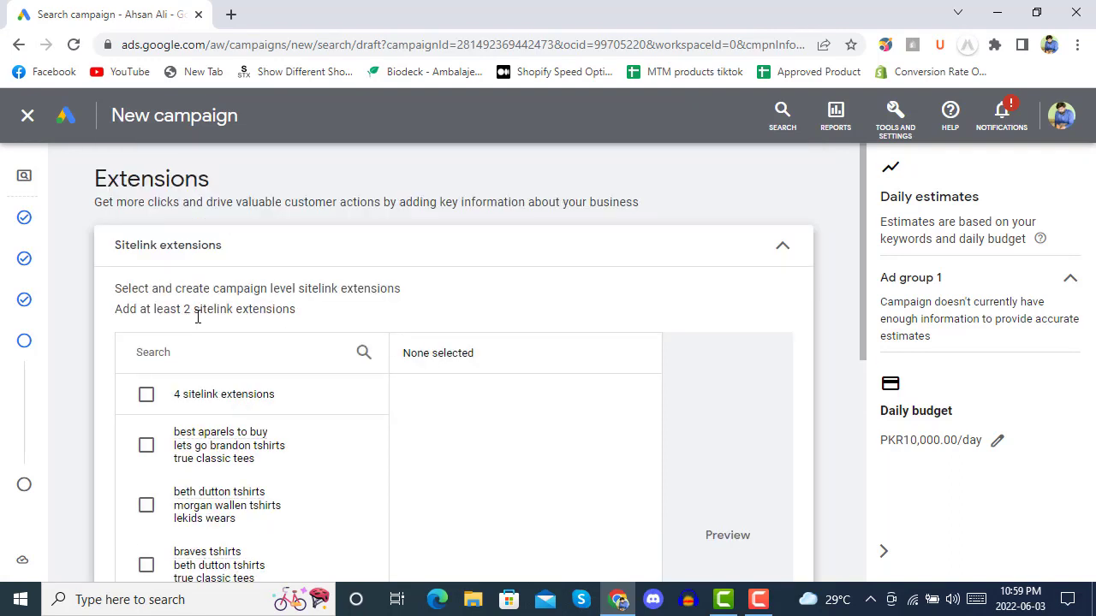
pyautogui.click(146, 446)
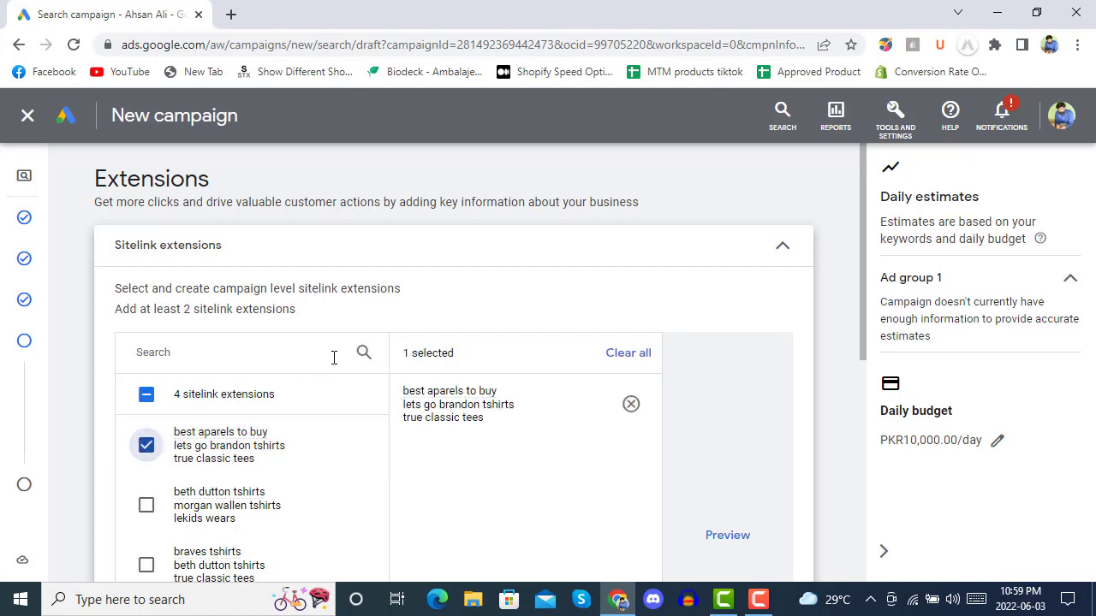
pyautogui.scroll(-2, 370, 291)
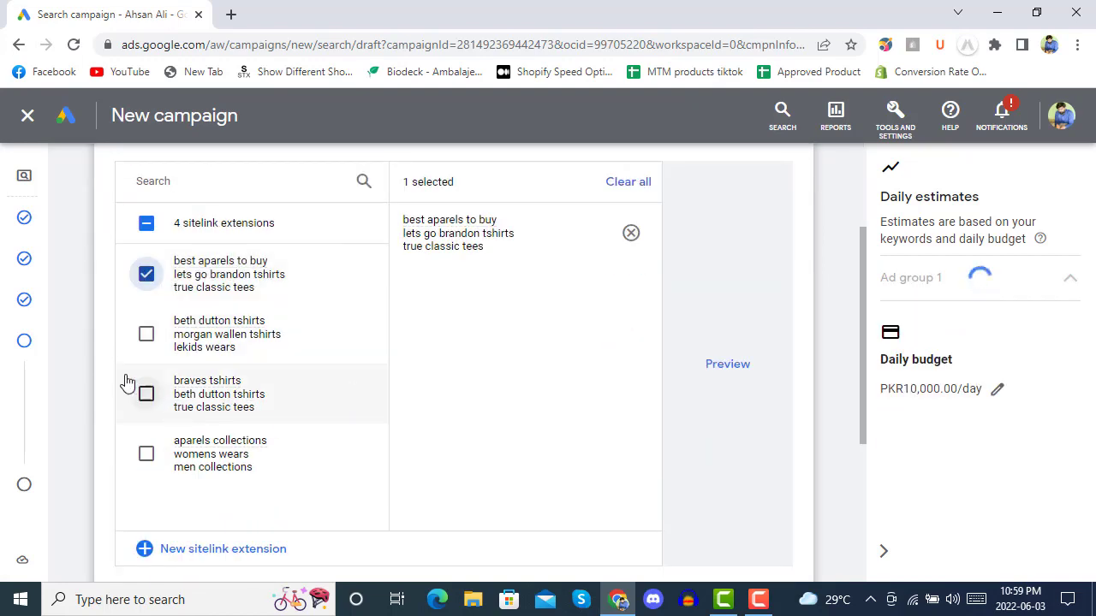
pyautogui.click(152, 340)
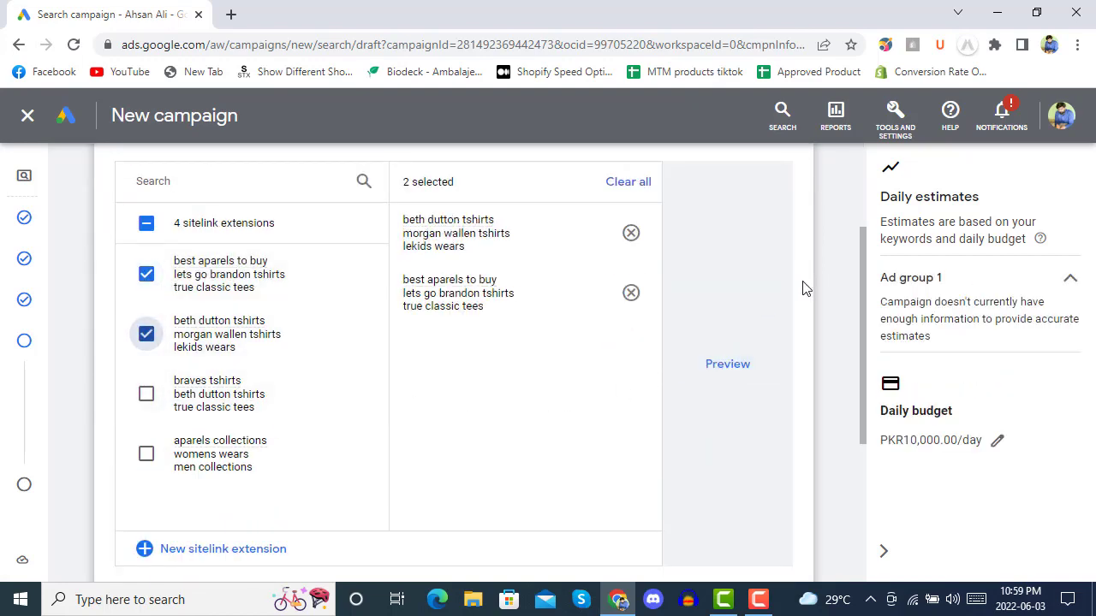
pyautogui.scroll(-3, 803, 288)
pyautogui.click(147, 198)
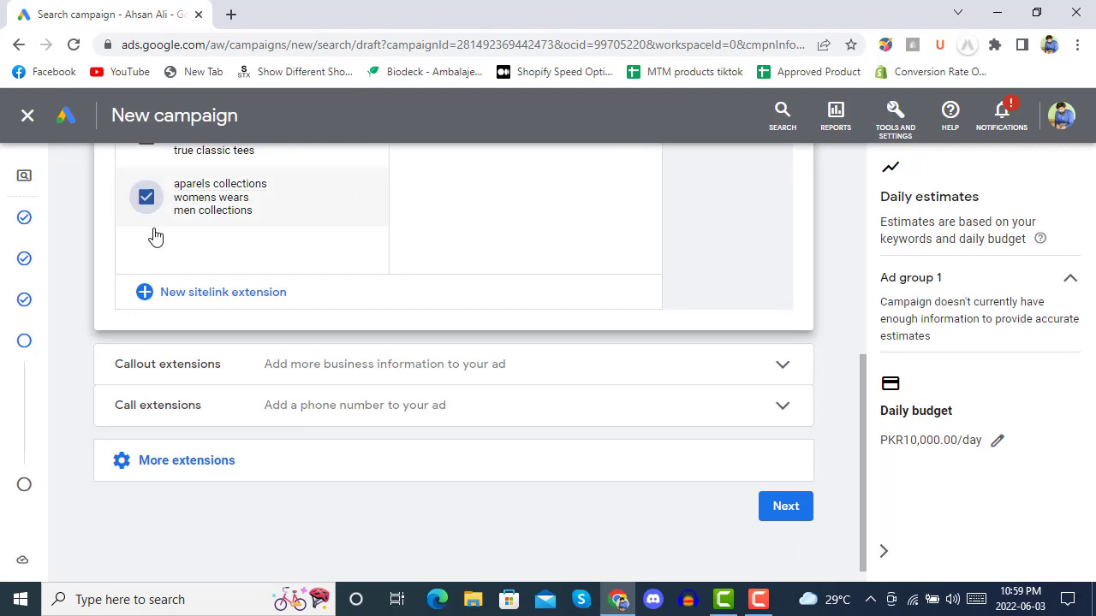
pyautogui.scroll(1, 155, 237)
pyautogui.click(147, 222)
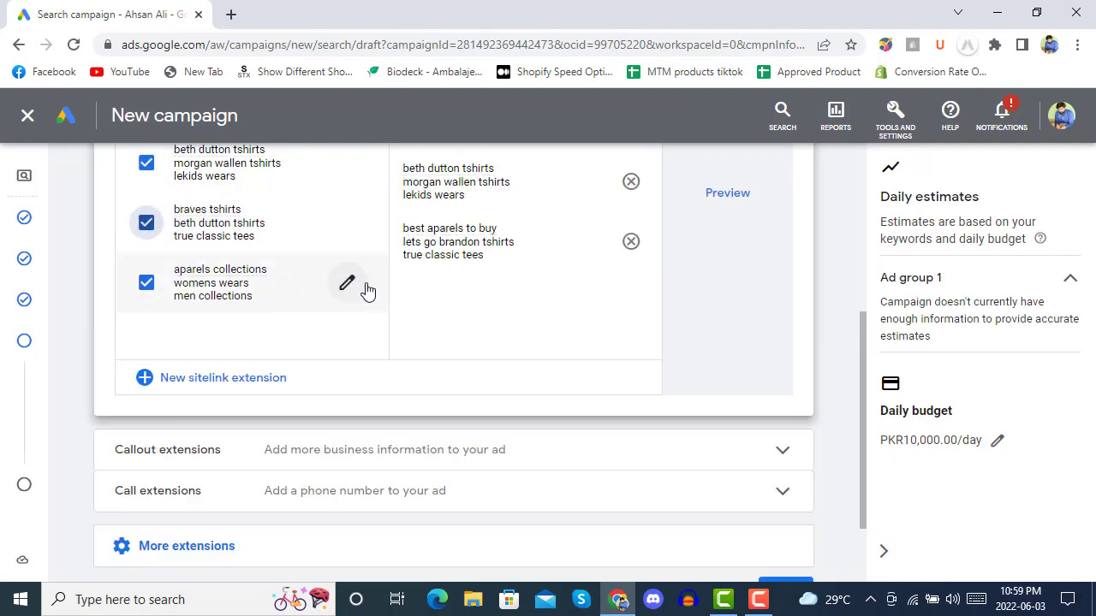
pyautogui.scroll(-2, 368, 291)
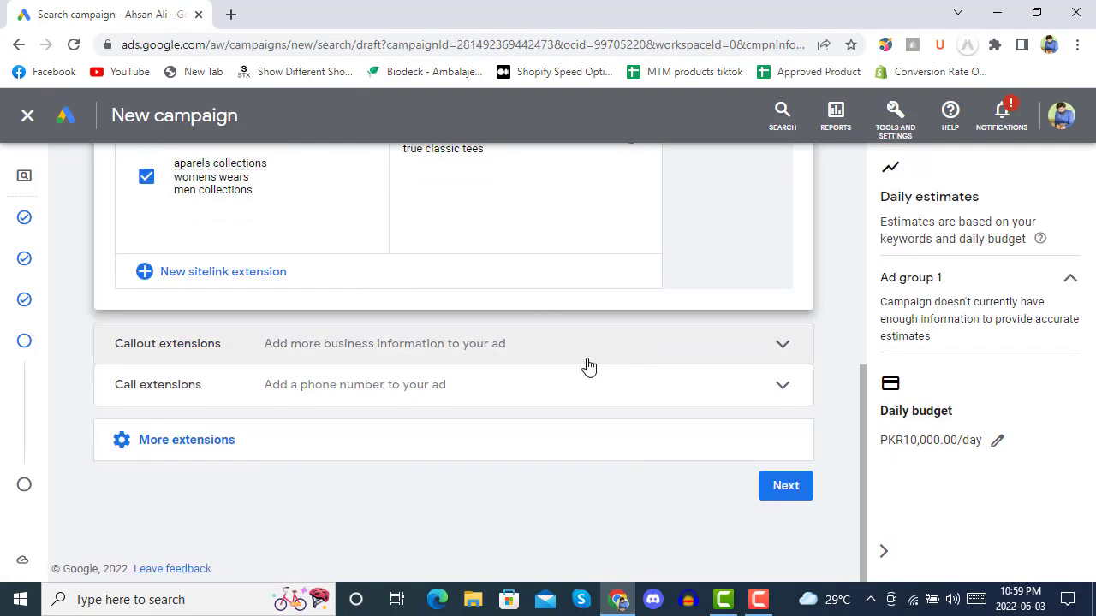
pyautogui.click(795, 495)
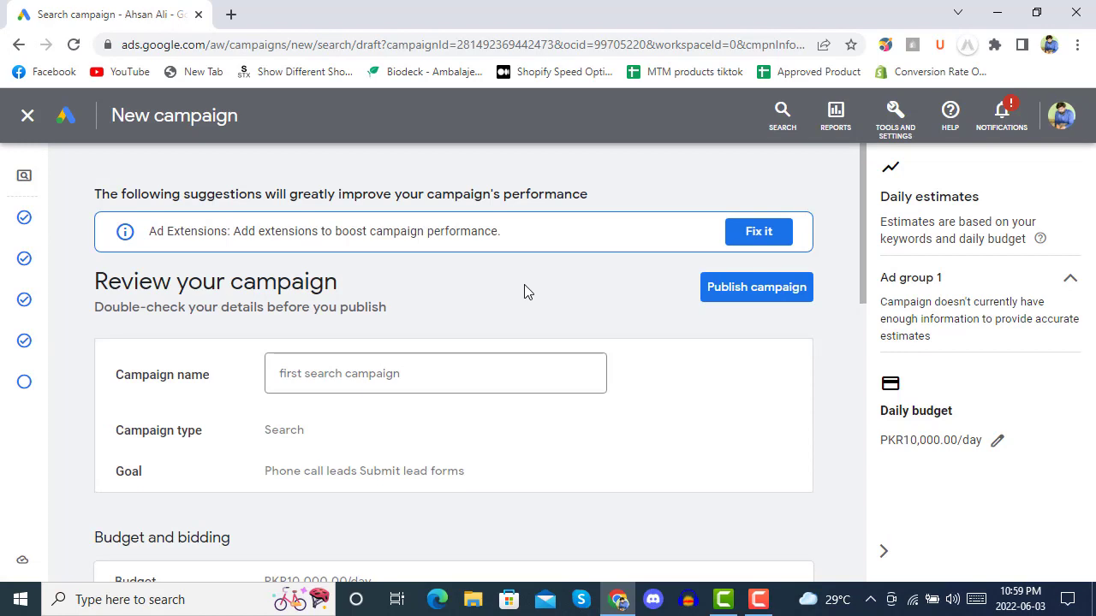
# Step: Follow the review's suggestion to fix the ad extensions and open the callout extensions settings
pyautogui.click(760, 233)
pyautogui.scroll(-5, 484, 277)
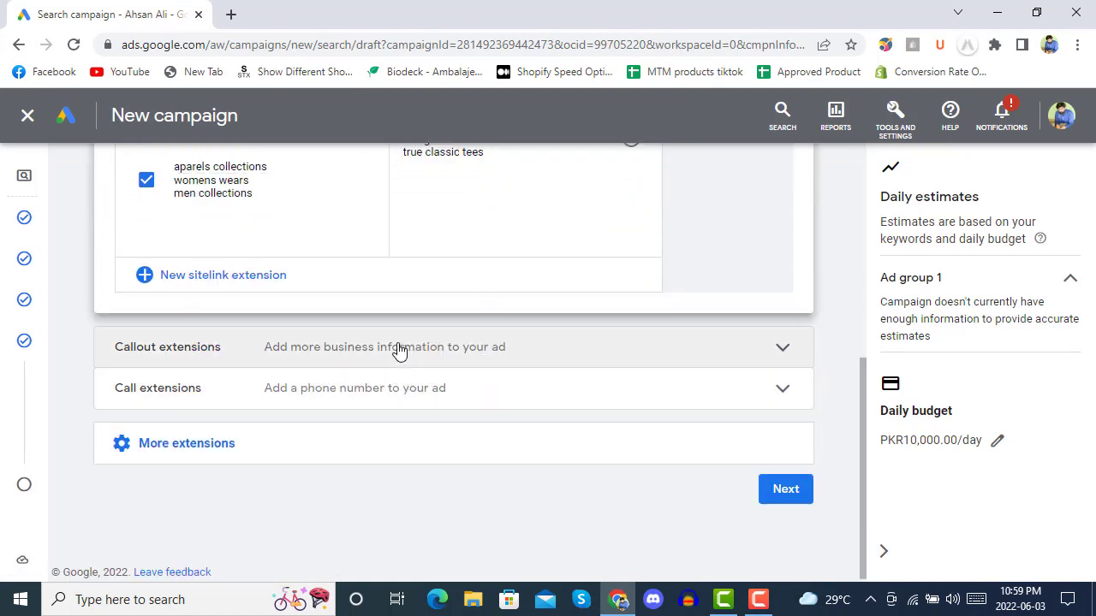
pyautogui.click(398, 349)
pyautogui.scroll(-2, 441, 419)
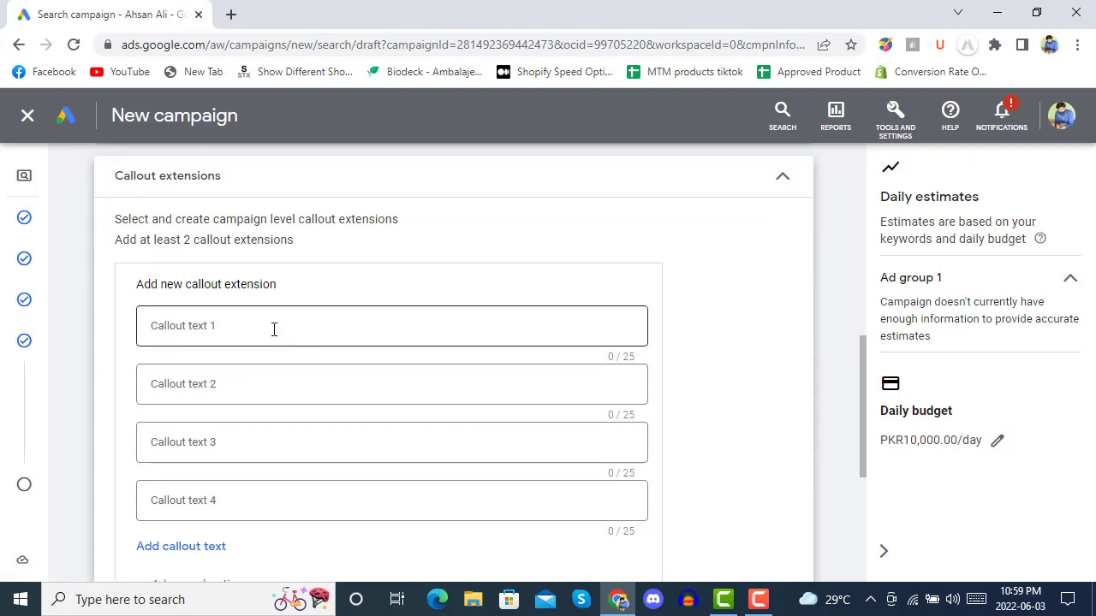
# Step: Enter "call us now" and "dial now" as the first two callout texts and save the callout extensions
pyautogui.click(285, 332)
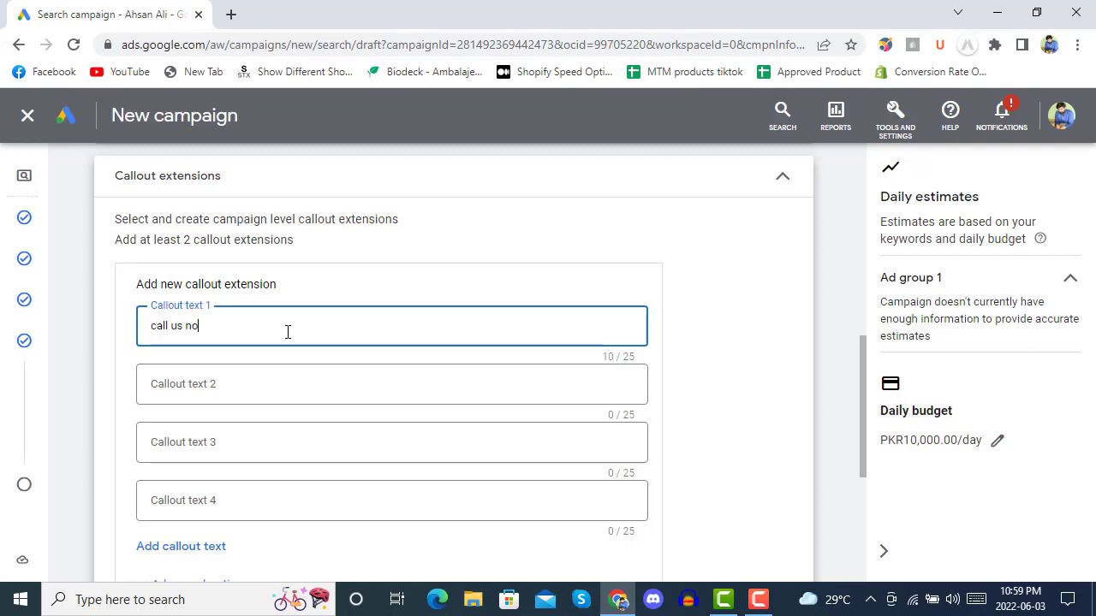
pyautogui.press('Tab')
pyautogui.press('Tab')
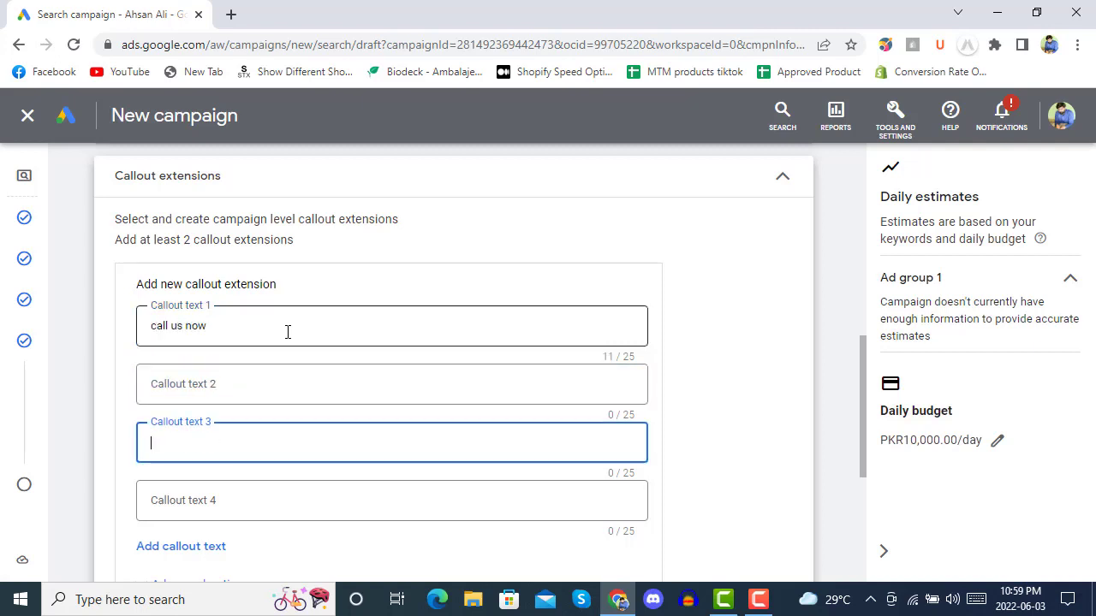
pyautogui.click(284, 390)
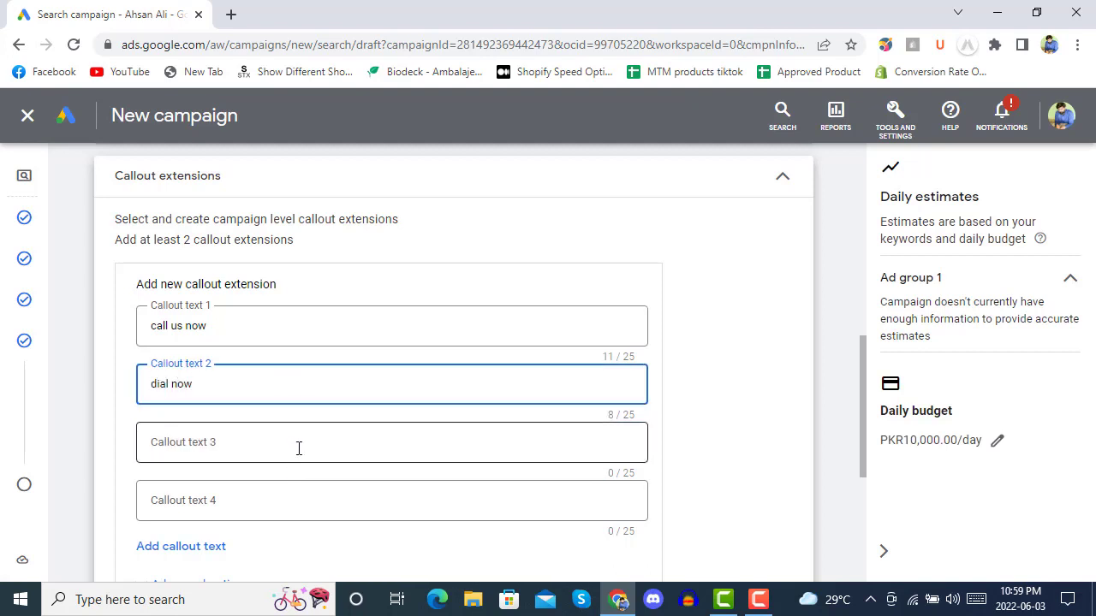
pyautogui.click(776, 417)
pyautogui.scroll(-3, 775, 416)
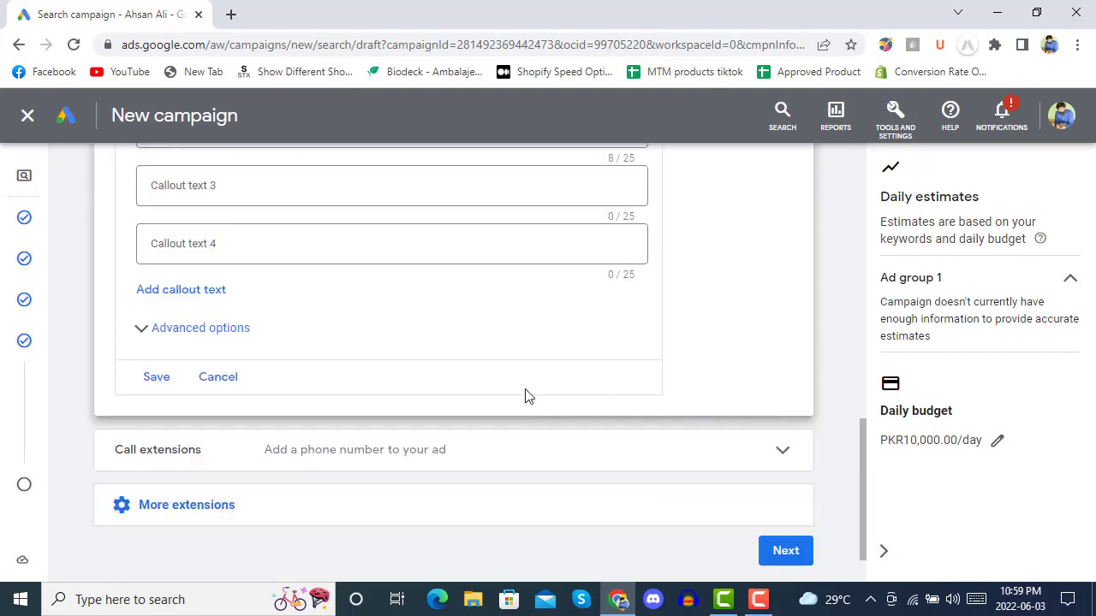
pyautogui.click(154, 378)
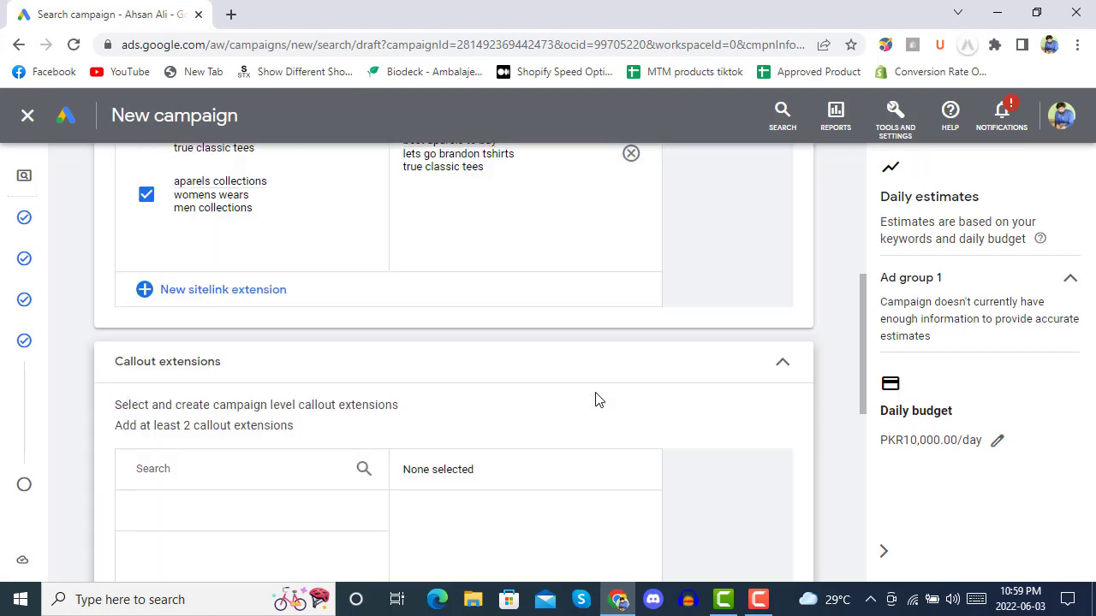
# Step: Check the selected callouts and expand the additional extension types to look through them
pyautogui.scroll(-3, 595, 391)
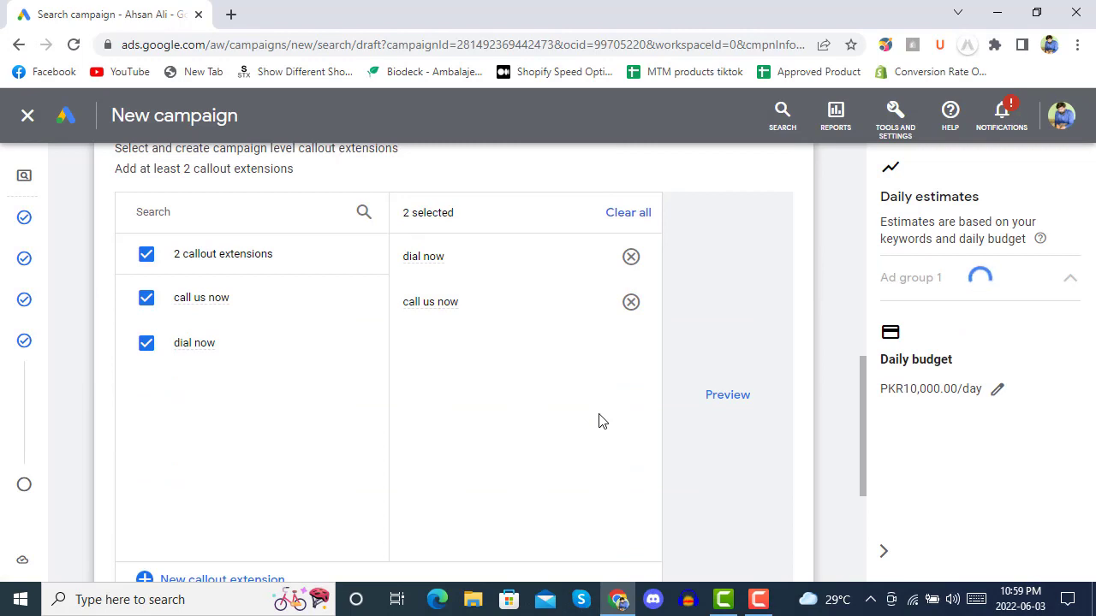
pyautogui.scroll(-3, 600, 419)
pyautogui.click(350, 453)
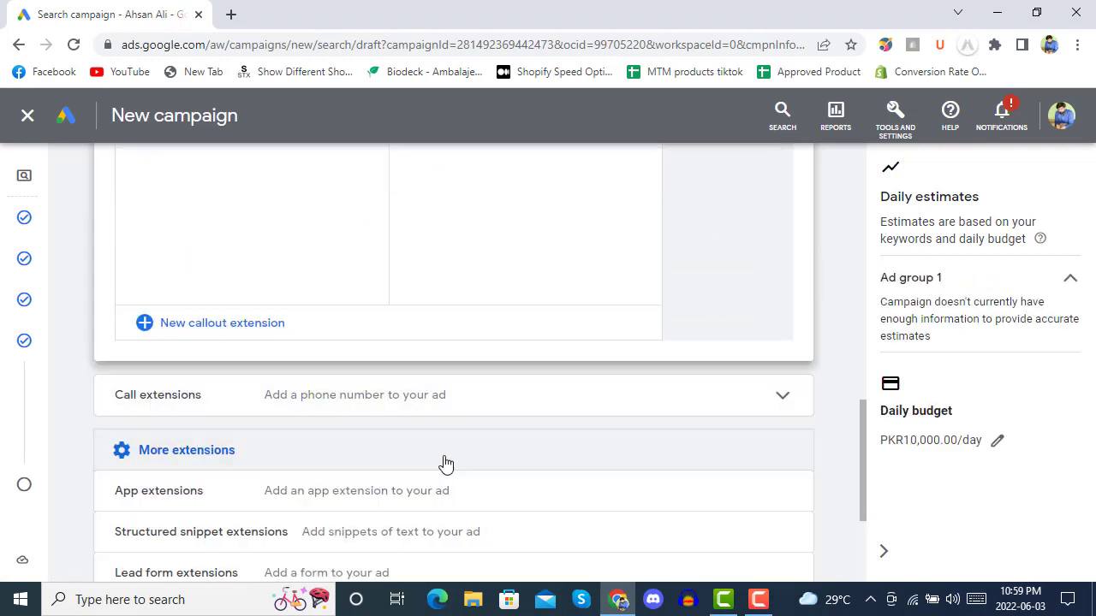
pyautogui.scroll(-2, 579, 419)
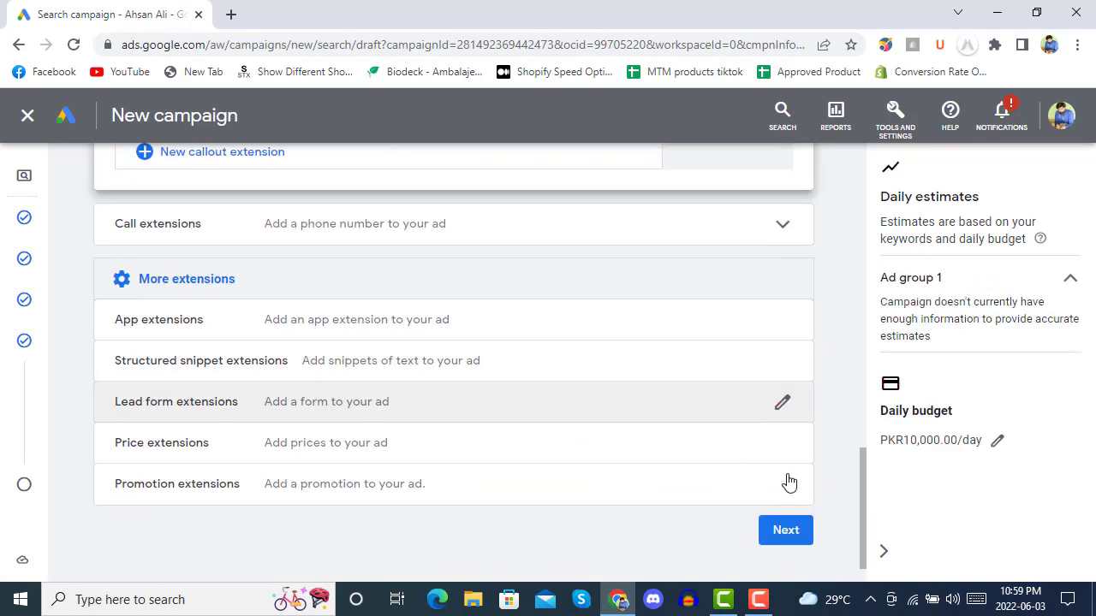
# Step: Proceed to the campaign review, return to the extensions through the ad extensions suggestion, and look over the remaining extension types
pyautogui.click(782, 538)
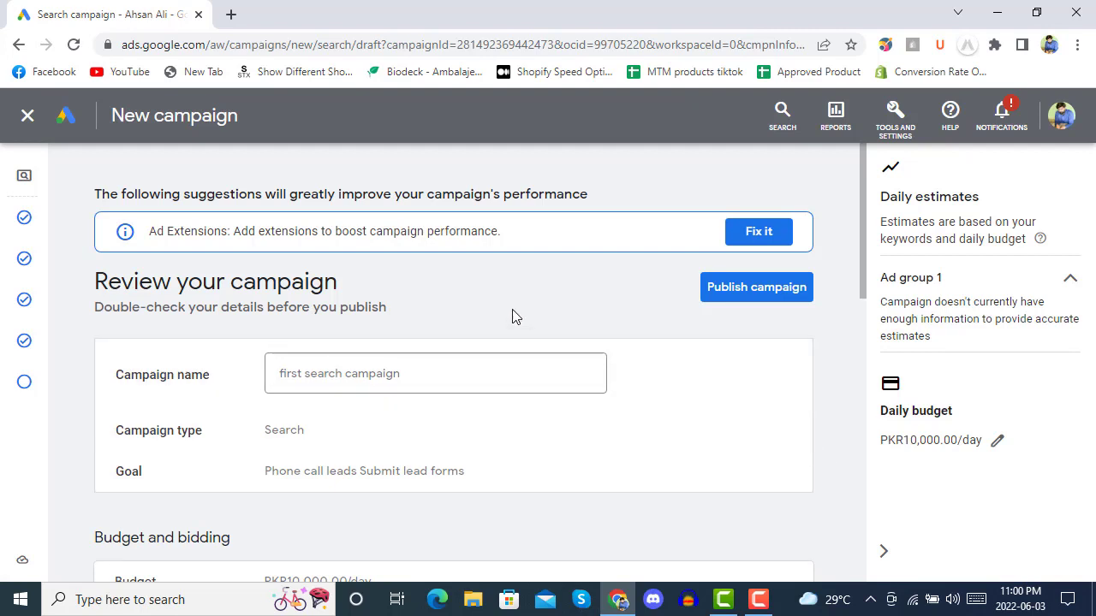
pyautogui.click(755, 237)
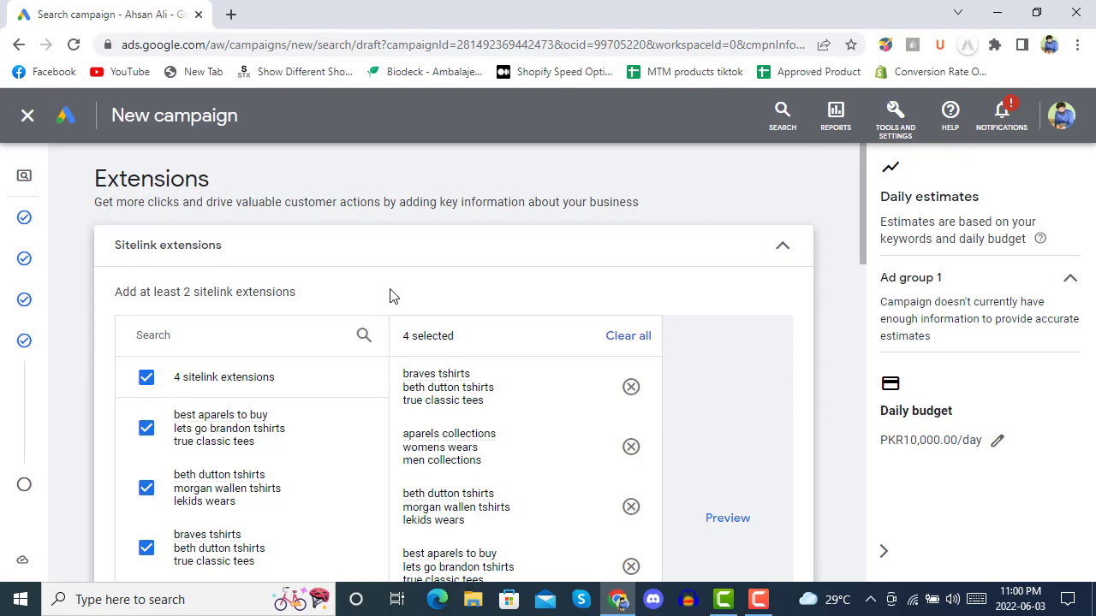
pyautogui.scroll(-10, 391, 296)
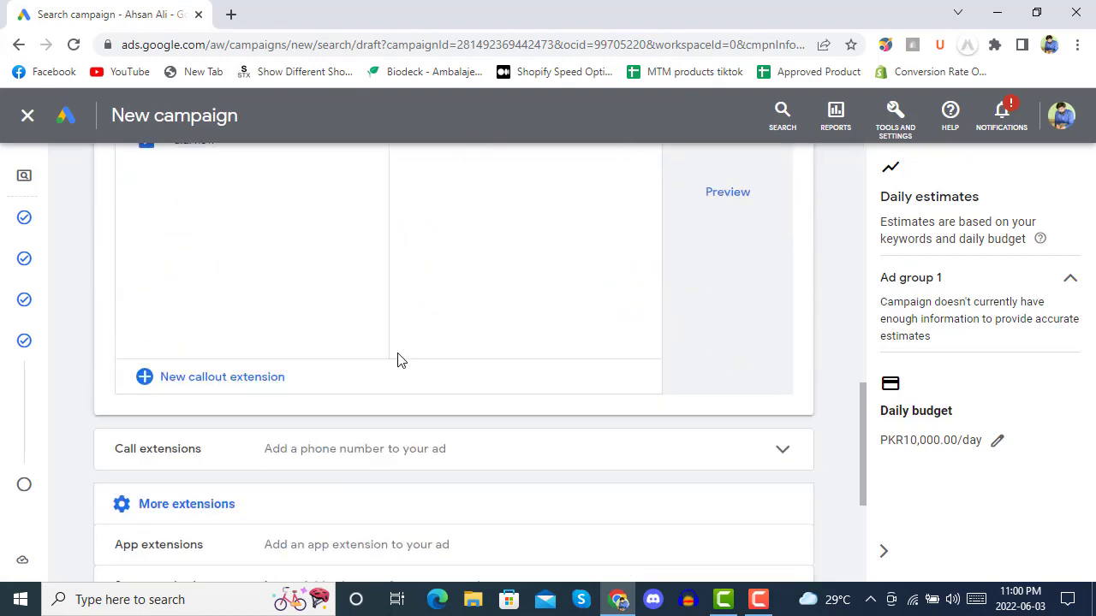
pyautogui.scroll(-1, 397, 360)
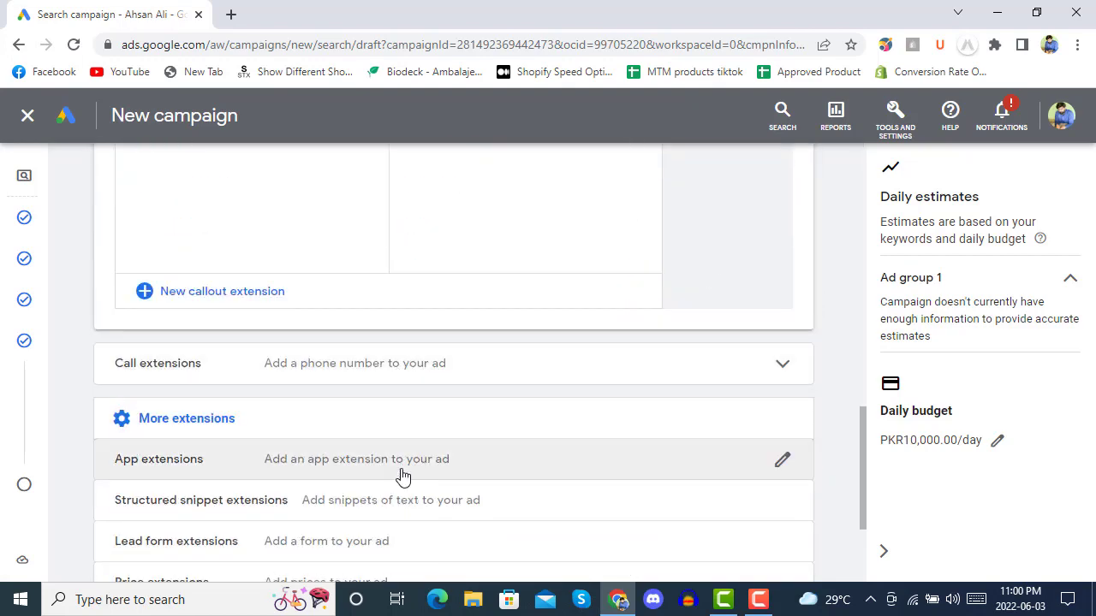
pyautogui.scroll(-2, 407, 445)
pyautogui.scroll(1, 409, 419)
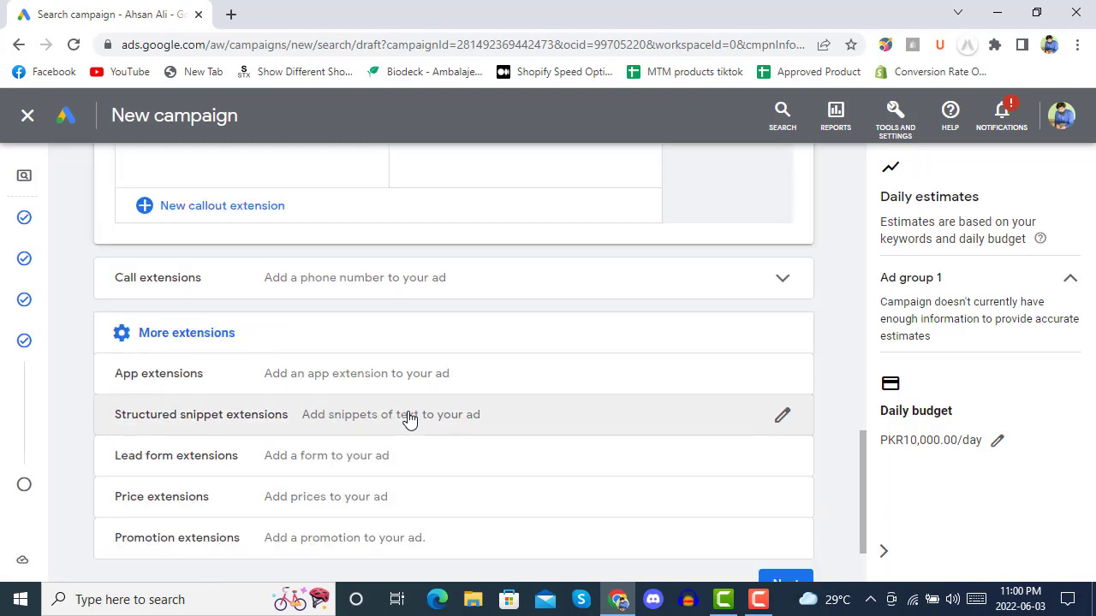
pyautogui.scroll(-1, 410, 419)
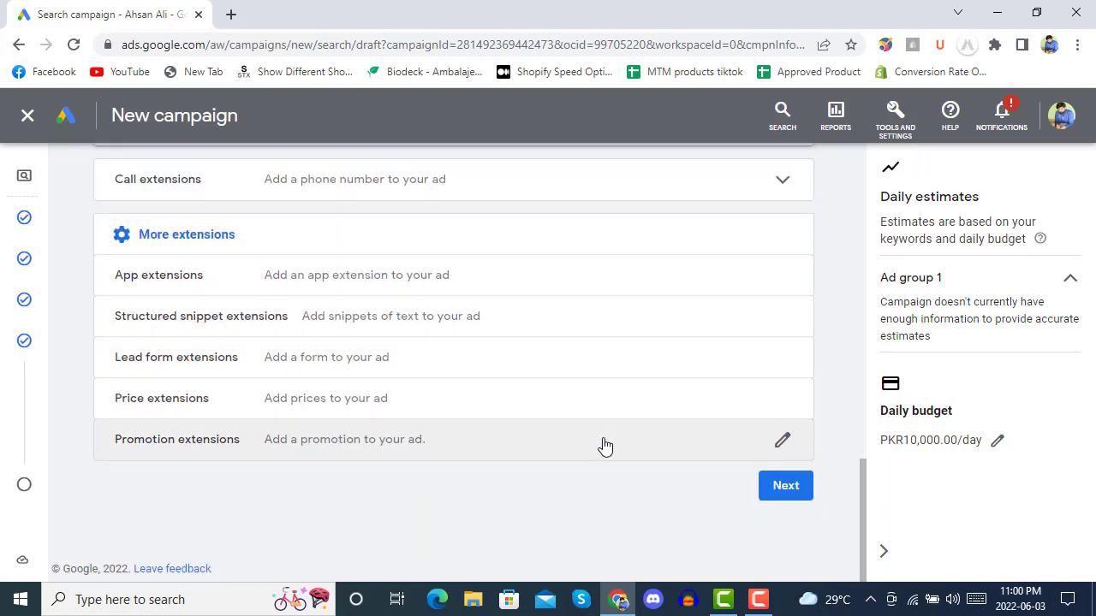
# Step: Continue to the campaign review, check the keywords, ads and extensions summary, and publish the campaign
pyautogui.click(785, 484)
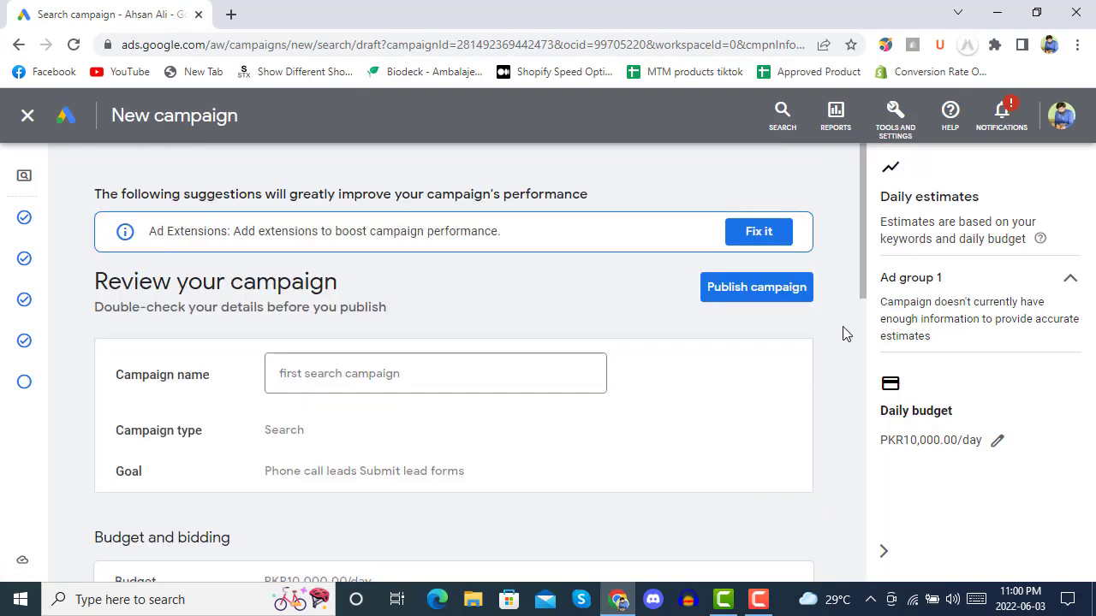
pyautogui.scroll(-10, 841, 334)
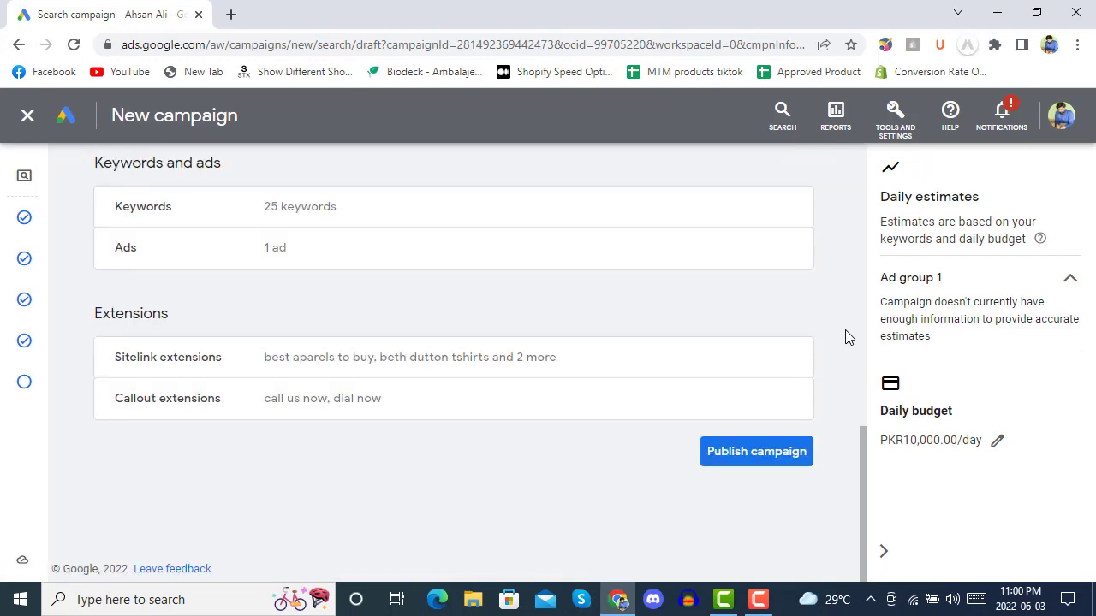
pyautogui.scroll(10, 845, 330)
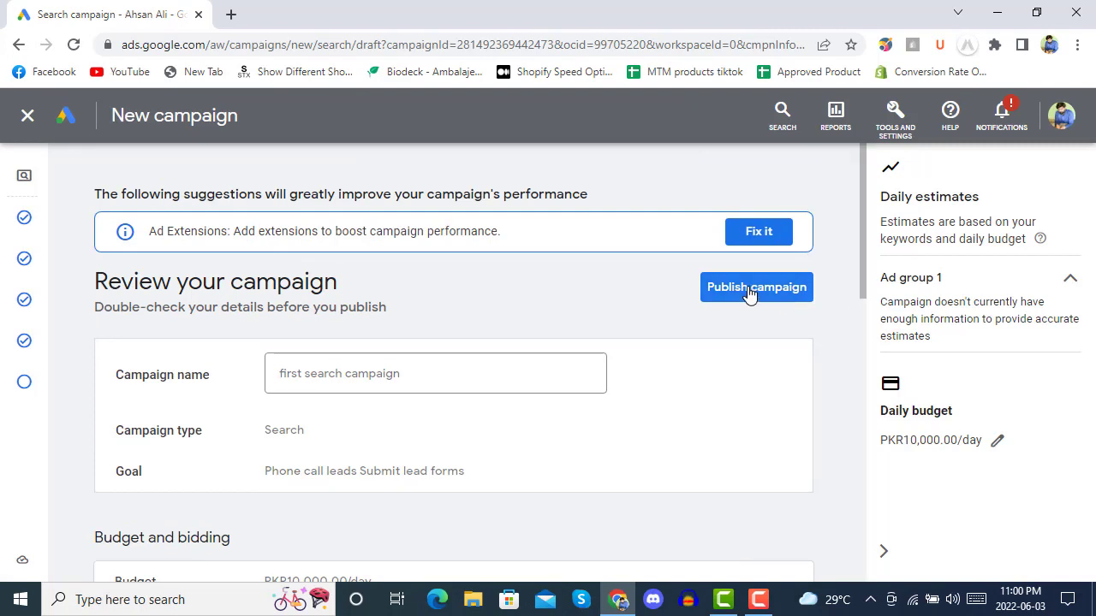
pyautogui.click(749, 290)
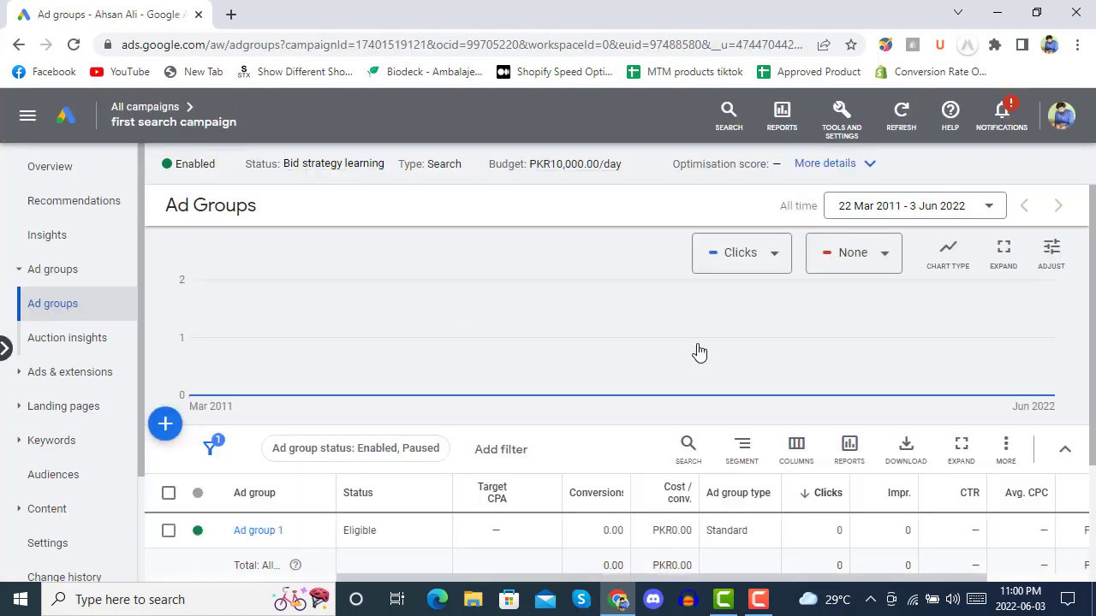
# Step: Open Ad group 1 of the published campaign and look through its search keywords
pyautogui.scroll(-2, 411, 306)
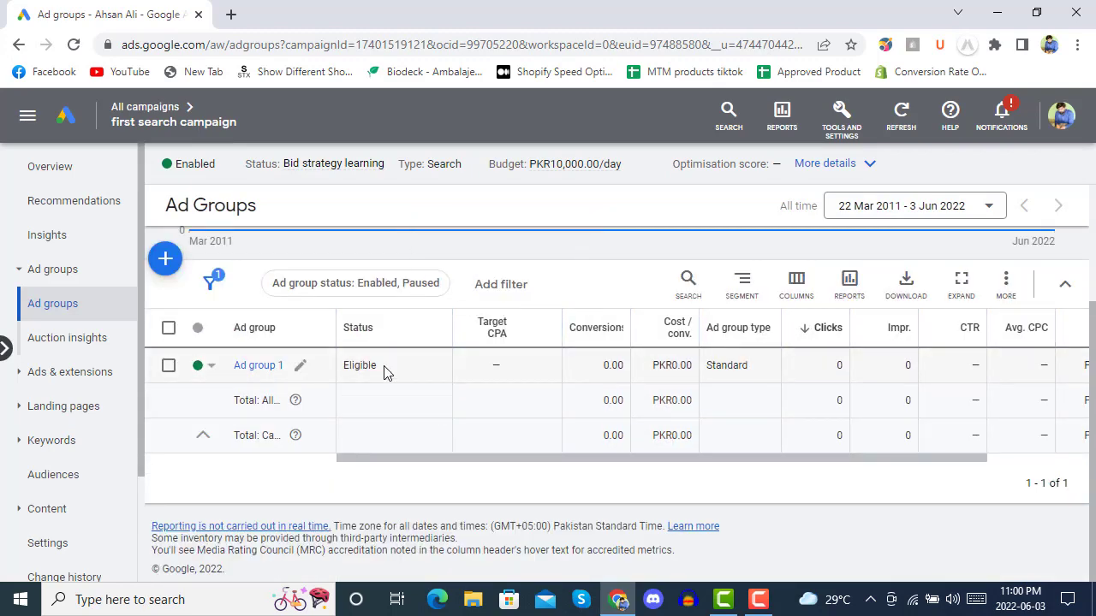
pyautogui.click(246, 370)
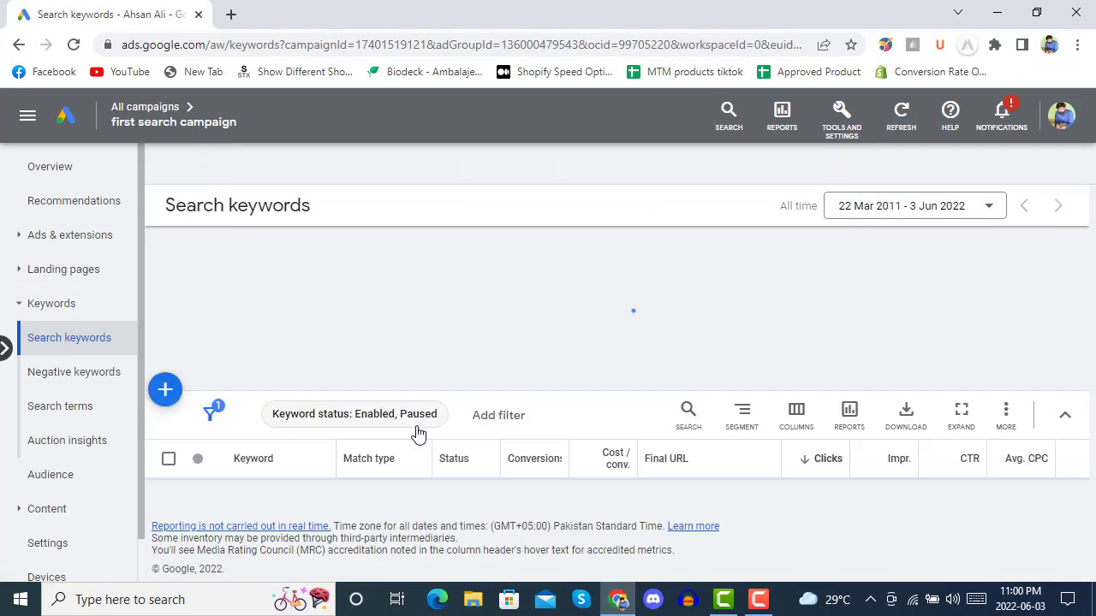
pyautogui.scroll(-2, 345, 417)
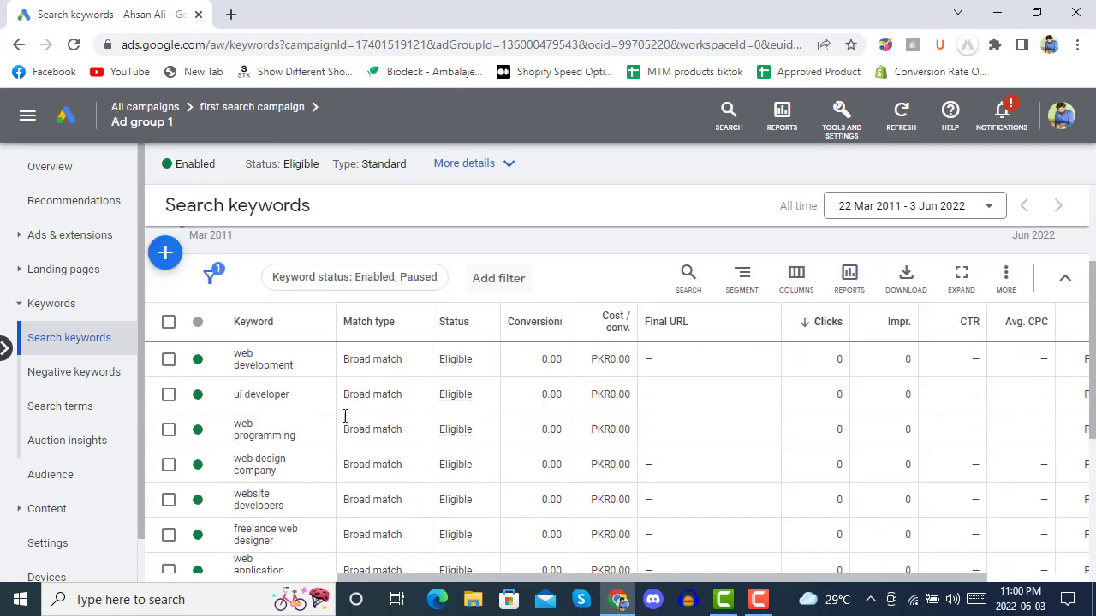
pyautogui.scroll(-4, 420, 374)
pyautogui.scroll(3, 438, 419)
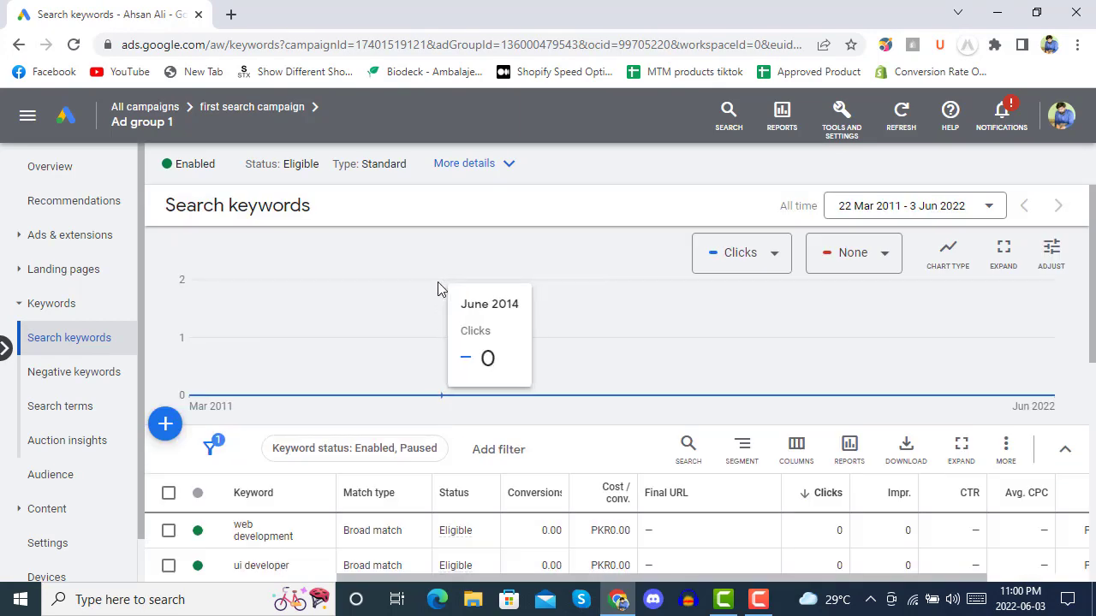
# Step: View the ad group's overview and examine its performance figures and ad preview
pyautogui.click(60, 169)
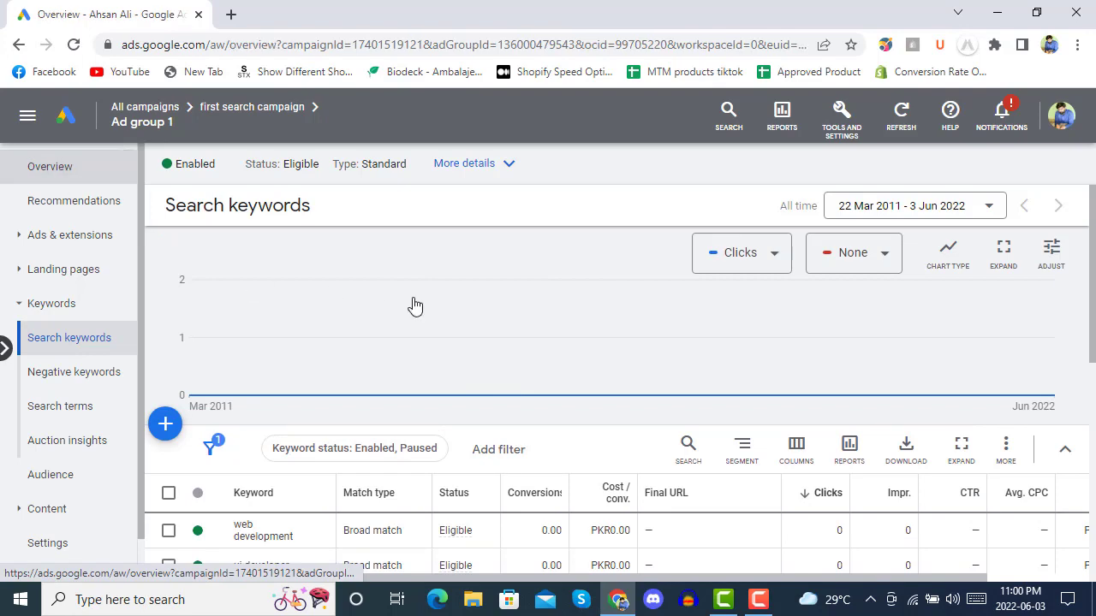
pyautogui.scroll(-5, 445, 299)
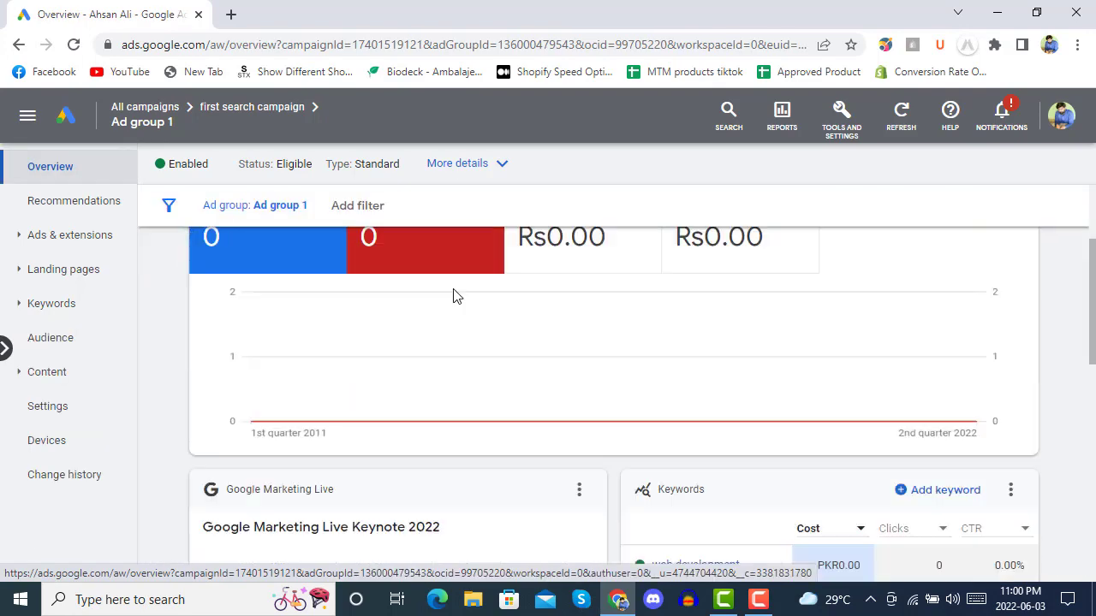
pyautogui.scroll(-5, 477, 356)
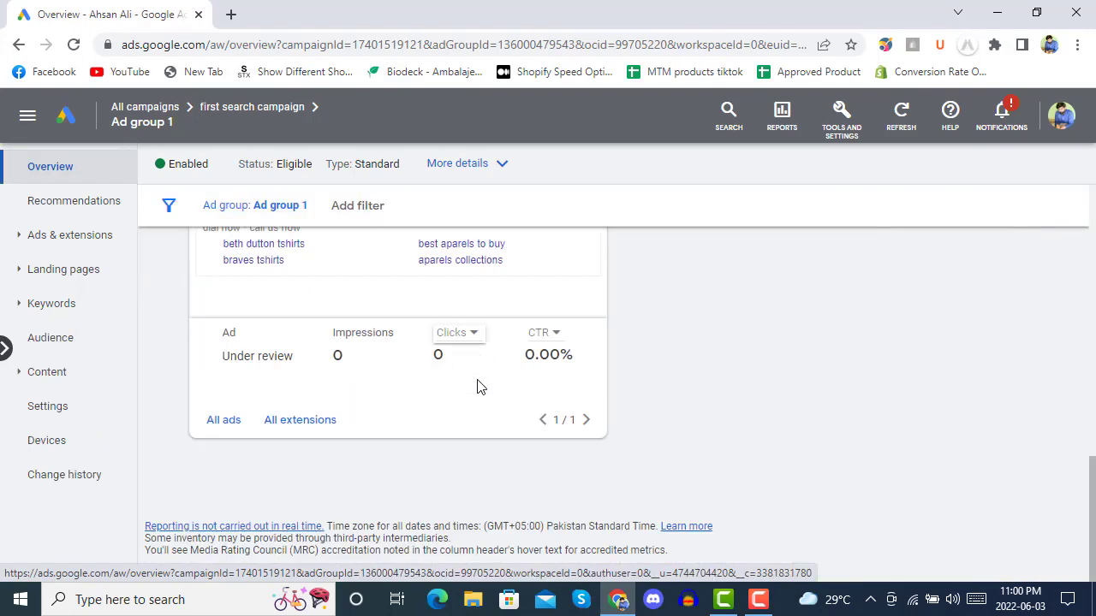
pyautogui.scroll(2, 484, 443)
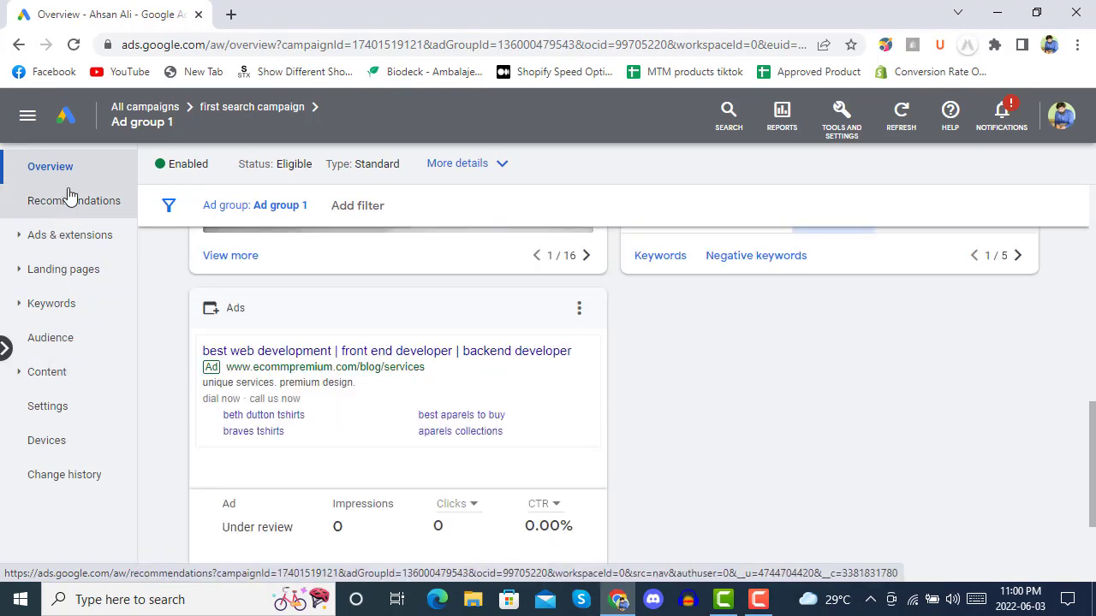
# Step: Return to the list of all campaigns and find the "first search campaign" entry
pyautogui.click(146, 114)
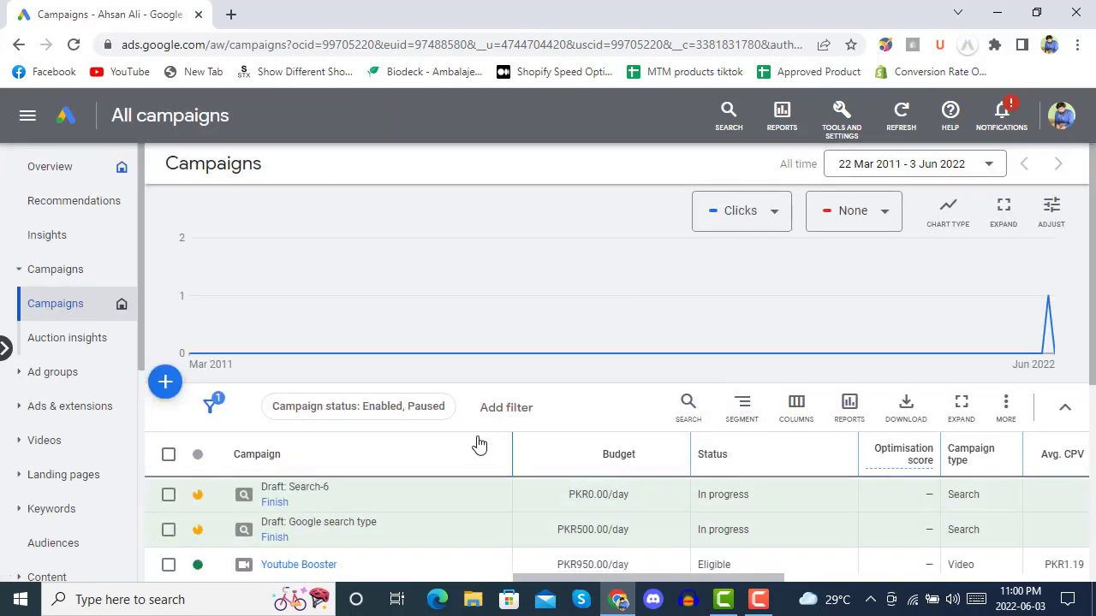
pyautogui.scroll(-5, 480, 444)
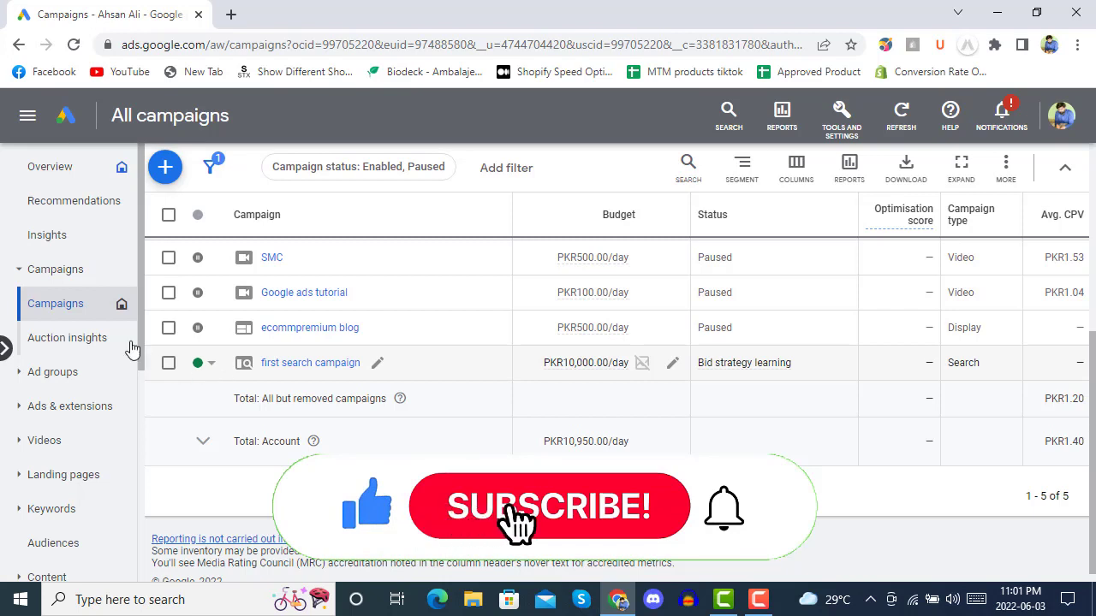
pyautogui.click(50, 270)
pyautogui.click(49, 270)
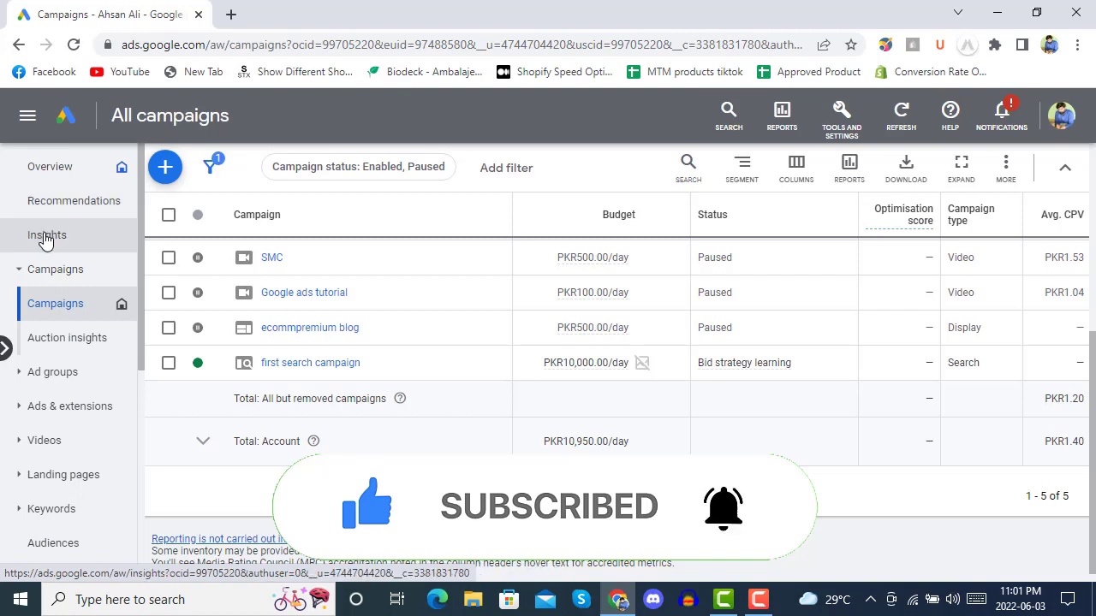
# Step: Open "first search campaign" from the campaign list, enter Ad group 1, and examine each keyword's match type and status
pyautogui.click(312, 362)
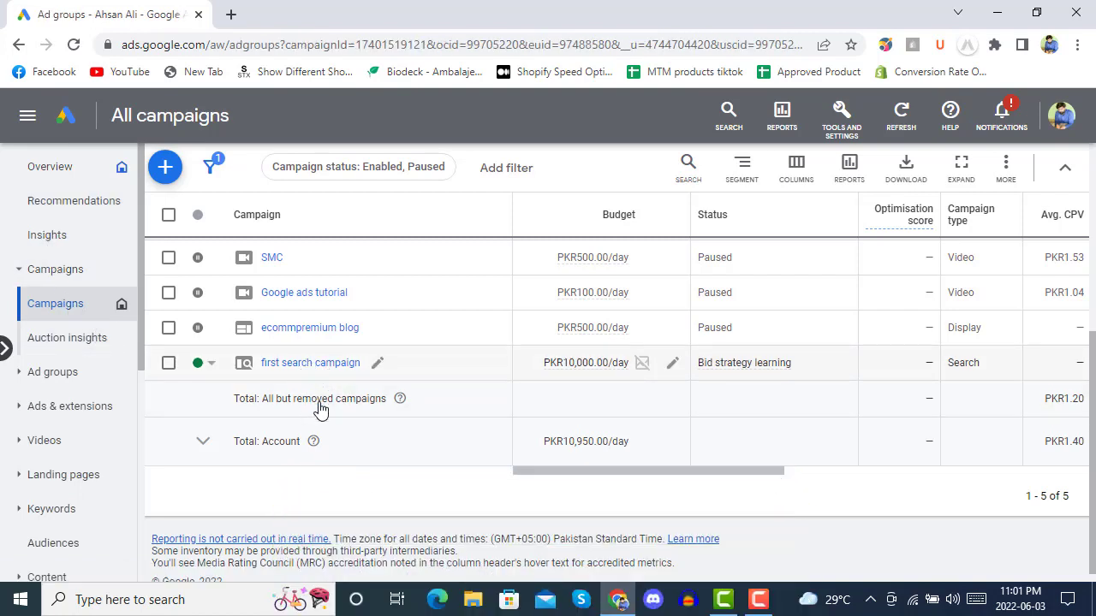
pyautogui.scroll(-2, 414, 403)
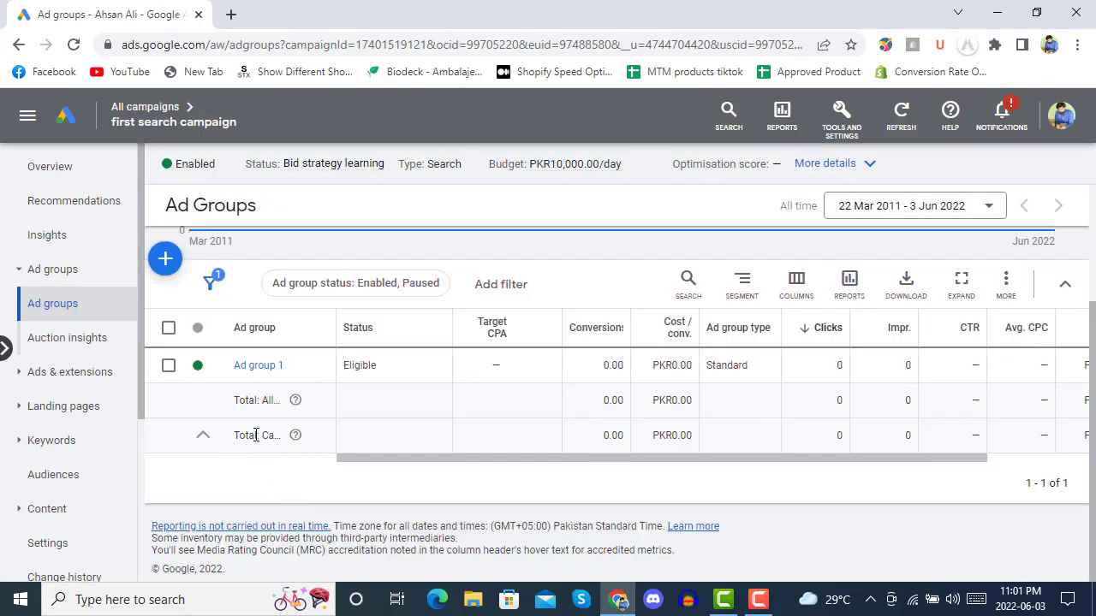
pyautogui.click(257, 366)
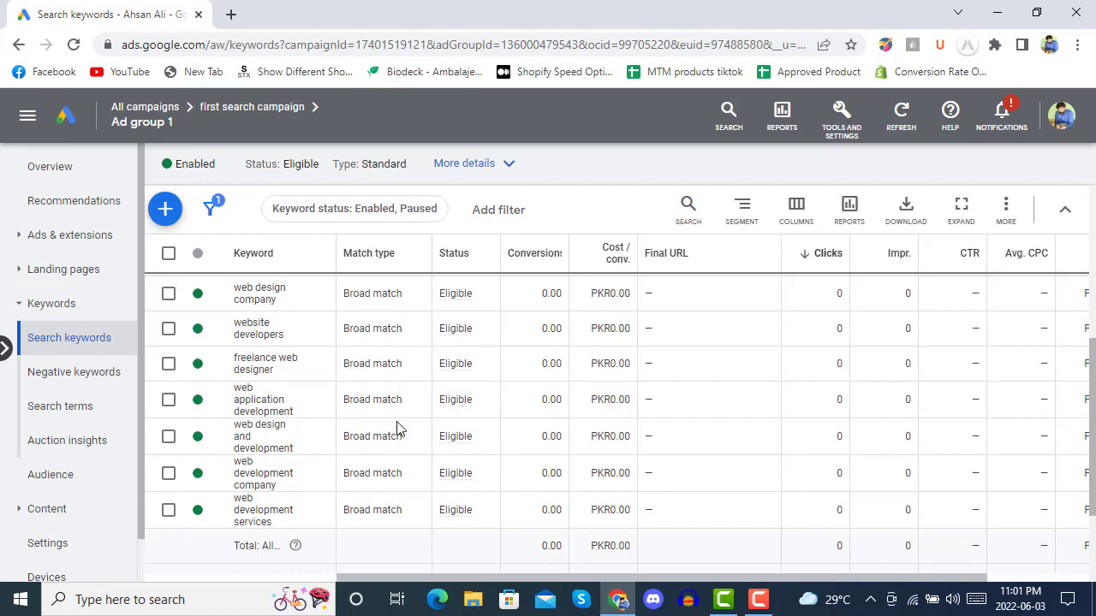
pyautogui.scroll(3, 400, 424)
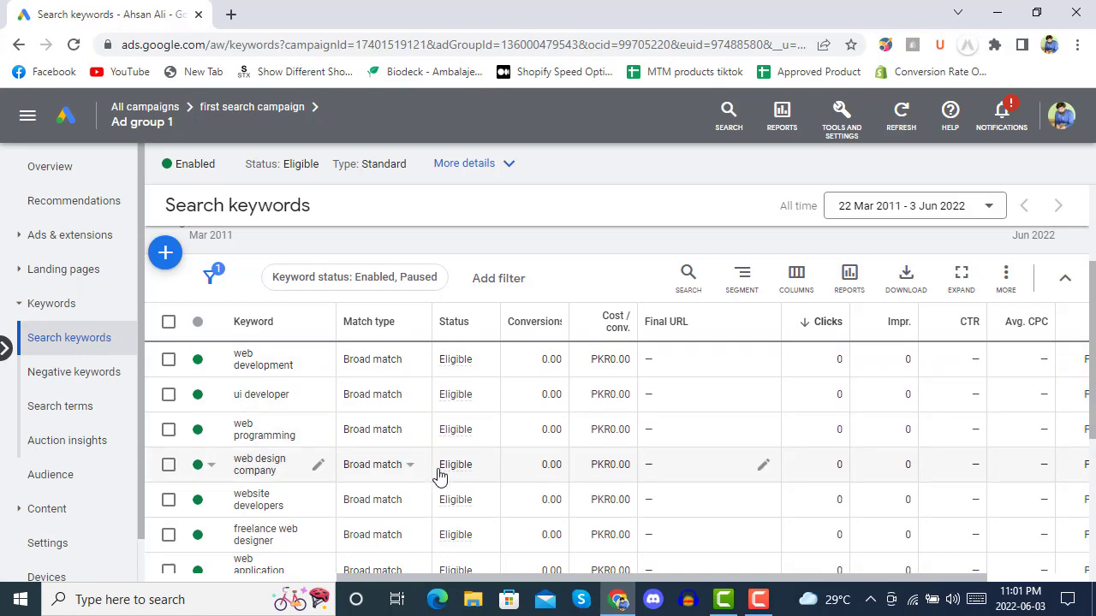
pyautogui.scroll(-4, 535, 409)
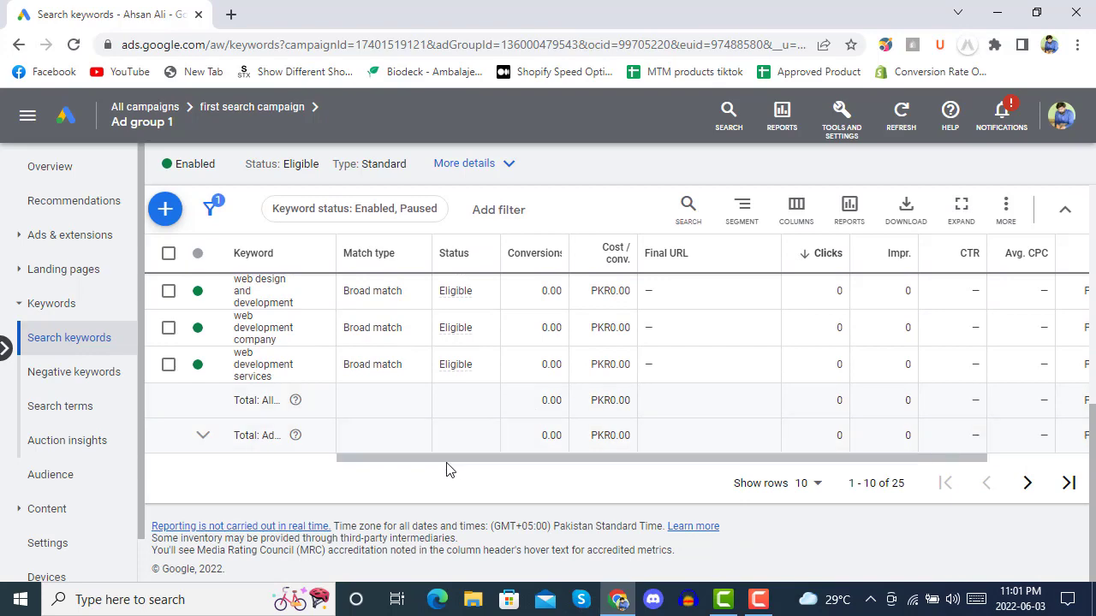
pyautogui.scroll(6, 447, 469)
pyautogui.scroll(-5, 466, 381)
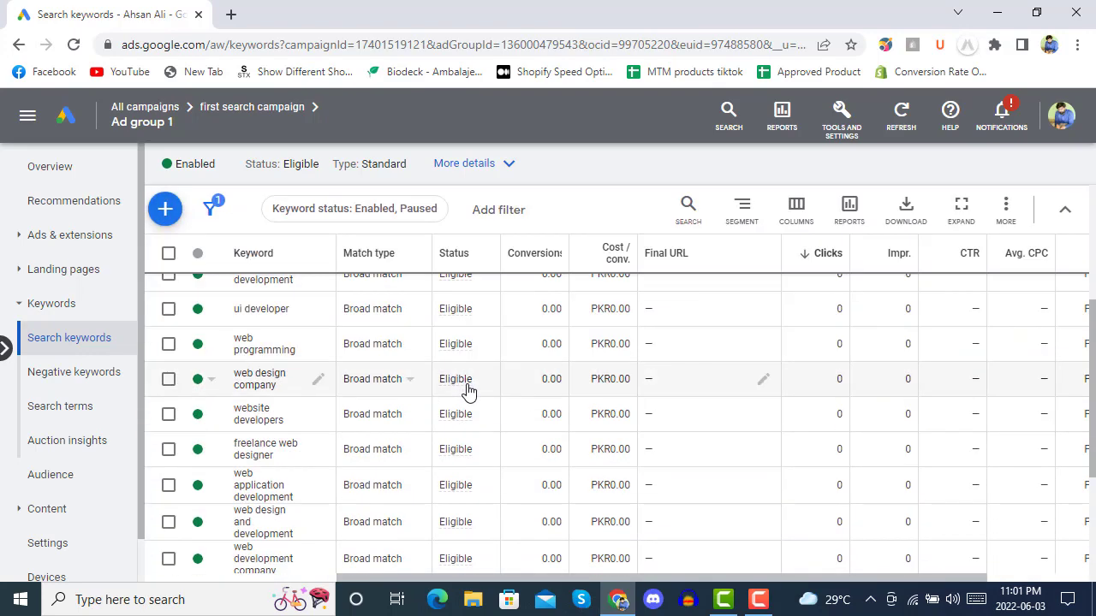
pyautogui.scroll(1, 467, 386)
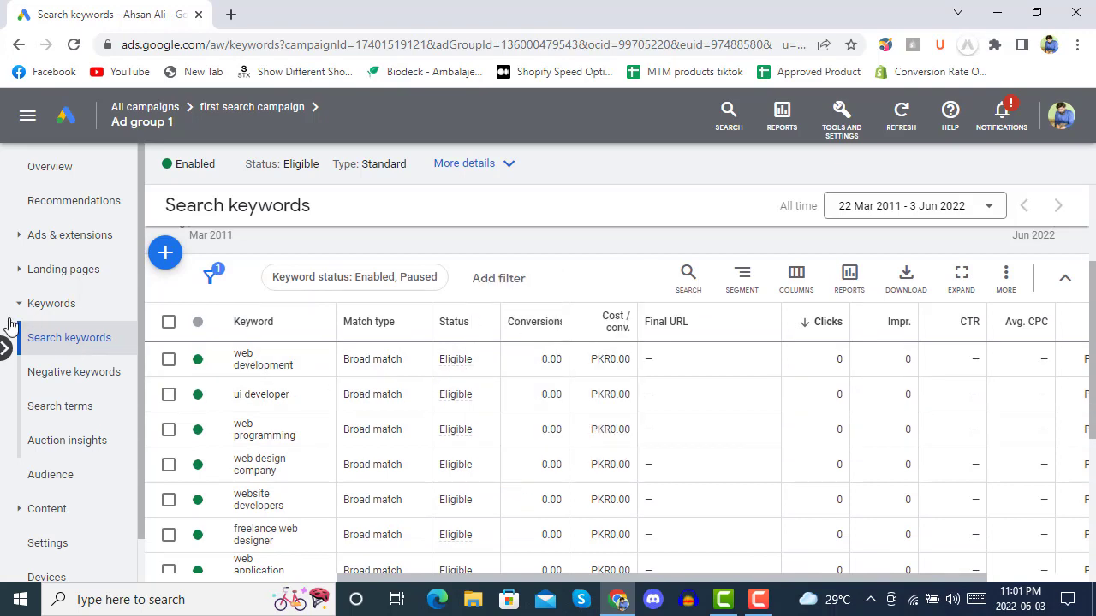
# Step: Show the ads of Ad group 1 and check the approval status of the responsive search ad
pyautogui.scroll(-1, 38, 350)
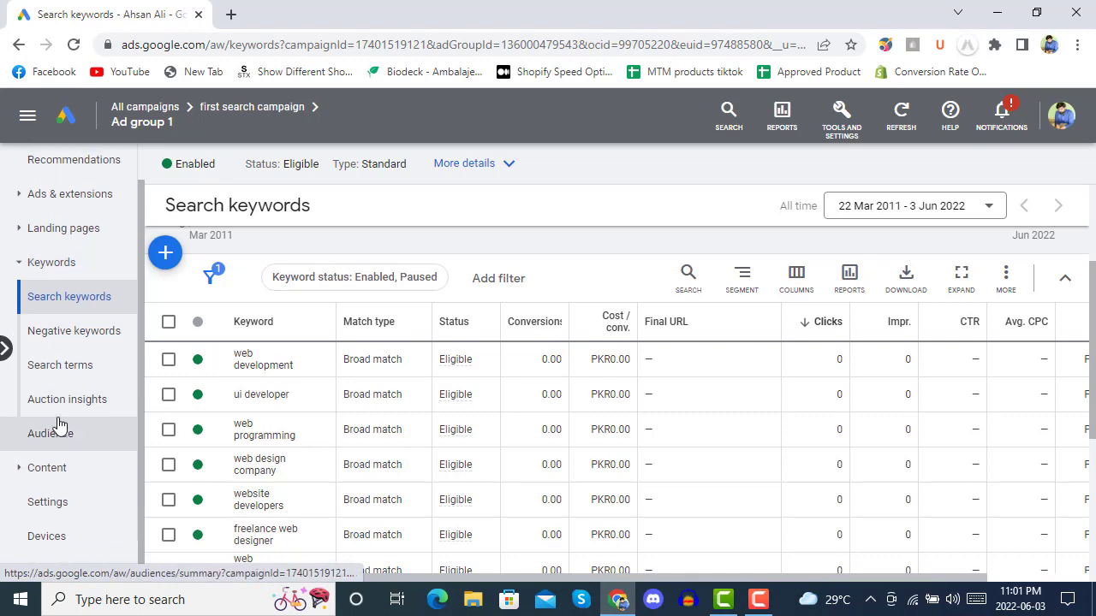
pyautogui.scroll(1, 38, 360)
pyautogui.click(48, 238)
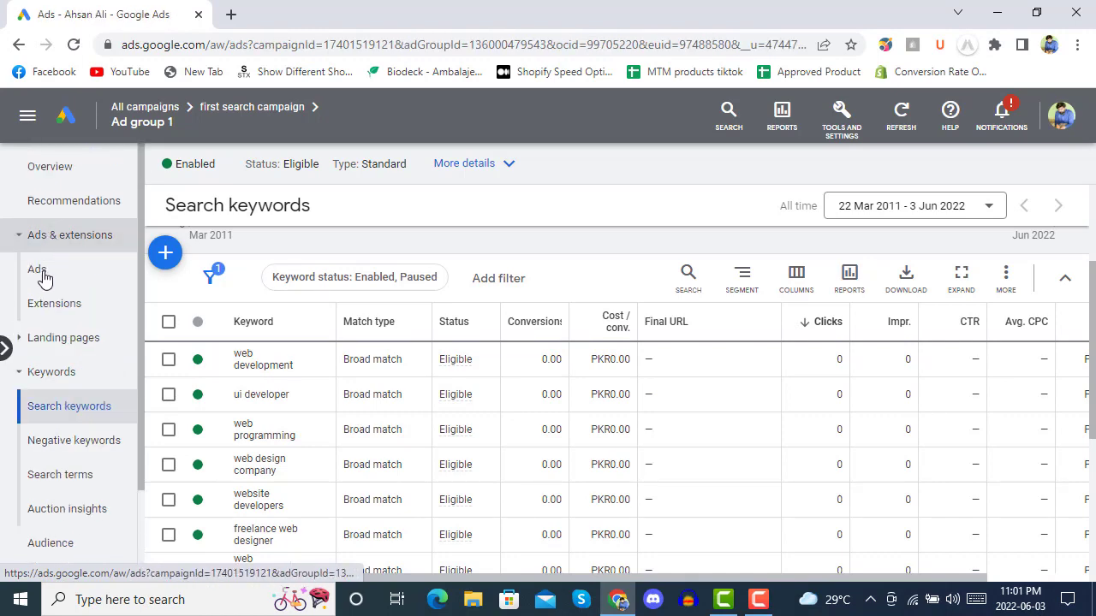
pyautogui.click(39, 271)
pyautogui.scroll(-3, 492, 227)
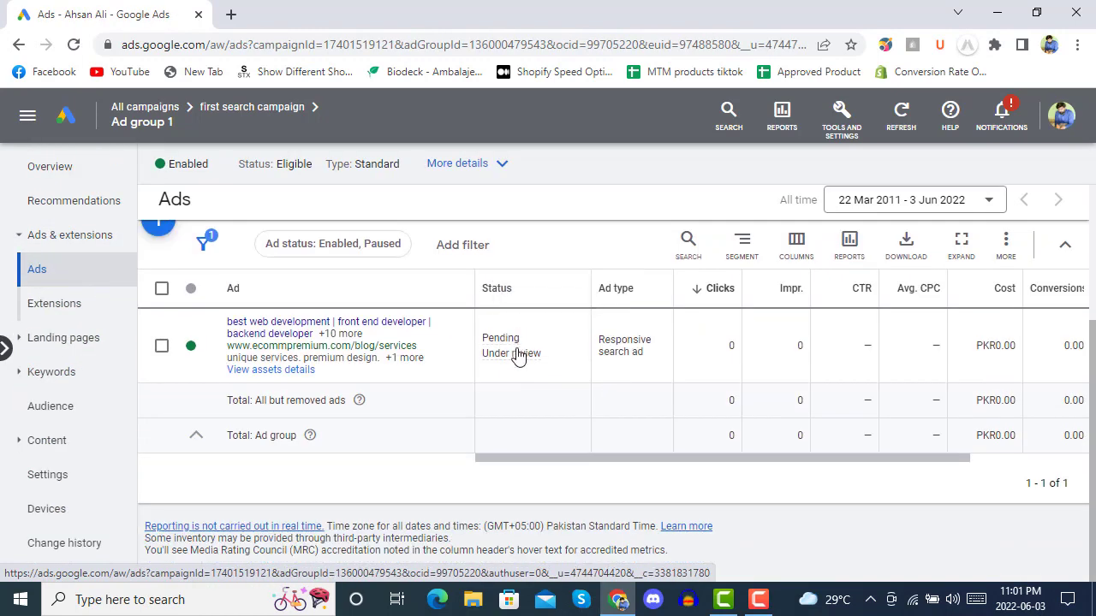
pyautogui.moveTo(518, 360)
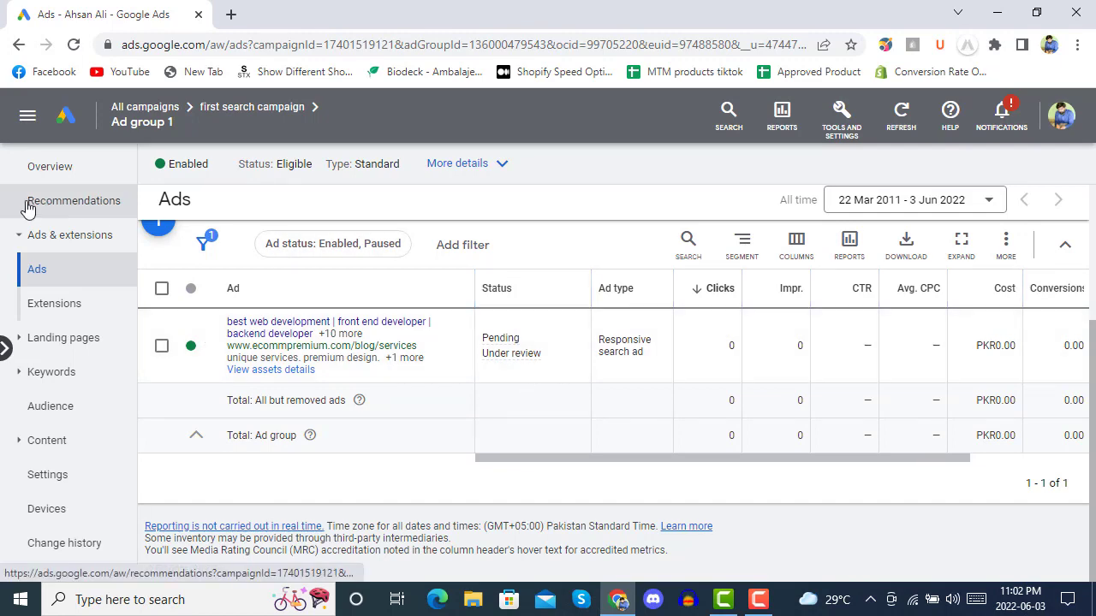
# Step: Reopen the overview of Ad group 1 and check the ad's review status, impressions and clicks
pyautogui.click(35, 168)
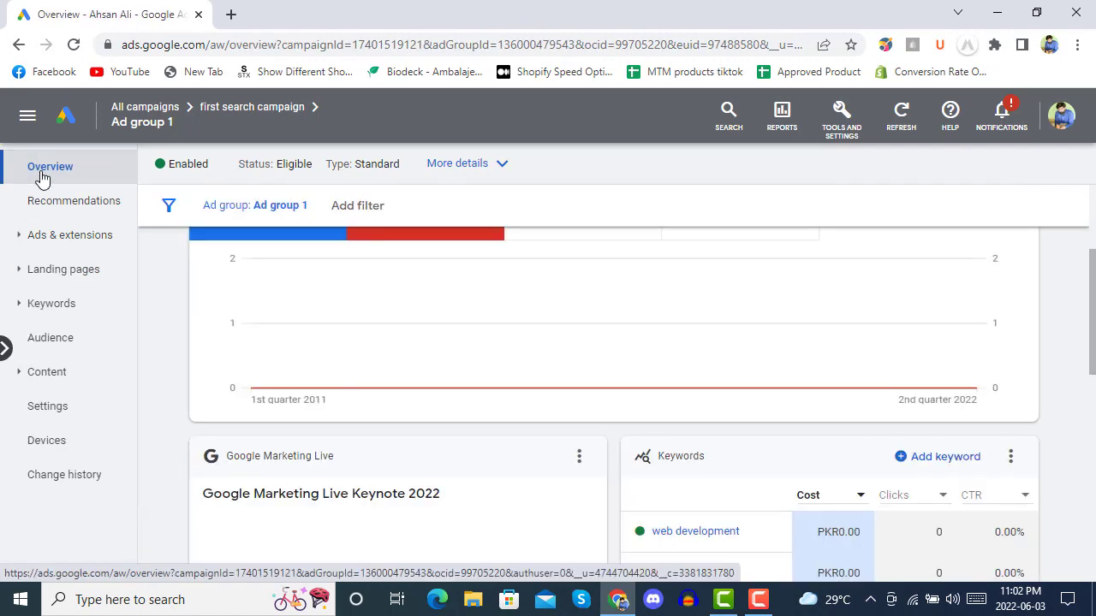
pyautogui.scroll(-6, 171, 360)
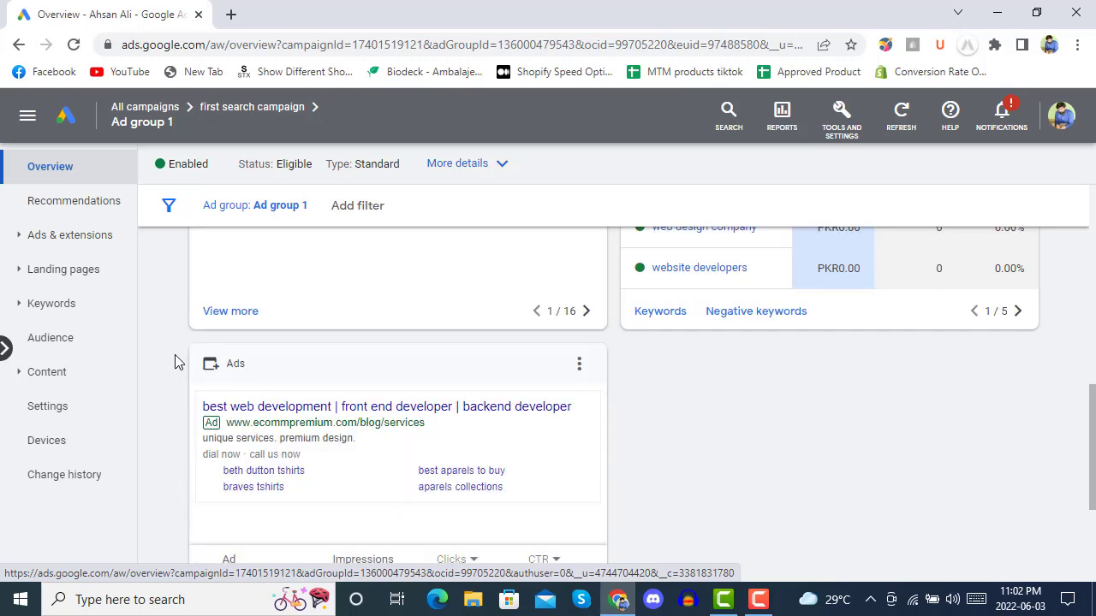
pyautogui.scroll(-1, 175, 361)
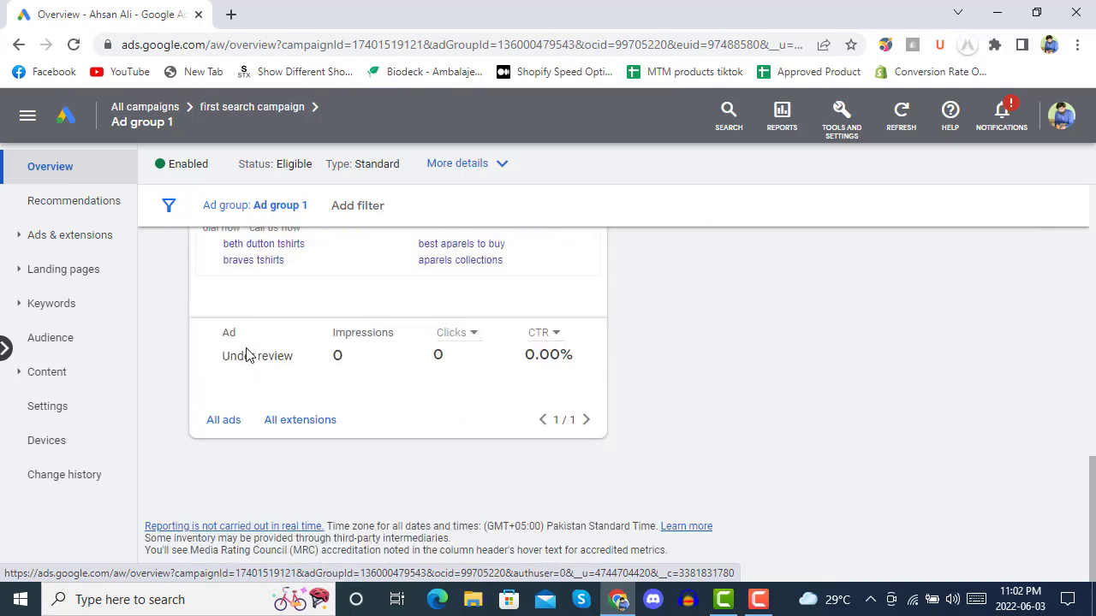
# Step: Look over the overview of Ad group 1, examining its performance figures, its keywords and the ad's review status
pyautogui.scroll(5, 291, 364)
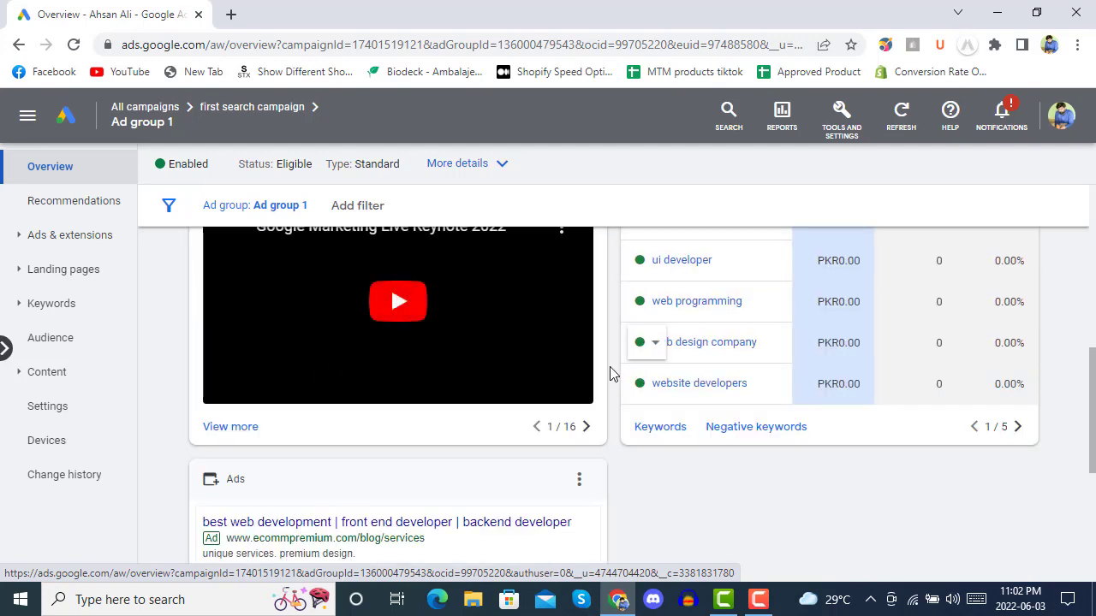
pyautogui.scroll(-3, 609, 366)
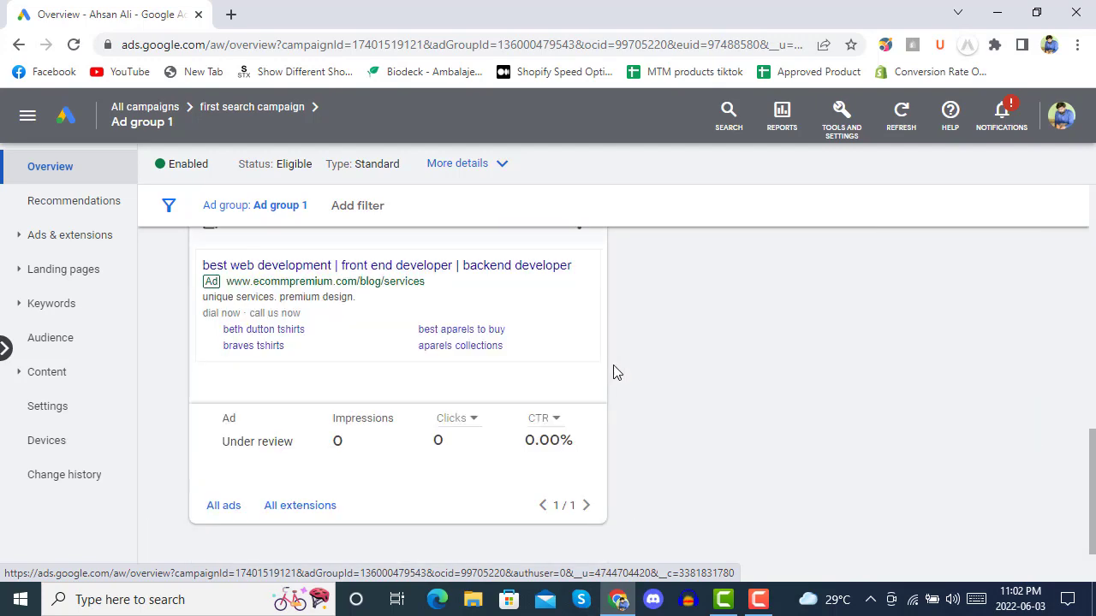
pyautogui.scroll(-1, 613, 371)
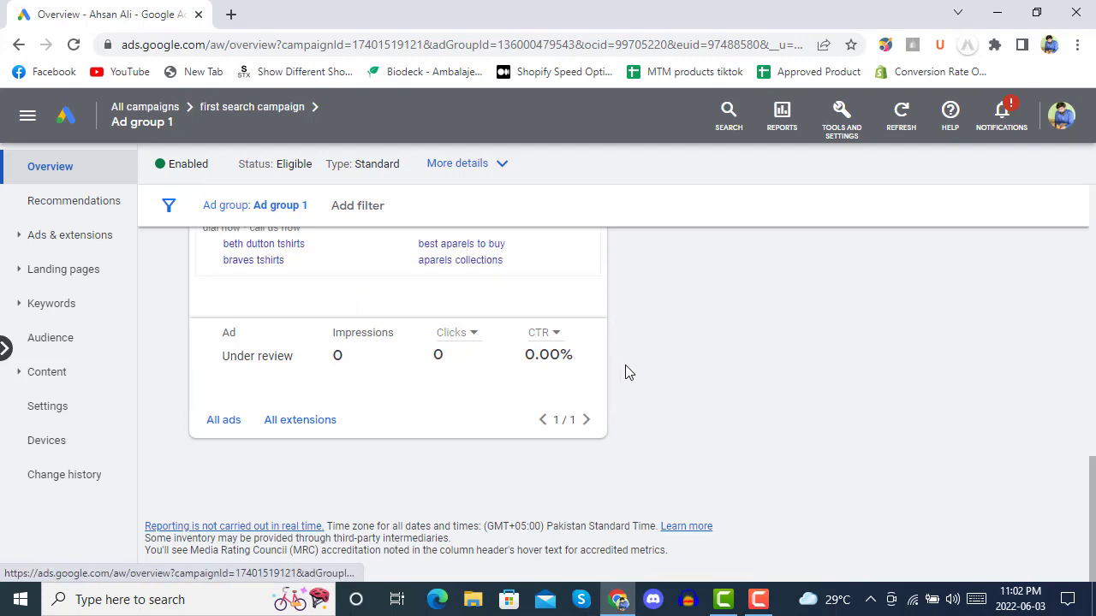
pyautogui.scroll(4, 625, 373)
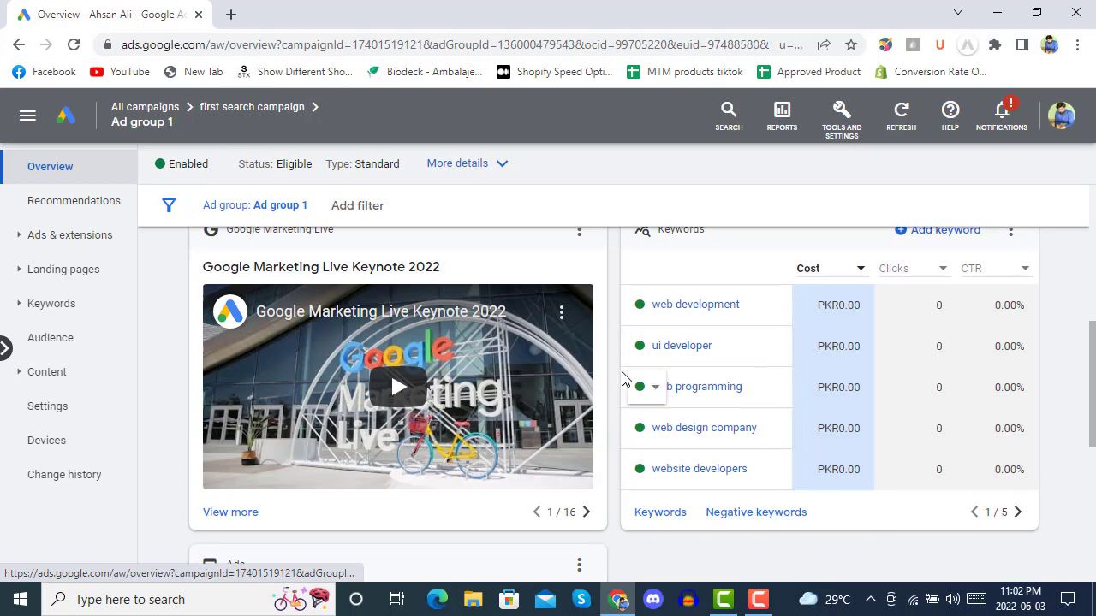
pyautogui.scroll(5, 608, 378)
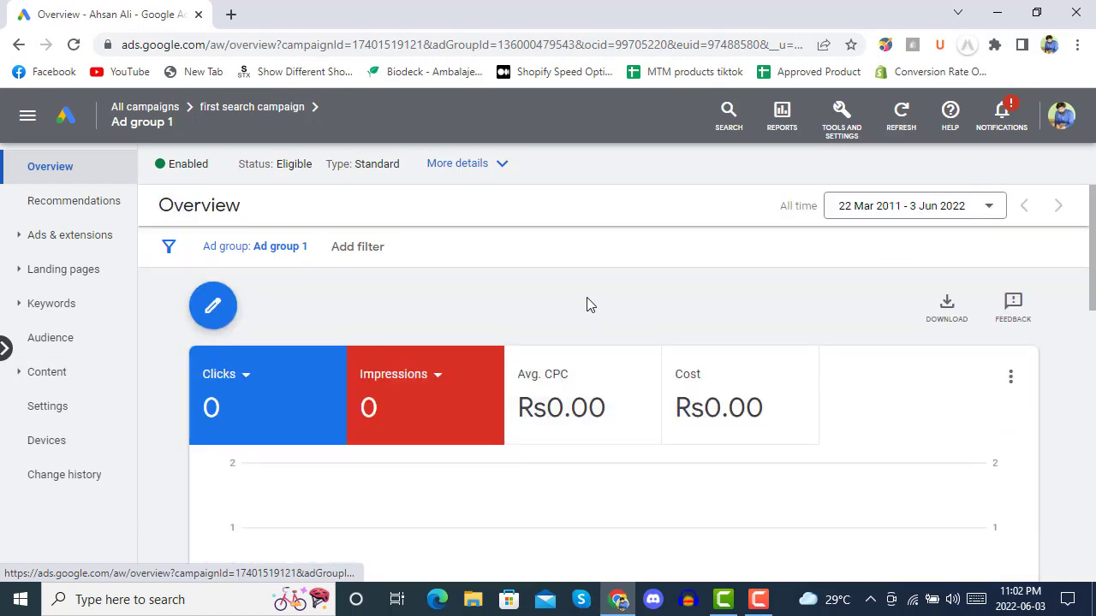
pyautogui.scroll(-10, 587, 306)
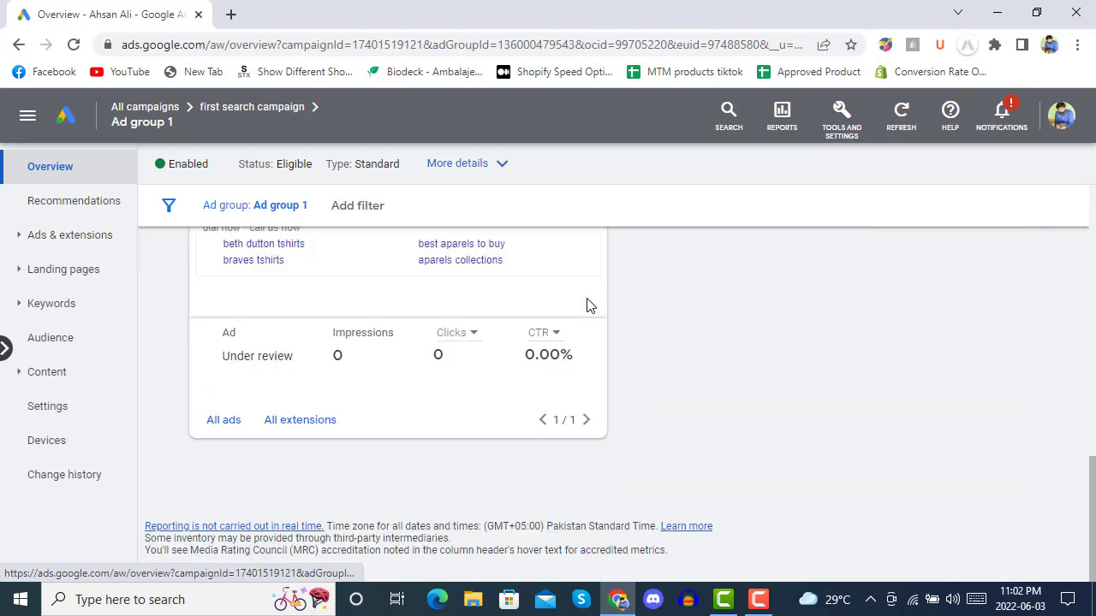
# Step: Change the status of Ad group 1 to Paused
pyautogui.scroll(10, 635, 380)
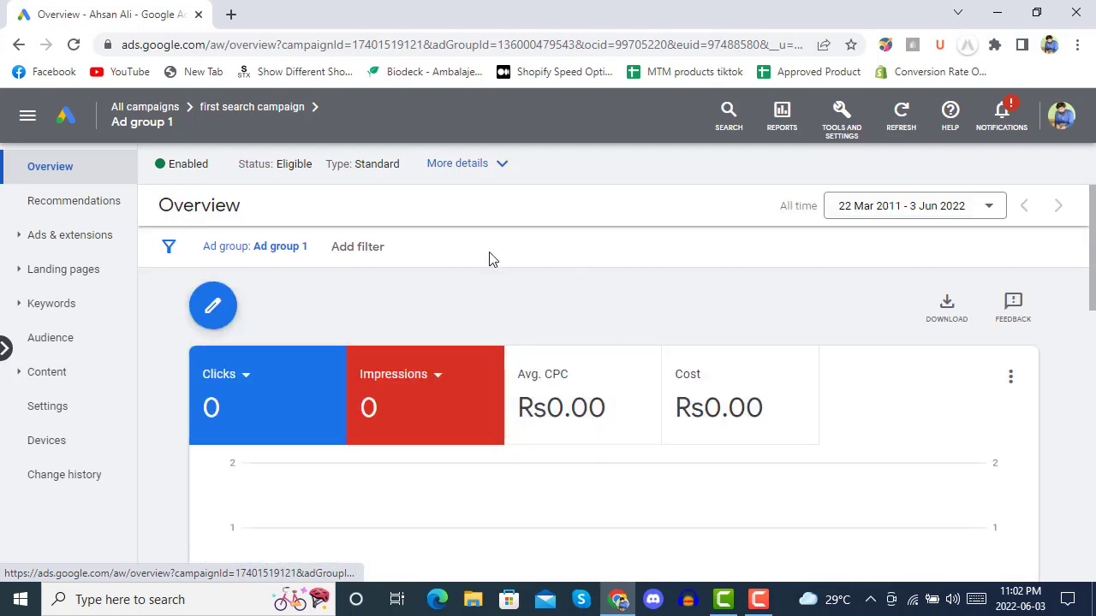
pyautogui.click(220, 168)
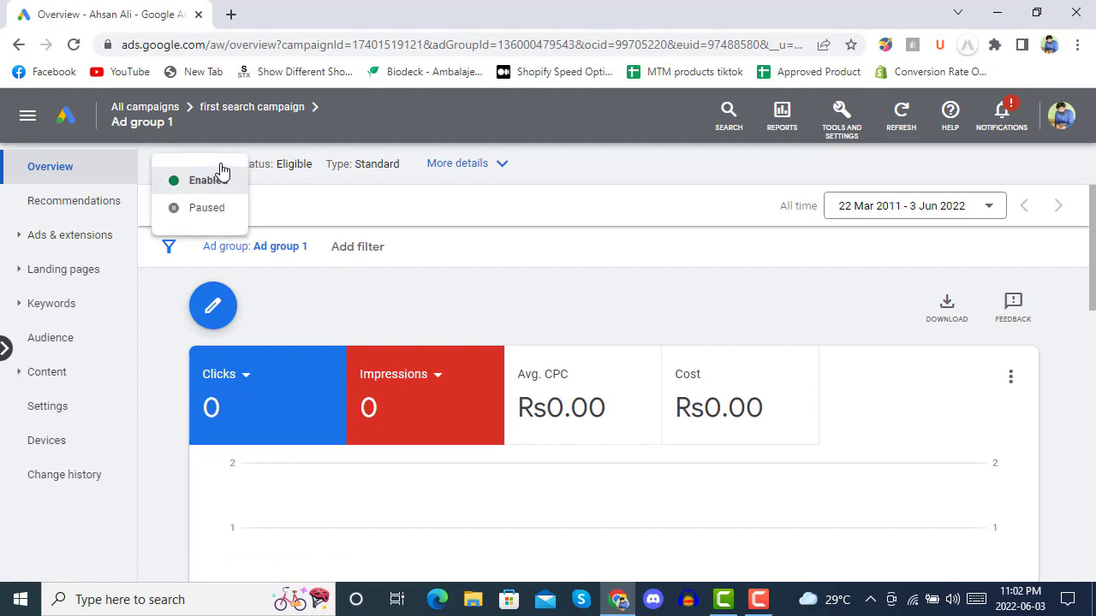
pyautogui.click(219, 212)
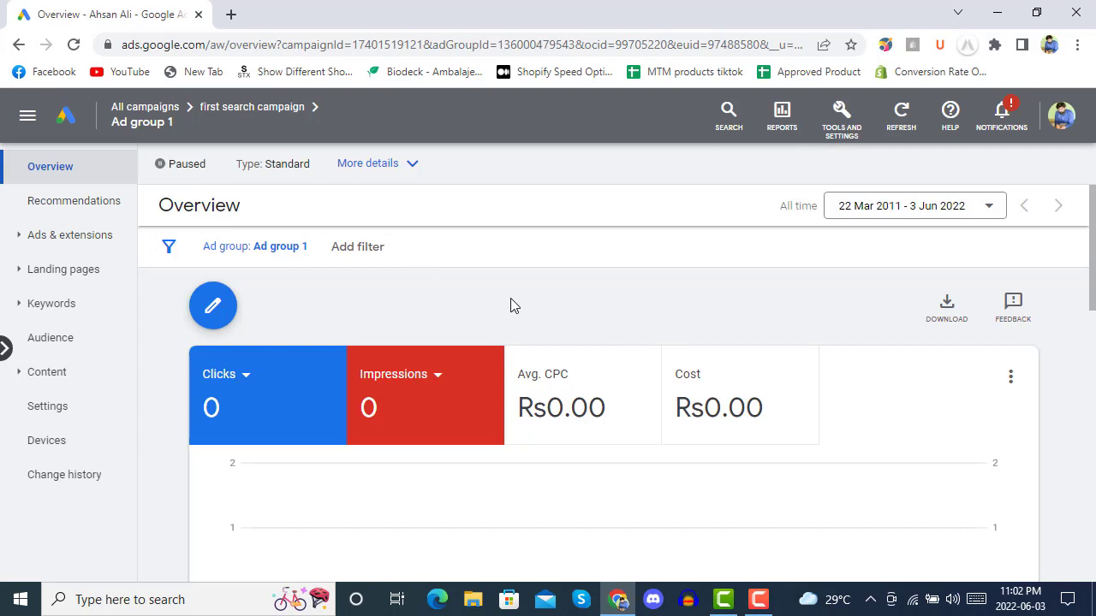
# Step: Return to the list of all campaigns and set the status of "first search campaign" to Paused
pyautogui.click(141, 107)
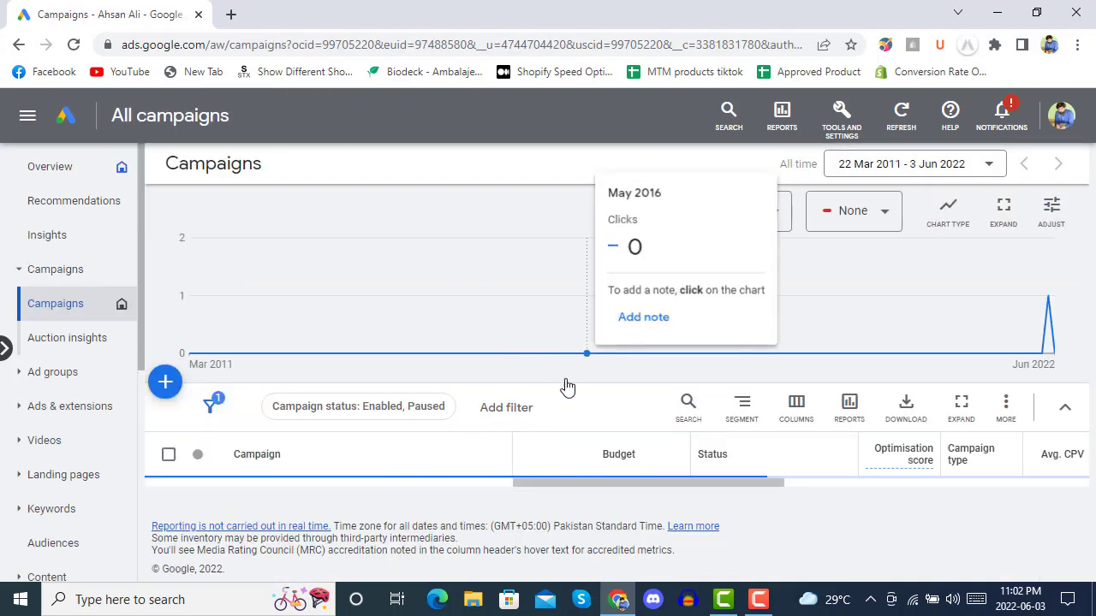
pyautogui.scroll(-3, 583, 380)
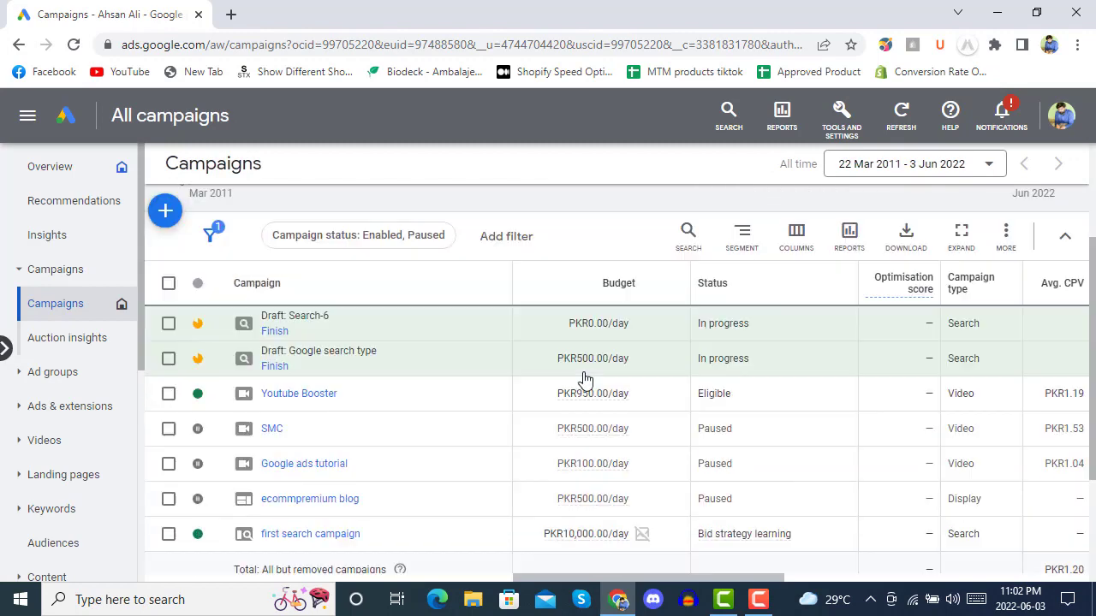
pyautogui.moveTo(583, 379)
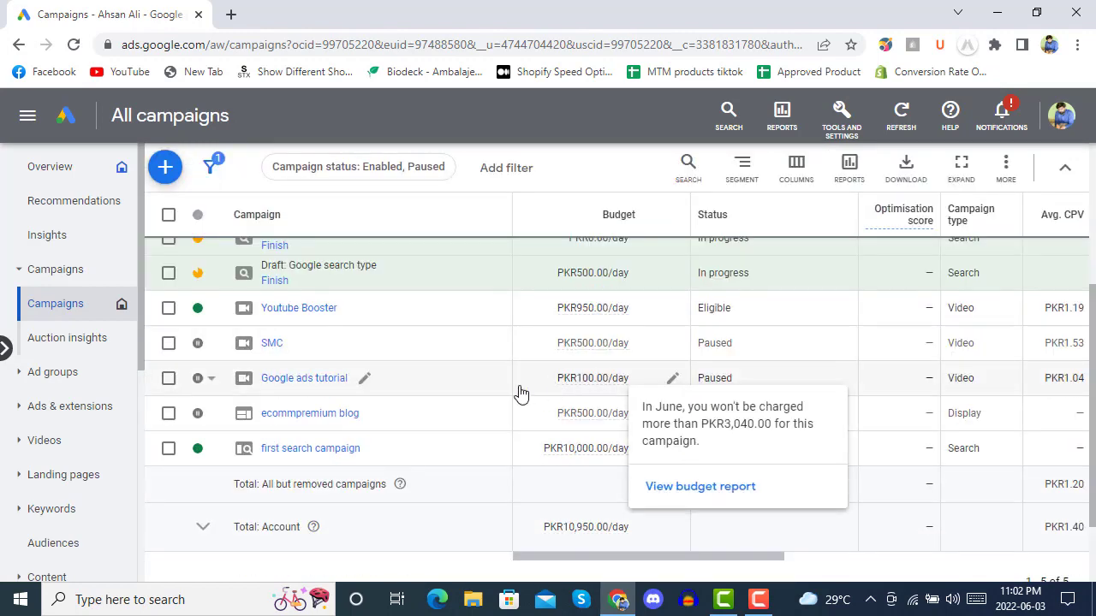
pyautogui.click(213, 454)
pyautogui.click(230, 513)
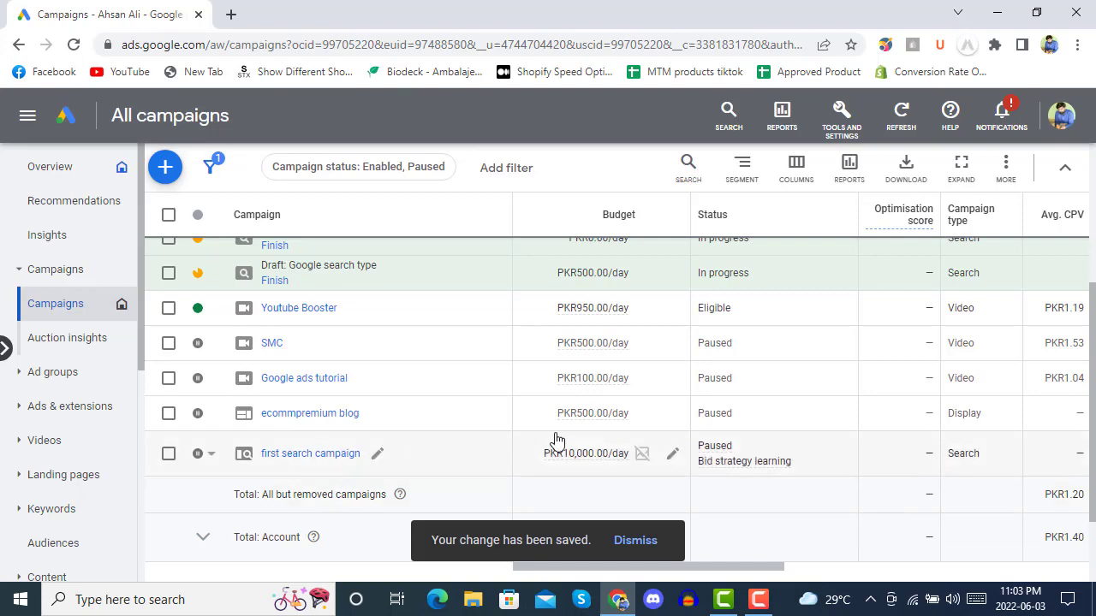
# Step: Open the overview page for all campaigns
pyautogui.scroll(3, 557, 440)
pyautogui.click(24, 169)
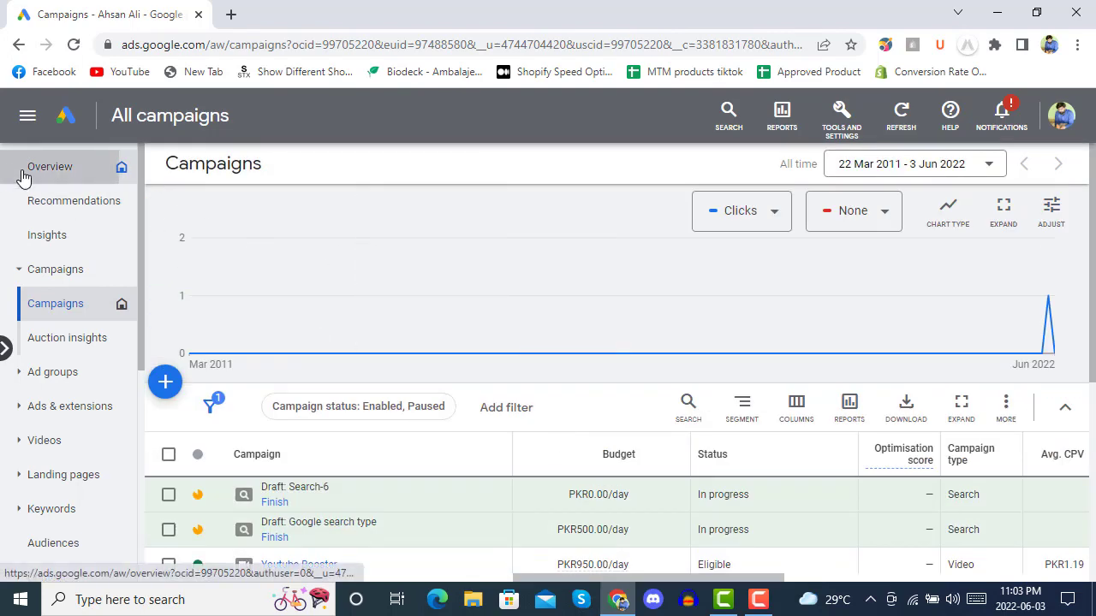